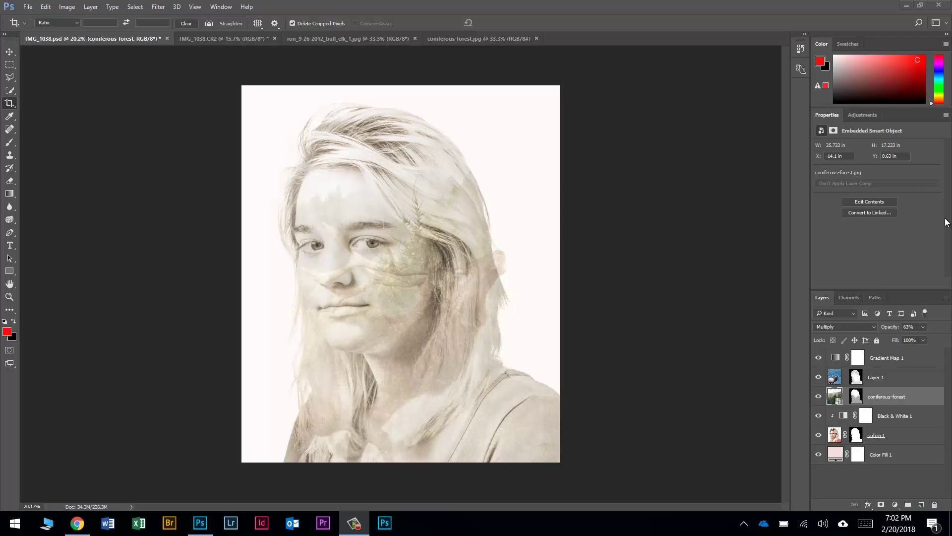
Step: Look through the portrait, elk and coniferous forest source images, and return to the IMG_1038.psd composite
{"action": "left_click", "coordinate": [260, 36]}
{"action": "left_click", "coordinate": [335, 40]}
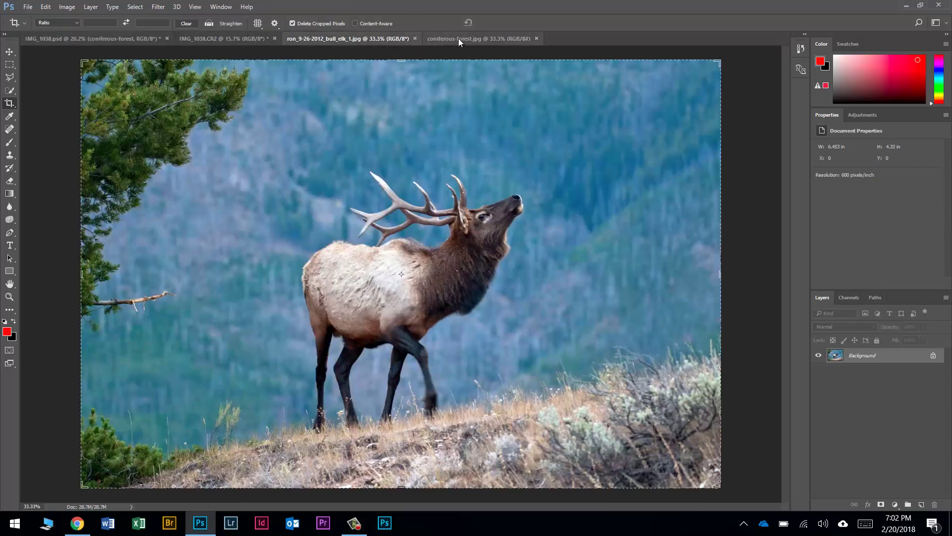
{"action": "left_click", "coordinate": [457, 38]}
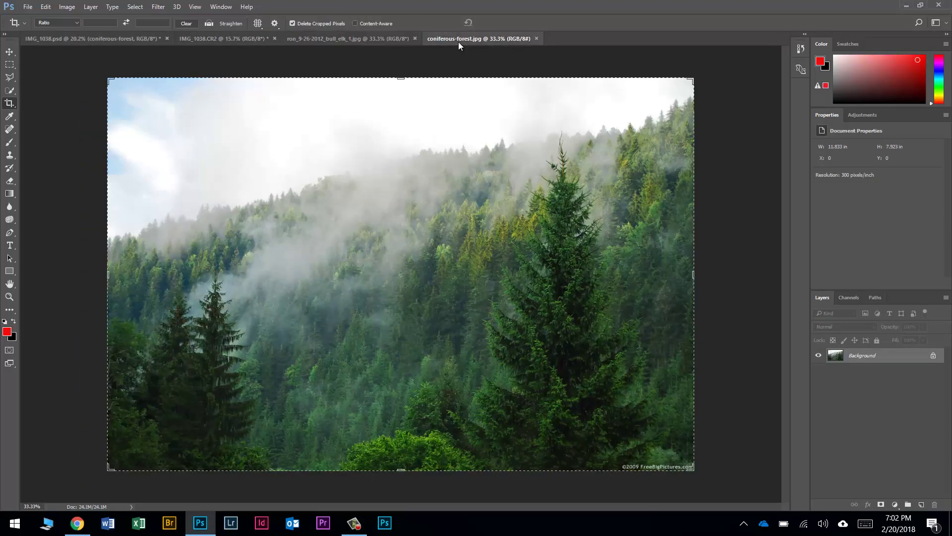
{"action": "left_click", "coordinate": [135, 38]}
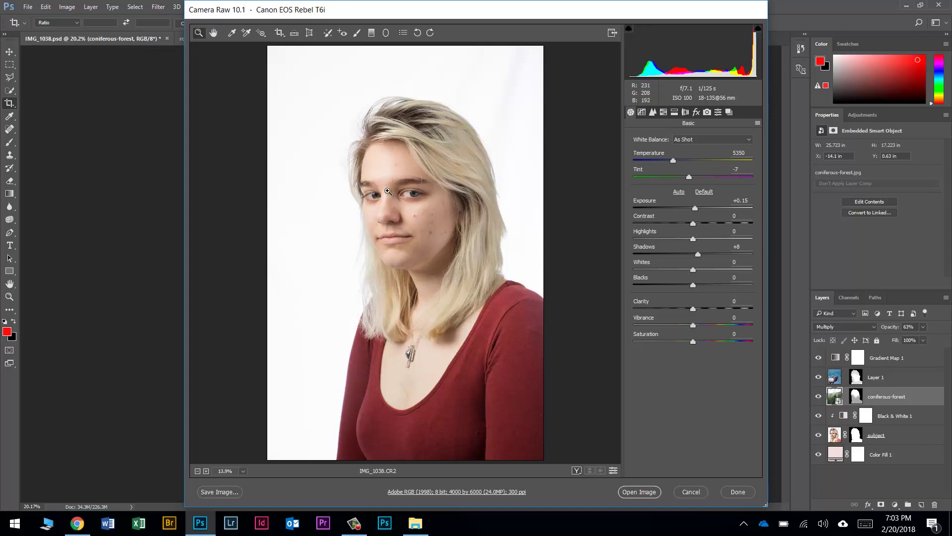
Step: Set the raw portrait's Exposure to +0.35, Shadows to +10, Blacks to +13 and Clarity to +28, and open the image
{"action": "left_click_drag", "start_coordinate": [694, 208], "coordinate": [696, 208]}
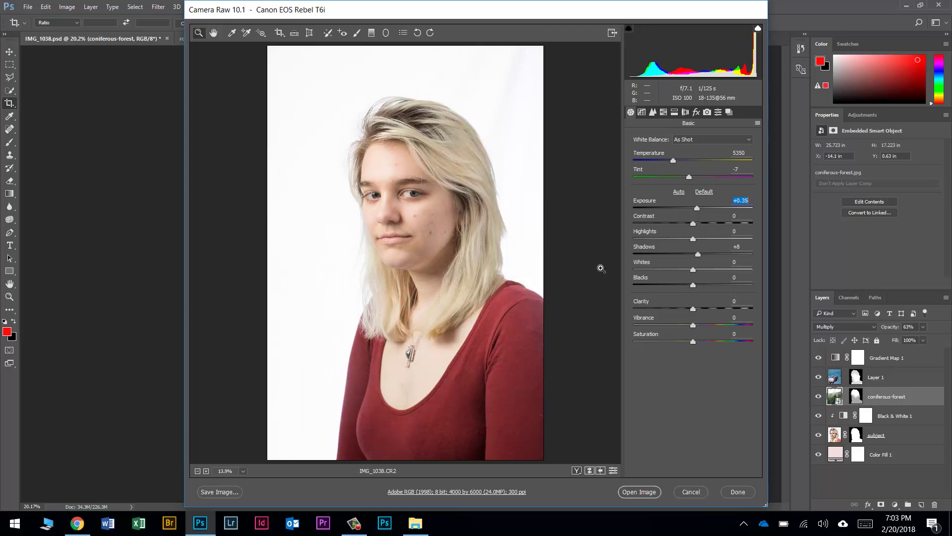
{"action": "left_click_drag", "start_coordinate": [698, 256], "coordinate": [695, 257]}
{"action": "left_click_drag", "start_coordinate": [693, 286], "coordinate": [698, 254]}
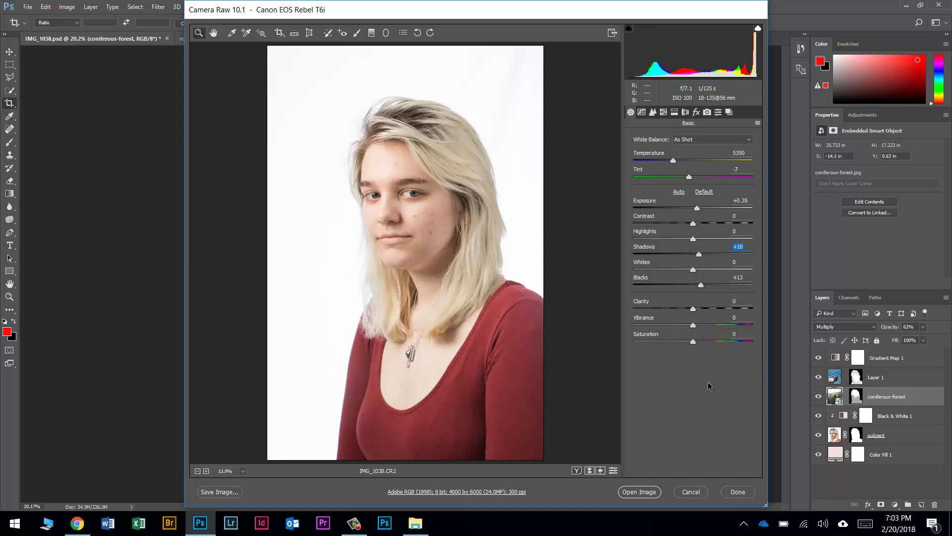
{"action": "left_click_drag", "start_coordinate": [692, 309], "coordinate": [707, 308]}
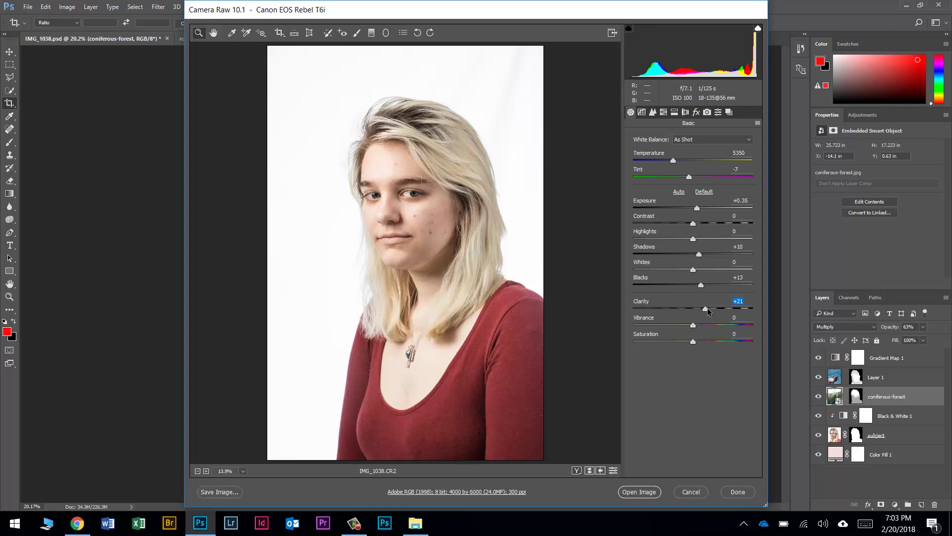
{"action": "left_click_drag", "start_coordinate": [710, 307], "coordinate": [711, 308]}
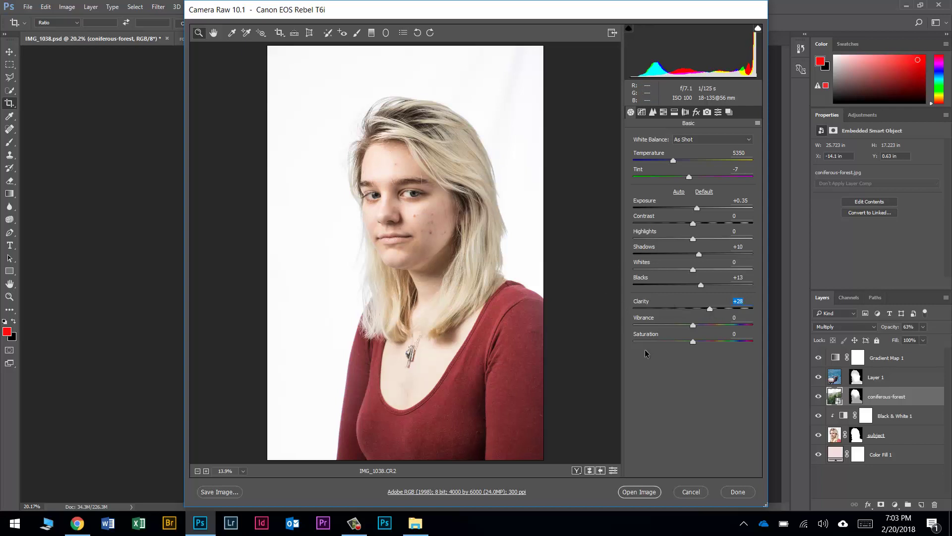
{"action": "left_click", "coordinate": [639, 495]}
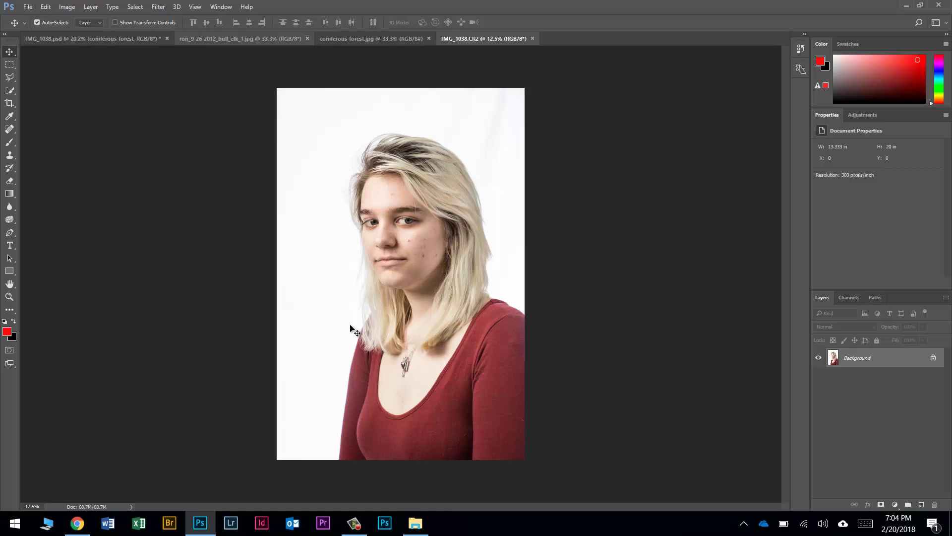
Step: Start Select and Mask on the portrait with the Onion Skin view at 38% transparency
{"action": "left_click", "coordinate": [135, 9]}
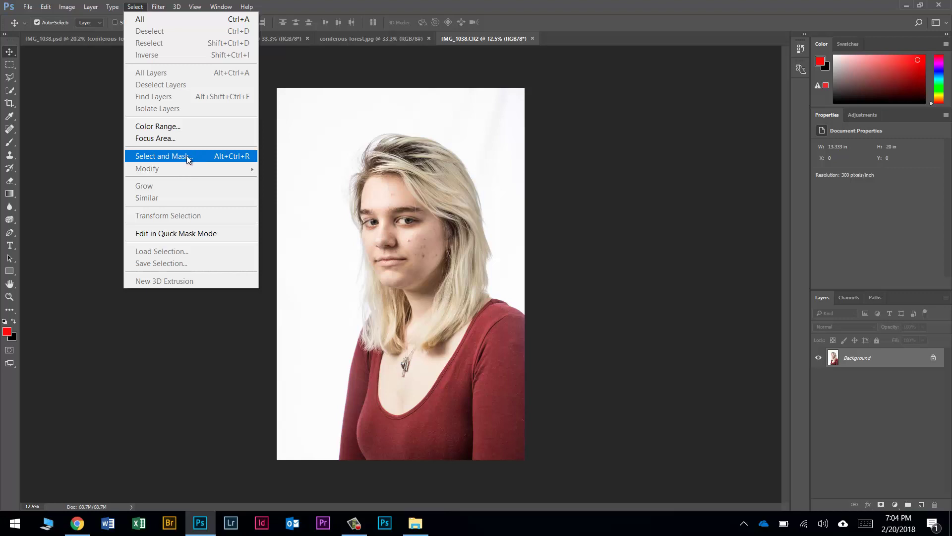
{"action": "left_click", "coordinate": [201, 156]}
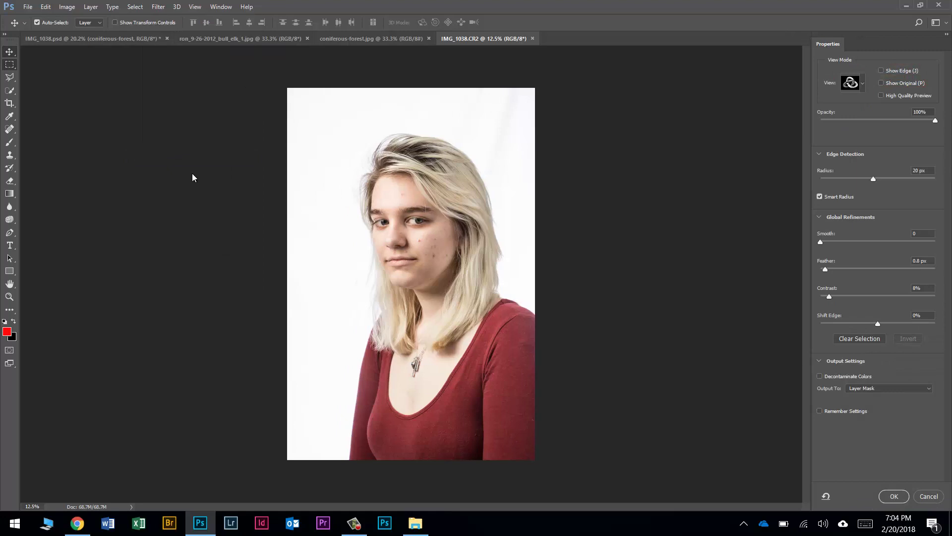
{"action": "left_click", "coordinate": [859, 82]}
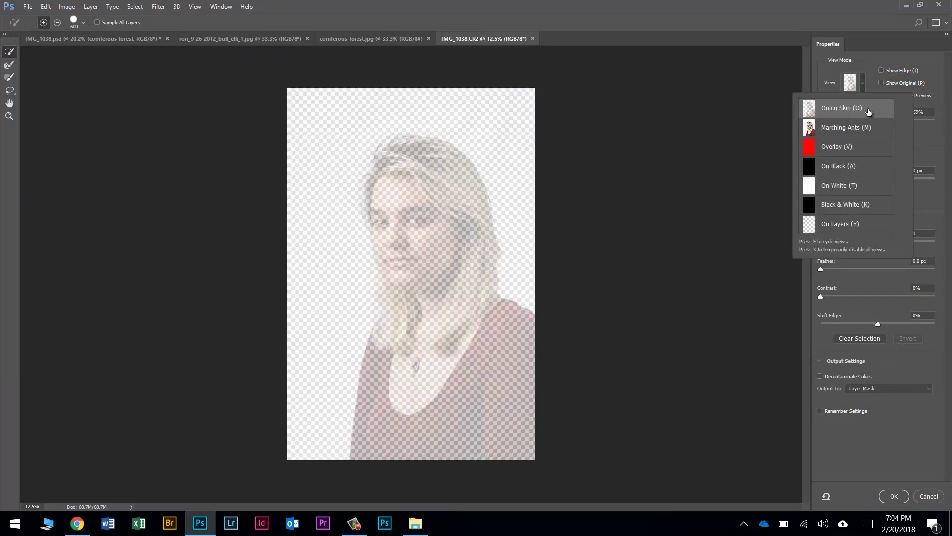
{"action": "left_click", "coordinate": [917, 131]}
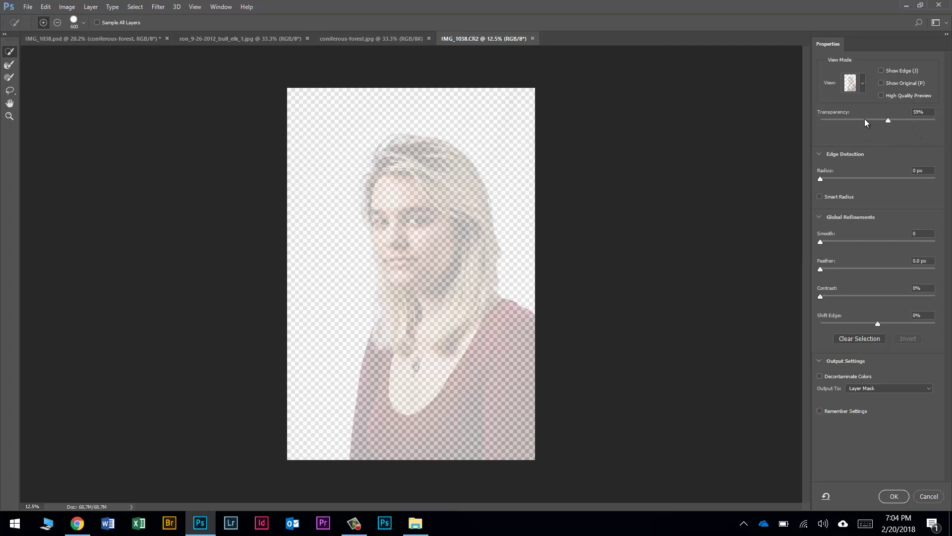
{"action": "left_click", "coordinate": [865, 120]}
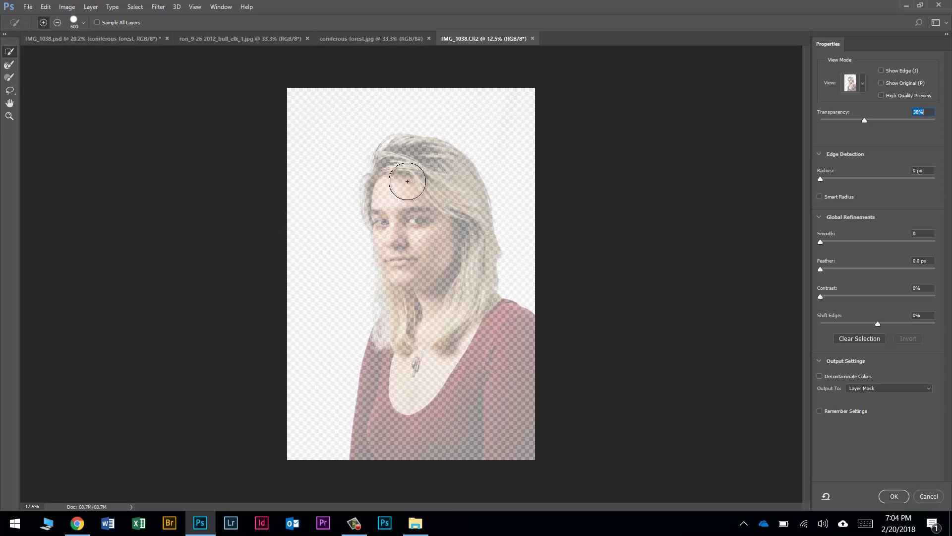
Step: Select the whole woman, including her face, hair and red shirt, with the Quick Selection tool and preview the selection on black
{"action": "mouse_move", "coordinate": [412, 176]}
{"action": "left_mouse_down"}
{"action": "mouse_move", "coordinate": [404, 204]}
{"action": "mouse_move", "coordinate": [435, 268]}
{"action": "mouse_move", "coordinate": [414, 253]}
{"action": "mouse_move", "coordinate": [410, 308]}
{"action": "mouse_move", "coordinate": [389, 365]}
{"action": "mouse_move", "coordinate": [396, 423]}
{"action": "mouse_move", "coordinate": [496, 357]}
{"action": "left_mouse_up"}
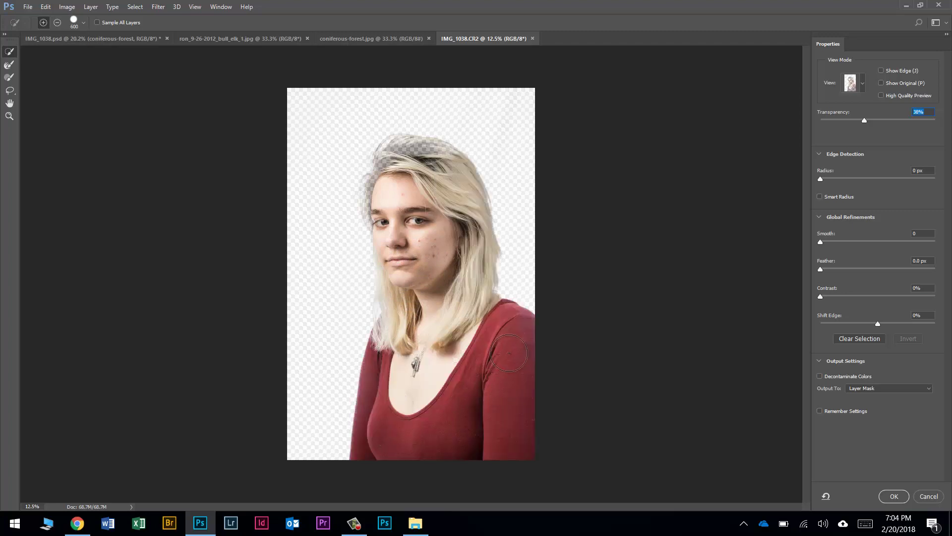
{"action": "mouse_move", "coordinate": [388, 192]}
{"action": "left_mouse_down"}
{"action": "mouse_move", "coordinate": [395, 149]}
{"action": "mouse_move", "coordinate": [405, 157]}
{"action": "mouse_move", "coordinate": [395, 152]}
{"action": "mouse_move", "coordinate": [396, 195]}
{"action": "mouse_move", "coordinate": [377, 203]}
{"action": "mouse_move", "coordinate": [405, 293]}
{"action": "mouse_move", "coordinate": [394, 319]}
{"action": "mouse_move", "coordinate": [449, 292]}
{"action": "mouse_move", "coordinate": [396, 319]}
{"action": "mouse_move", "coordinate": [404, 314]}
{"action": "mouse_move", "coordinate": [411, 197]}
{"action": "mouse_move", "coordinate": [442, 203]}
{"action": "mouse_move", "coordinate": [423, 266]}
{"action": "mouse_move", "coordinate": [472, 164]}
{"action": "mouse_move", "coordinate": [487, 179]}
{"action": "mouse_move", "coordinate": [436, 143]}
{"action": "mouse_move", "coordinate": [386, 154]}
{"action": "mouse_move", "coordinate": [371, 203]}
{"action": "mouse_move", "coordinate": [374, 310]}
{"action": "mouse_move", "coordinate": [367, 228]}
{"action": "mouse_move", "coordinate": [401, 222]}
{"action": "mouse_move", "coordinate": [433, 253]}
{"action": "mouse_move", "coordinate": [451, 326]}
{"action": "mouse_move", "coordinate": [433, 197]}
{"action": "left_mouse_up"}
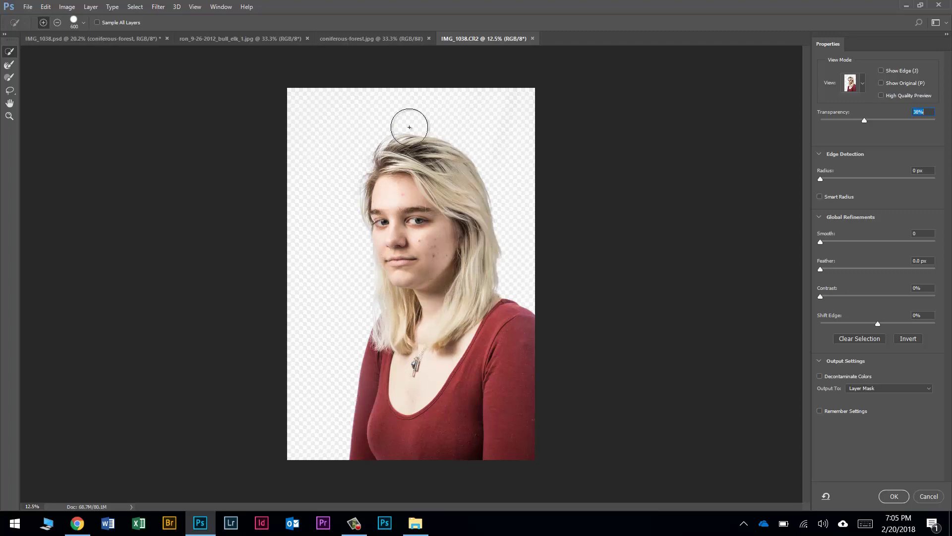
{"action": "left_click", "coordinate": [862, 84]}
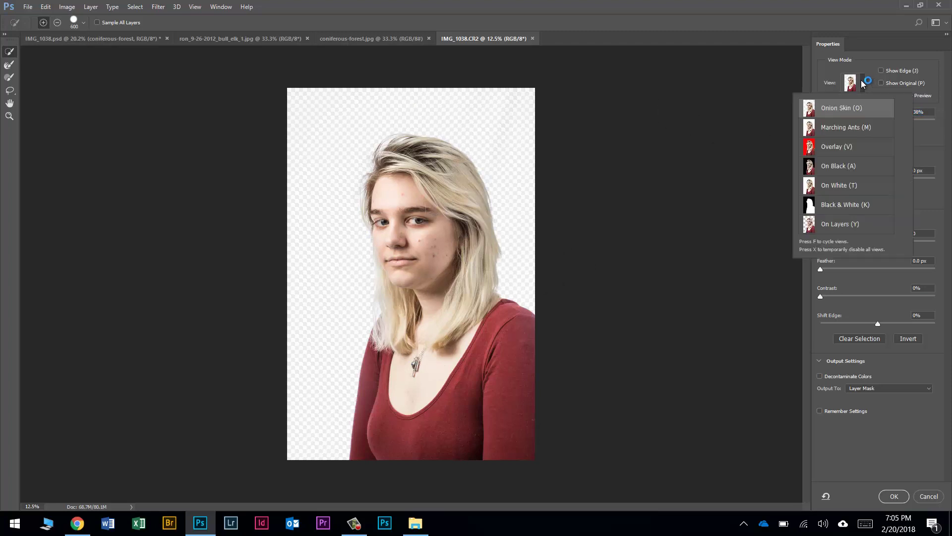
{"action": "left_click", "coordinate": [824, 165]}
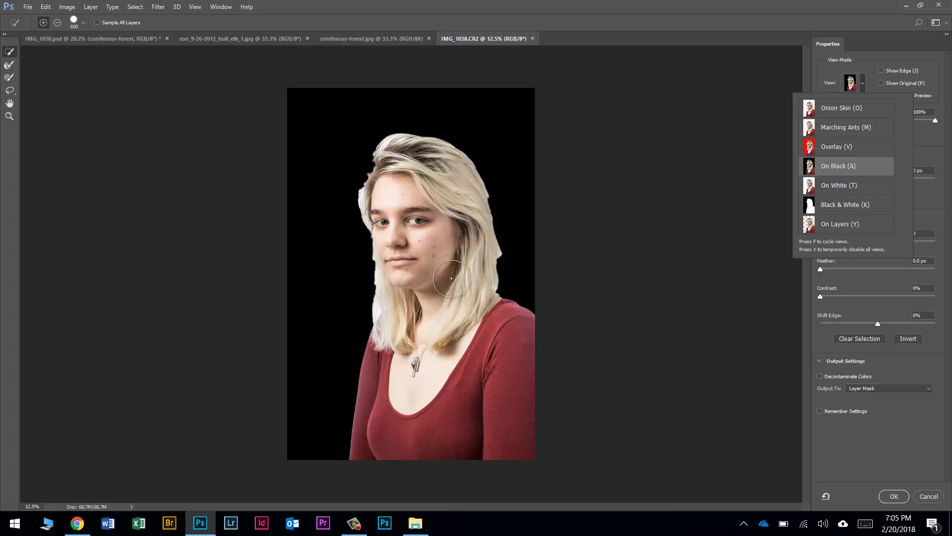
Step: Refine the hair edge over the crown and down the side away from the face with a 250 px Refine Edge Brush
{"action": "left_click", "coordinate": [8, 67]}
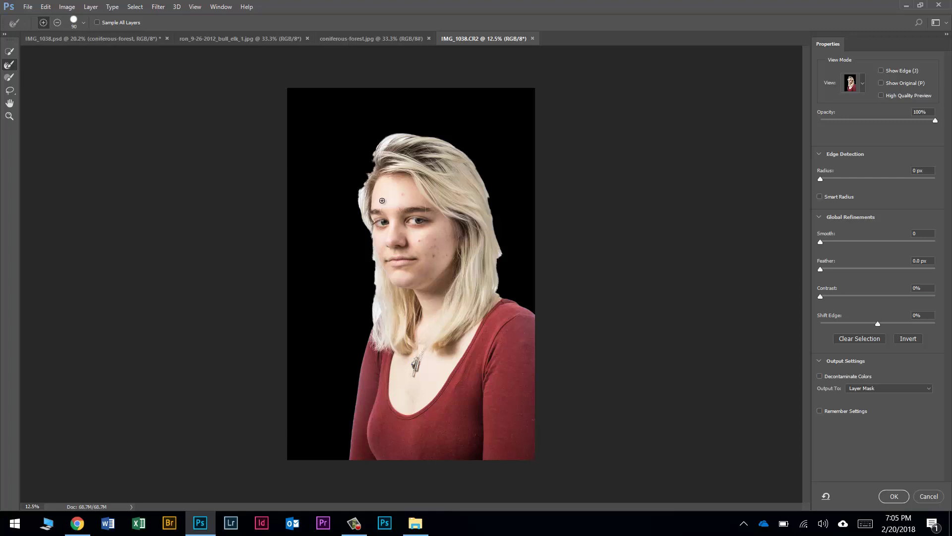
{"action": "key", "text": "bracketright"}
{"action": "key", "text": "bracketright"}
{"action": "key", "text": "bracketright"}
{"action": "key", "text": "bracketright"}
{"action": "key", "text": "bracketright"}
{"action": "key", "text": "bracketright"}
{"action": "key", "text": "bracketright"}
{"action": "key", "text": "bracketright"}
{"action": "key", "text": "bracketright"}
{"action": "key", "text": "bracketright"}
{"action": "key", "text": "bracketright"}
{"action": "left_click_drag", "start_coordinate": [361, 203], "coordinate": [369, 168]}
{"action": "key", "text": "bracketleft"}
{"action": "key", "text": "bracketleft"}
{"action": "key", "text": "bracketleft"}
{"action": "key", "text": "bracketleft"}
{"action": "key", "text": "bracketleft"}
{"action": "scroll", "coordinate": [405, 156], "scroll_direction": "up", "scroll_amount": 5}
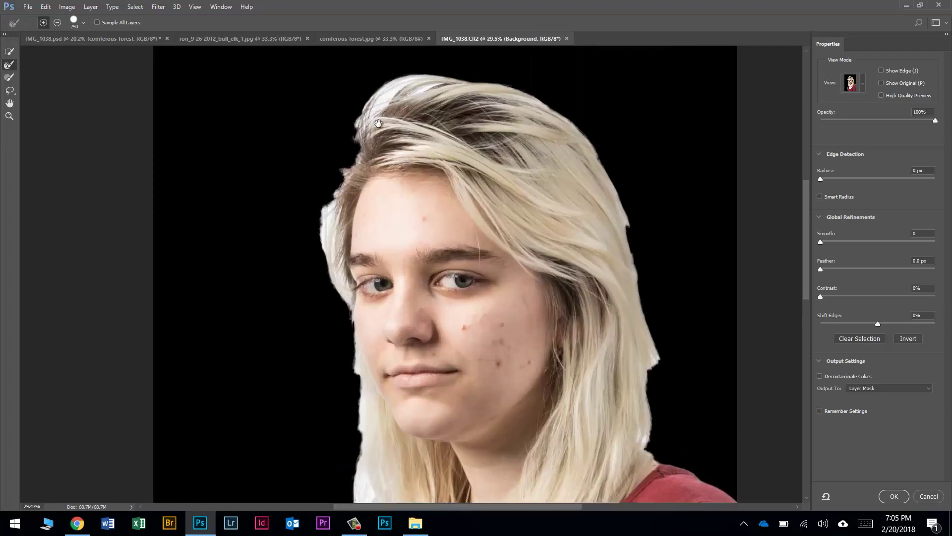
{"action": "scroll", "coordinate": [382, 127], "scroll_direction": "up", "scroll_amount": 2}
{"action": "mouse_move", "coordinate": [366, 166]}
{"action": "left_mouse_down"}
{"action": "mouse_move", "coordinate": [382, 141]}
{"action": "mouse_move", "coordinate": [422, 131]}
{"action": "mouse_move", "coordinate": [486, 134]}
{"action": "mouse_move", "coordinate": [501, 156]}
{"action": "mouse_move", "coordinate": [500, 137]}
{"action": "mouse_move", "coordinate": [532, 147]}
{"action": "mouse_move", "coordinate": [599, 202]}
{"action": "mouse_move", "coordinate": [639, 322]}
{"action": "left_mouse_up"}
Step: Reduce the Refine Edge Brush to 125 px and refine the lower hair edges above both shoulders
{"action": "key", "text": "bracketleft"}
{"action": "key", "text": "bracketleft"}
{"action": "key", "text": "bracketleft"}
{"action": "key", "text": "bracketleft"}
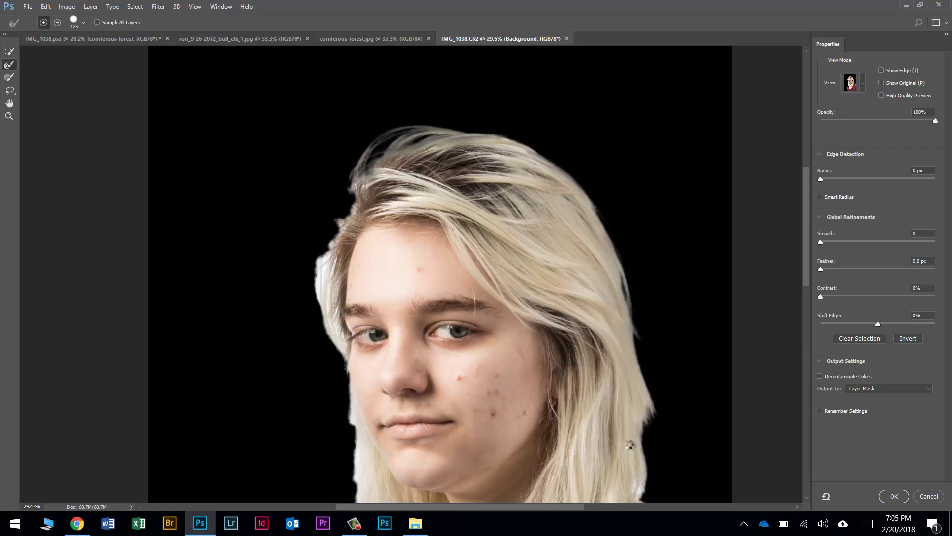
{"action": "left_click_drag", "start_coordinate": [571, 311], "coordinate": [555, 249]}
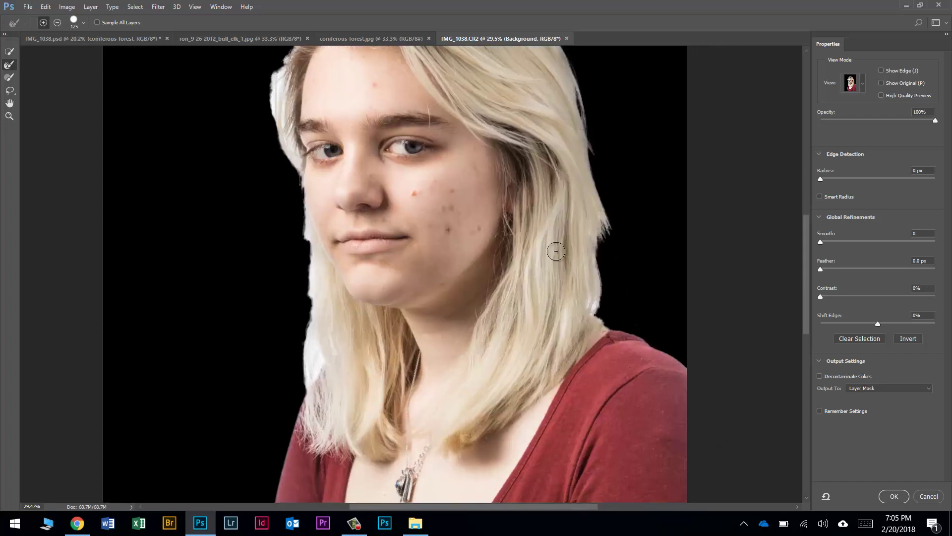
{"action": "left_click_drag", "start_coordinate": [595, 309], "coordinate": [612, 339]}
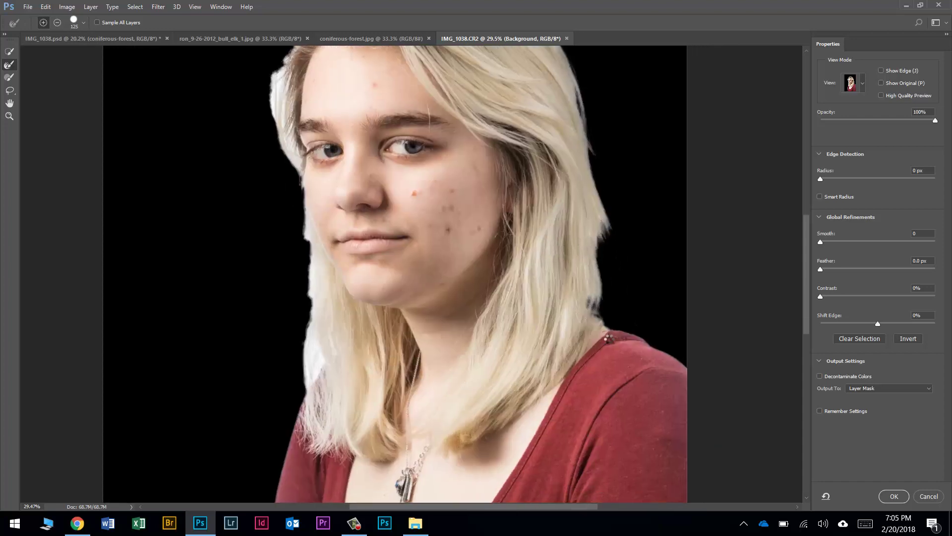
{"action": "mouse_move", "coordinate": [311, 374]}
{"action": "left_mouse_down"}
{"action": "mouse_move", "coordinate": [320, 347]}
{"action": "mouse_move", "coordinate": [295, 388]}
{"action": "left_mouse_up"}
{"action": "left_click_drag", "start_coordinate": [312, 297], "coordinate": [320, 352]}
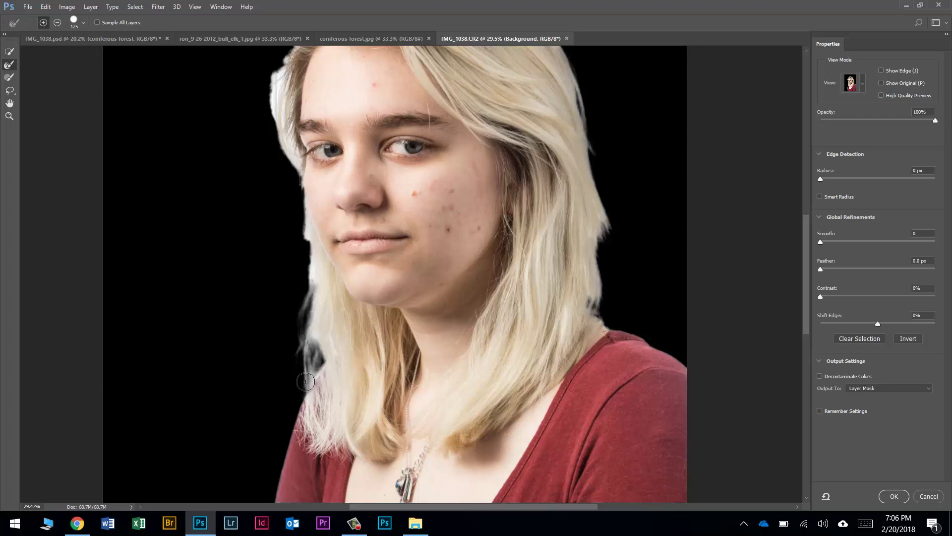
Step: Brush along the wispy hair edge beside the forehead and cheek, down to the shoulder, to remove the white background fringe
{"action": "scroll", "coordinate": [300, 258], "scroll_direction": "up", "scroll_amount": 3}
{"action": "scroll", "coordinate": [317, 298], "scroll_direction": "left", "scroll_amount": 1}
{"action": "mouse_move", "coordinate": [329, 188]}
{"action": "left_mouse_down"}
{"action": "mouse_move", "coordinate": [328, 240]}
{"action": "mouse_move", "coordinate": [334, 285]}
{"action": "left_mouse_up"}
{"action": "mouse_move", "coordinate": [342, 321]}
{"action": "left_mouse_down"}
{"action": "mouse_move", "coordinate": [342, 236]}
{"action": "mouse_move", "coordinate": [335, 273]}
{"action": "mouse_move", "coordinate": [319, 199]}
{"action": "left_mouse_up"}
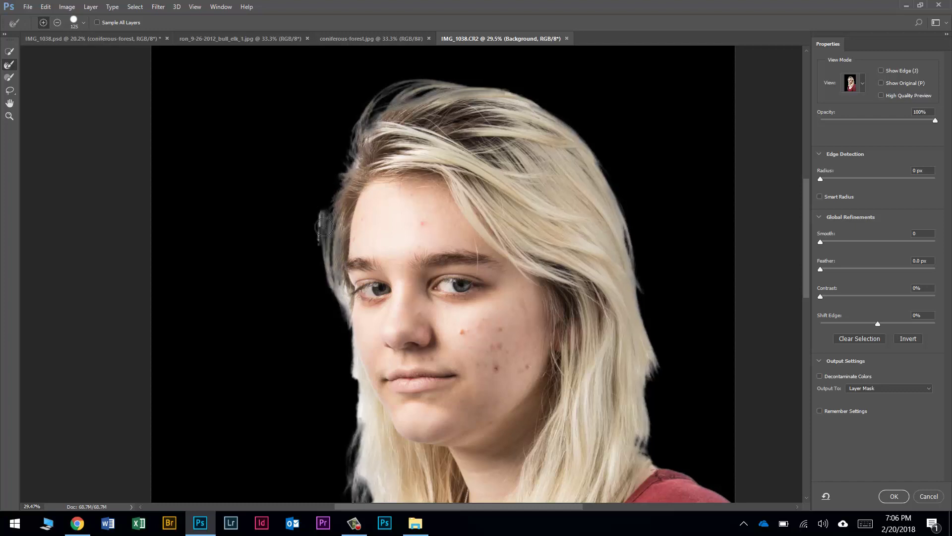
{"action": "mouse_move", "coordinate": [321, 260]}
{"action": "left_mouse_down"}
{"action": "mouse_move", "coordinate": [314, 219]}
{"action": "mouse_move", "coordinate": [359, 144]}
{"action": "mouse_move", "coordinate": [330, 124]}
{"action": "mouse_move", "coordinate": [340, 124]}
{"action": "left_mouse_up"}
{"action": "mouse_move", "coordinate": [395, 104]}
{"action": "left_mouse_down"}
{"action": "mouse_move", "coordinate": [363, 148]}
{"action": "mouse_move", "coordinate": [341, 289]}
{"action": "mouse_move", "coordinate": [369, 466]}
{"action": "left_mouse_up"}
{"action": "left_click_drag", "start_coordinate": [344, 396], "coordinate": [354, 379]}
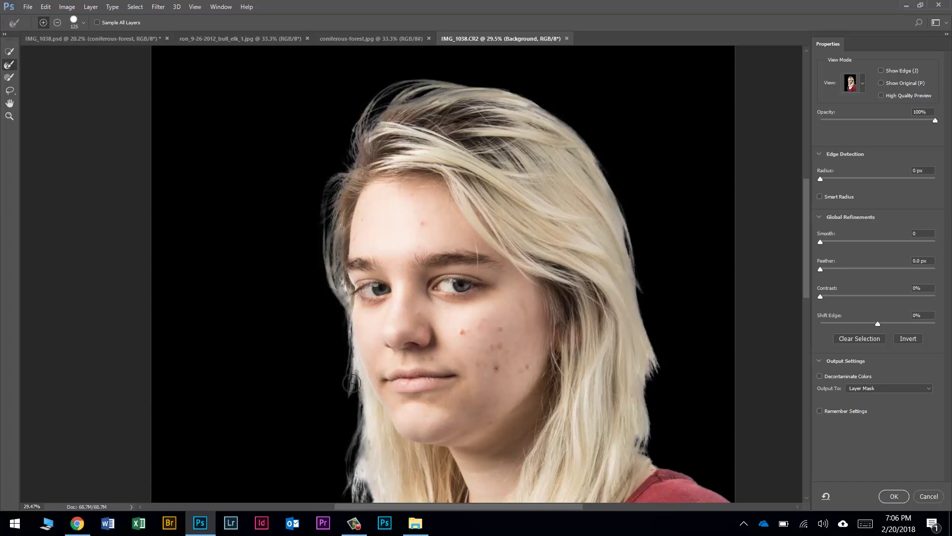
{"action": "left_click_drag", "start_coordinate": [343, 443], "coordinate": [366, 436]}
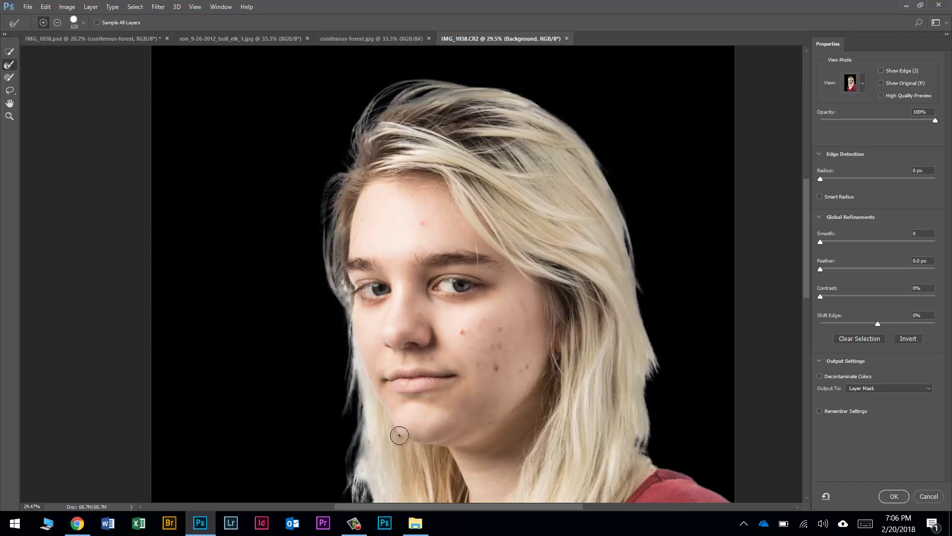
{"action": "left_click_drag", "start_coordinate": [621, 404], "coordinate": [544, 238]}
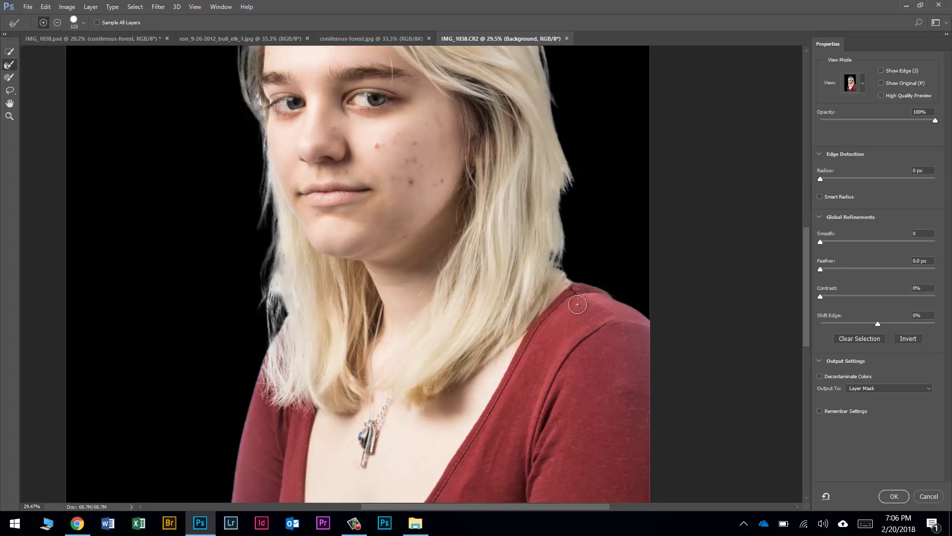
{"action": "left_click_drag", "start_coordinate": [246, 340], "coordinate": [436, 404]}
{"action": "mouse_move", "coordinate": [427, 327]}
{"action": "left_mouse_down"}
{"action": "mouse_move", "coordinate": [446, 330]}
{"action": "mouse_move", "coordinate": [431, 282]}
{"action": "left_mouse_up"}
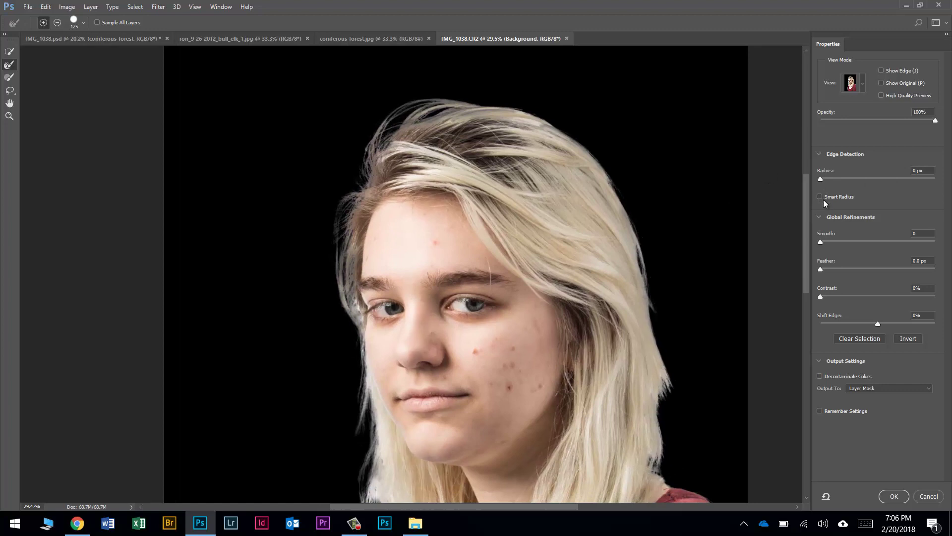
Step: Enable Smart Radius, try an edge detection radius of 250 px, preview the cutout on white and reduce the radius to 54 px
{"action": "left_click_drag", "start_coordinate": [821, 180], "coordinate": [858, 182]}
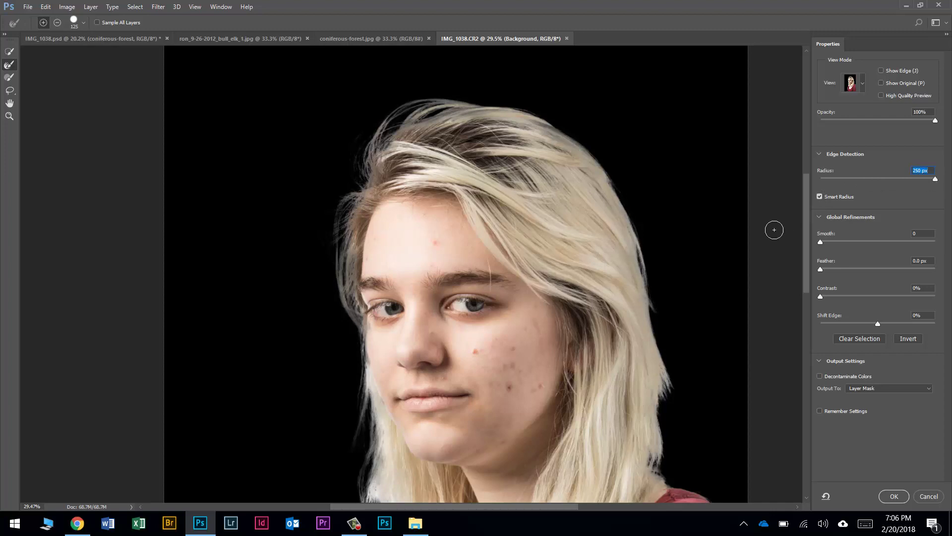
{"action": "left_click_drag", "start_coordinate": [806, 207], "coordinate": [808, 231]}
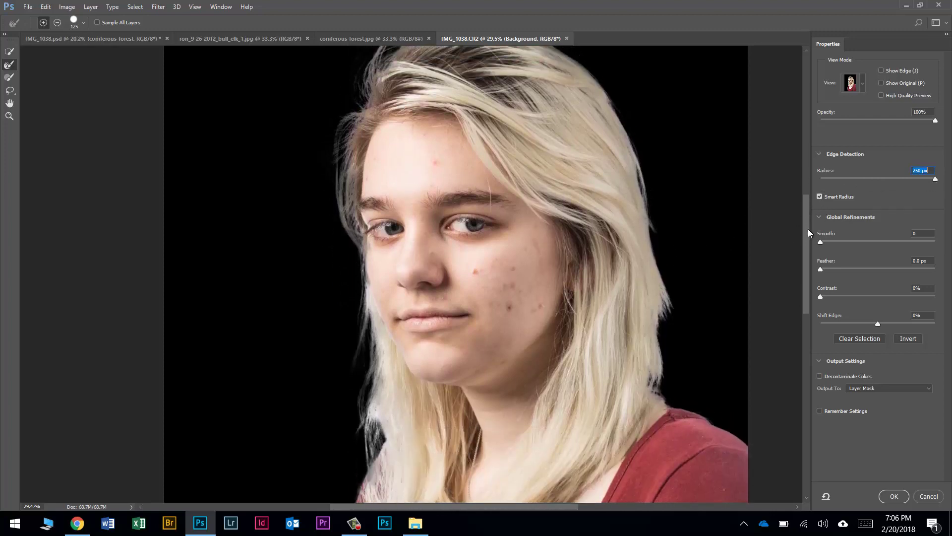
{"action": "left_click", "coordinate": [861, 87]}
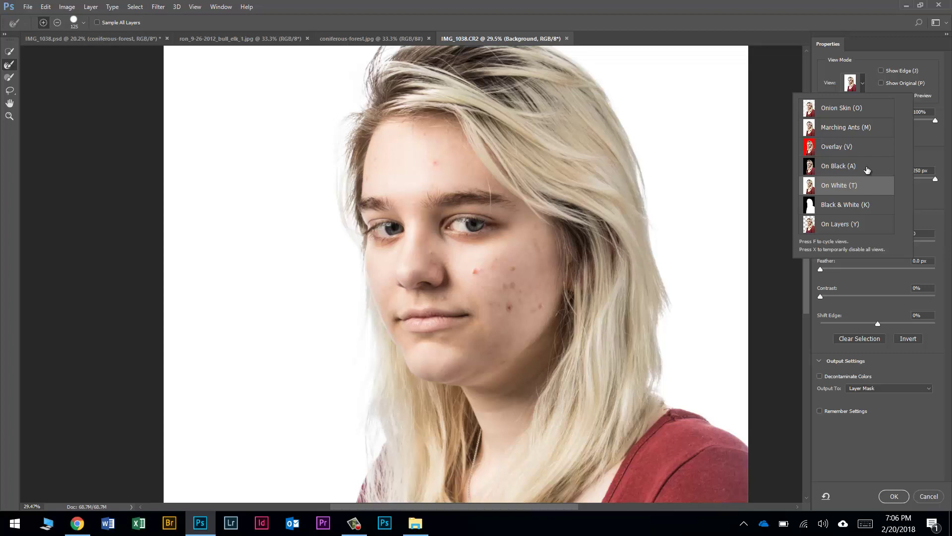
{"action": "left_click", "coordinate": [929, 198]}
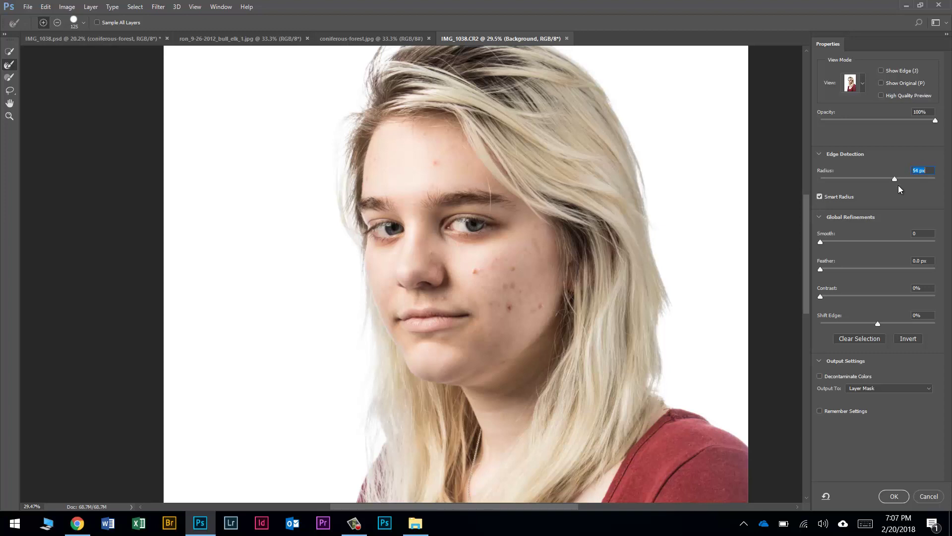
Step: Preview the cutout on black again and set the edge detection radius to 85 px
{"action": "left_click", "coordinate": [864, 83]}
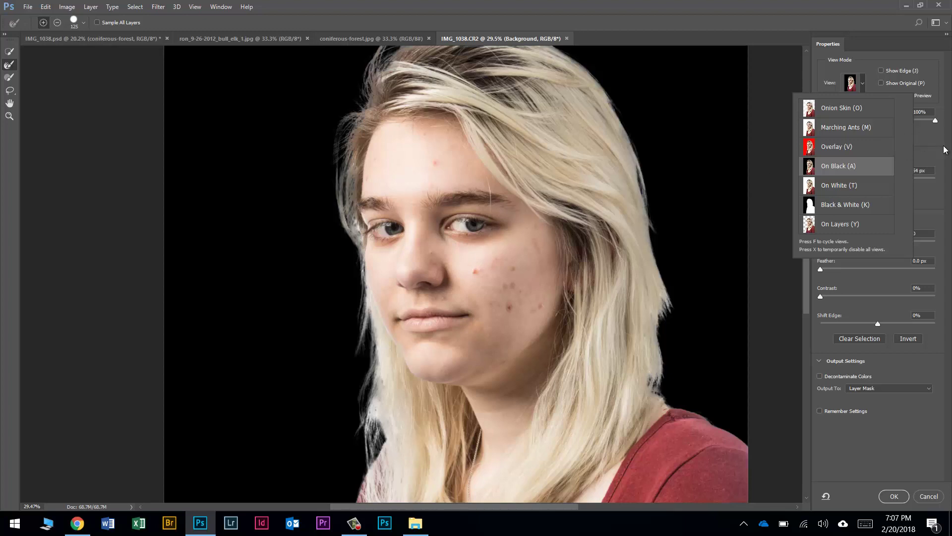
{"action": "left_click", "coordinate": [927, 147]}
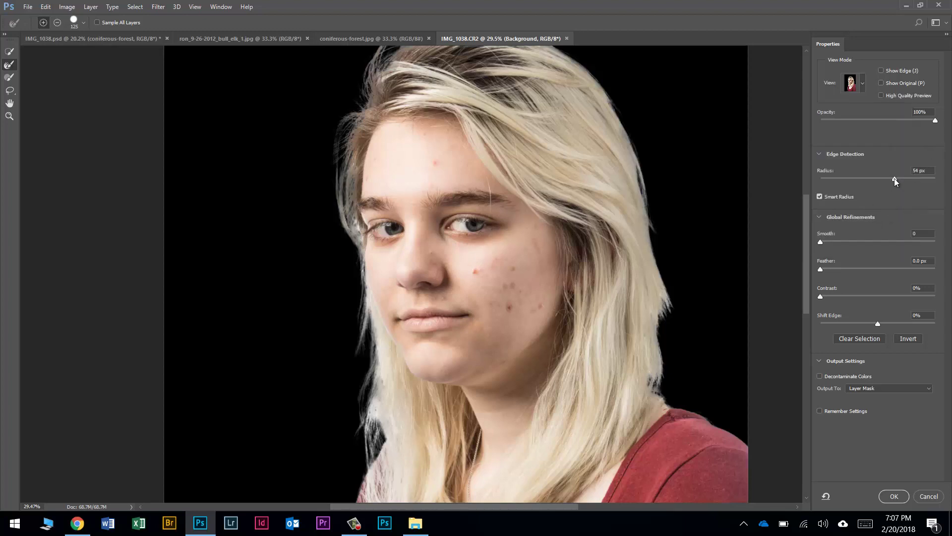
{"action": "left_click_drag", "start_coordinate": [894, 179], "coordinate": [909, 179]}
{"action": "left_click_drag", "start_coordinate": [805, 288], "coordinate": [804, 270]}
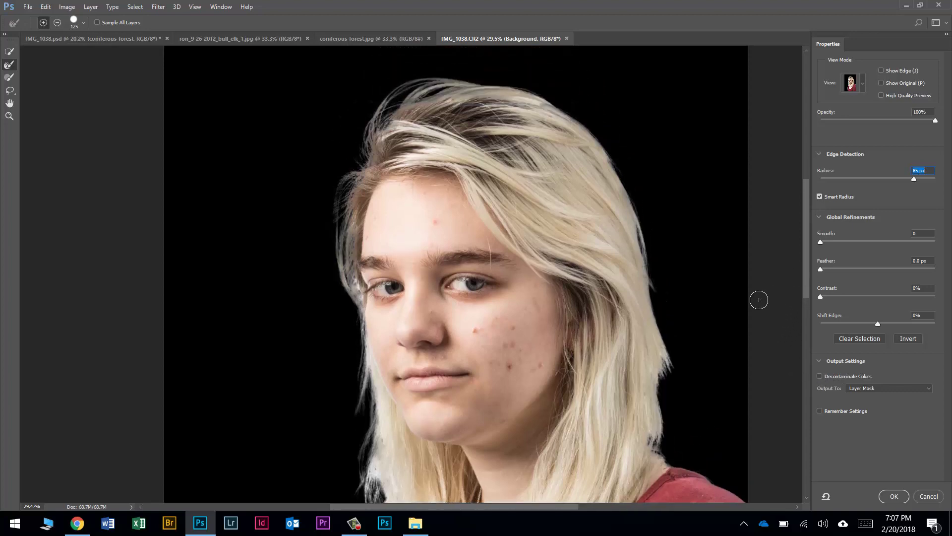
Step: Compare the cutout with and without Decontaminate Colors, leave the option off and output the result to a new layer with layer mask
{"action": "left_click", "coordinate": [820, 376]}
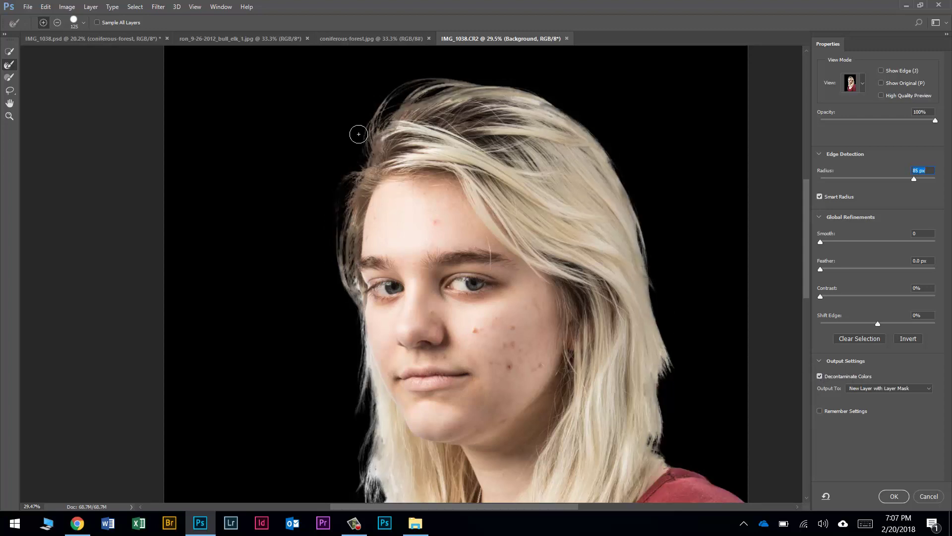
{"action": "left_click", "coordinate": [821, 376]}
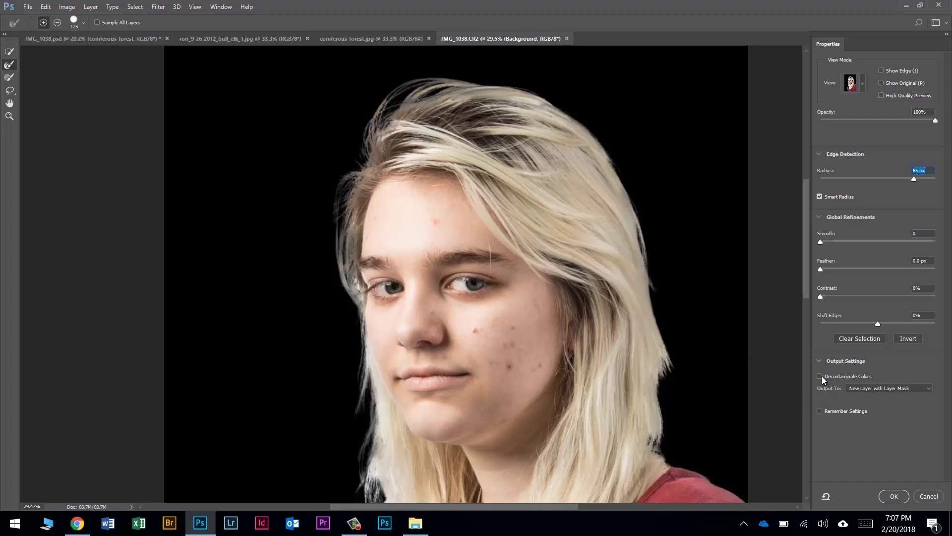
{"action": "left_click", "coordinate": [861, 387]}
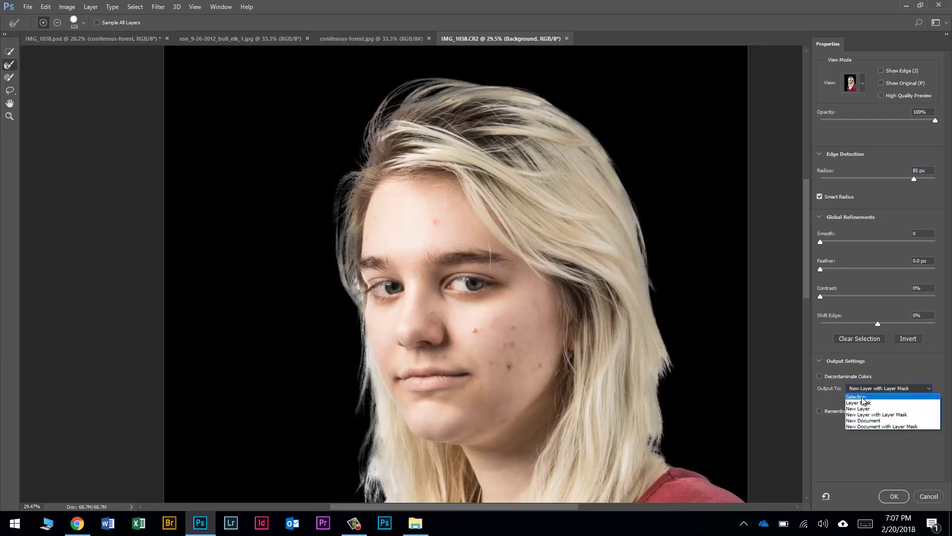
{"action": "left_click", "coordinate": [820, 375]}
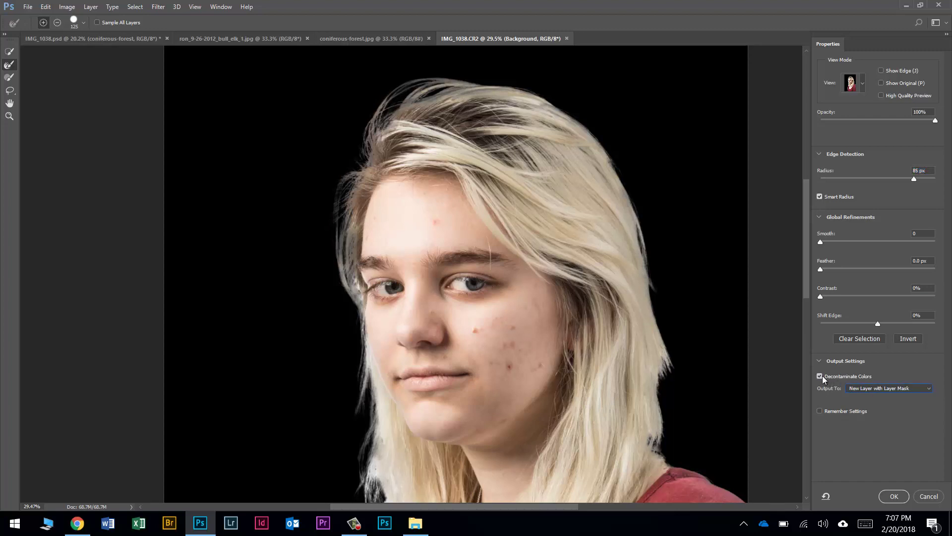
{"action": "left_click", "coordinate": [863, 389]}
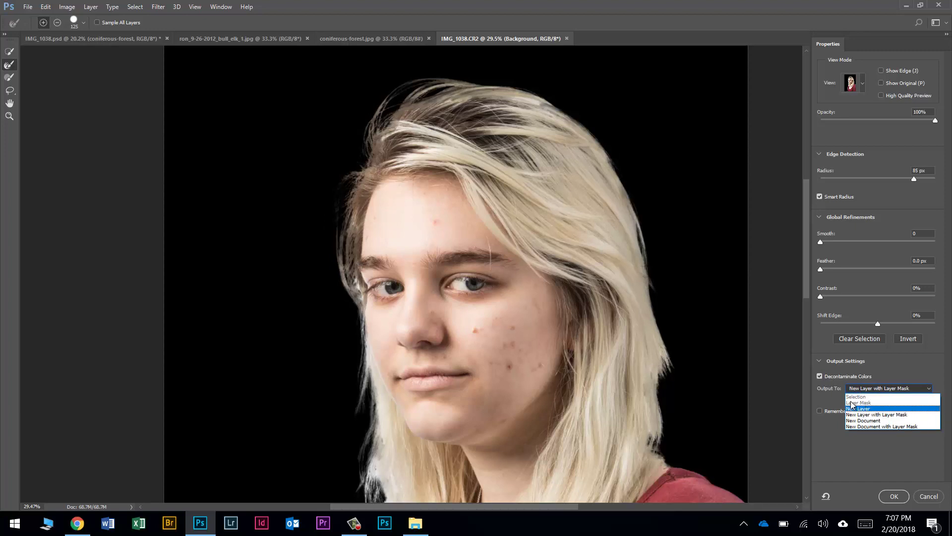
{"action": "left_click", "coordinate": [874, 414]}
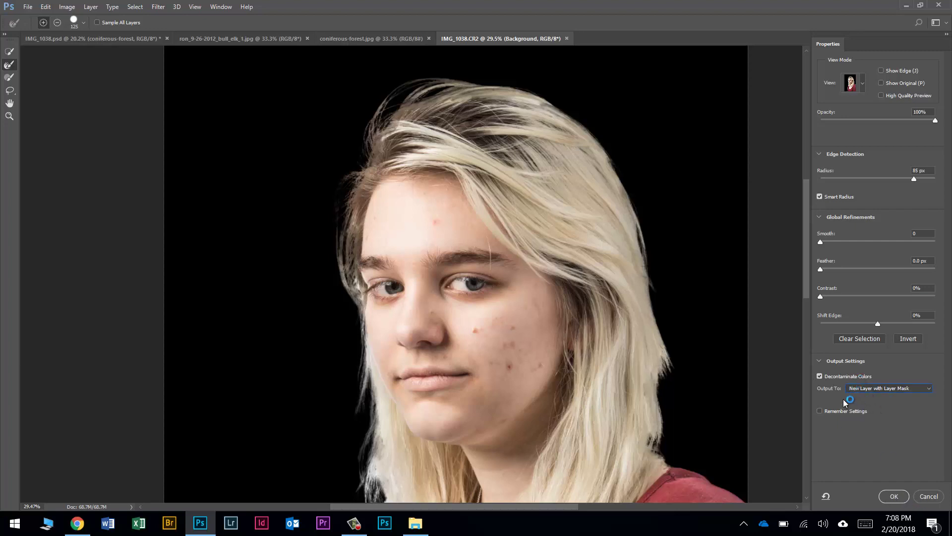
{"action": "left_click", "coordinate": [819, 376]}
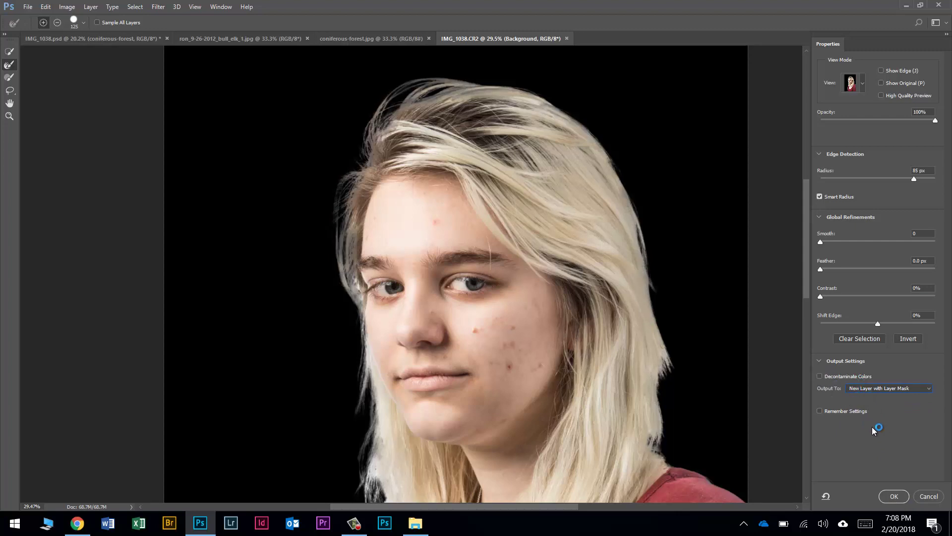
{"action": "left_click", "coordinate": [895, 495]}
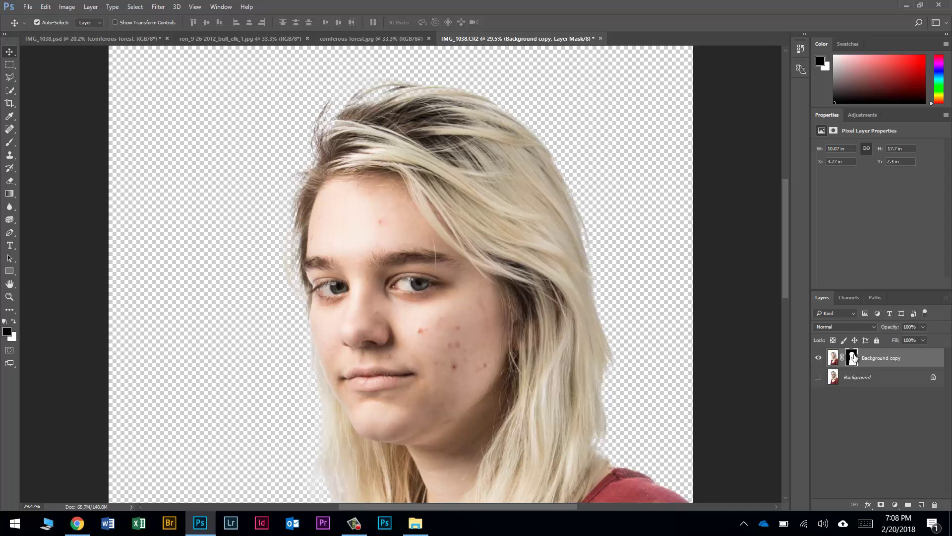
{"action": "scroll", "coordinate": [599, 341], "scroll_direction": "left", "scroll_amount": 2}
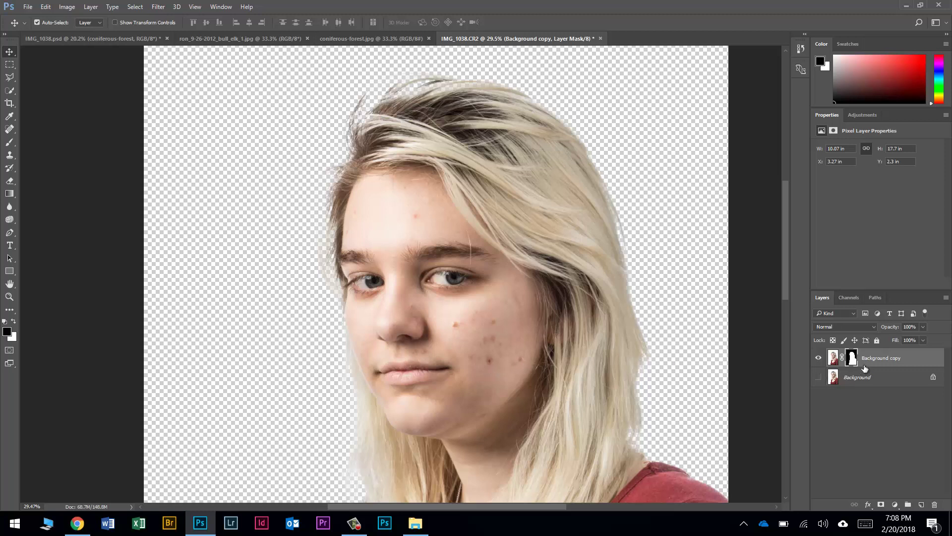
Step: Add a Black & White adjustment layer above the cutout with Reds at 127 and Yellows at 94
{"action": "left_click", "coordinate": [894, 505]}
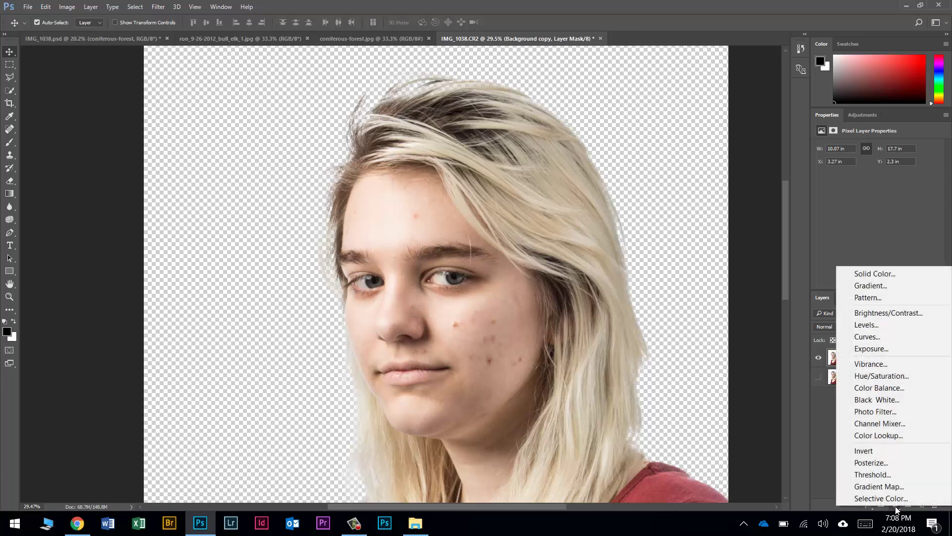
{"action": "left_click", "coordinate": [864, 400]}
{"action": "left_click_drag", "start_coordinate": [870, 180], "coordinate": [896, 184]}
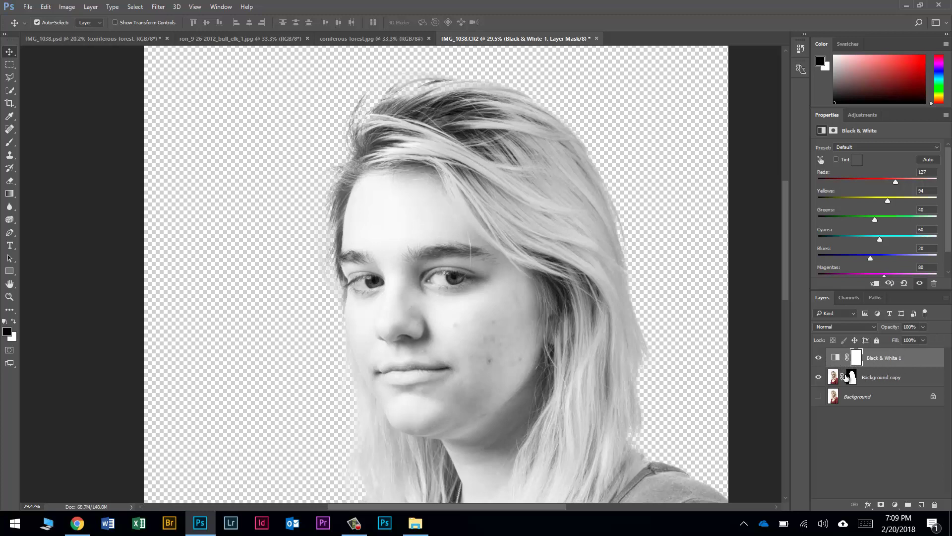
Step: Clip the Black & White adjustment to the cutout layer below it
{"action": "right_click", "coordinate": [912, 360]}
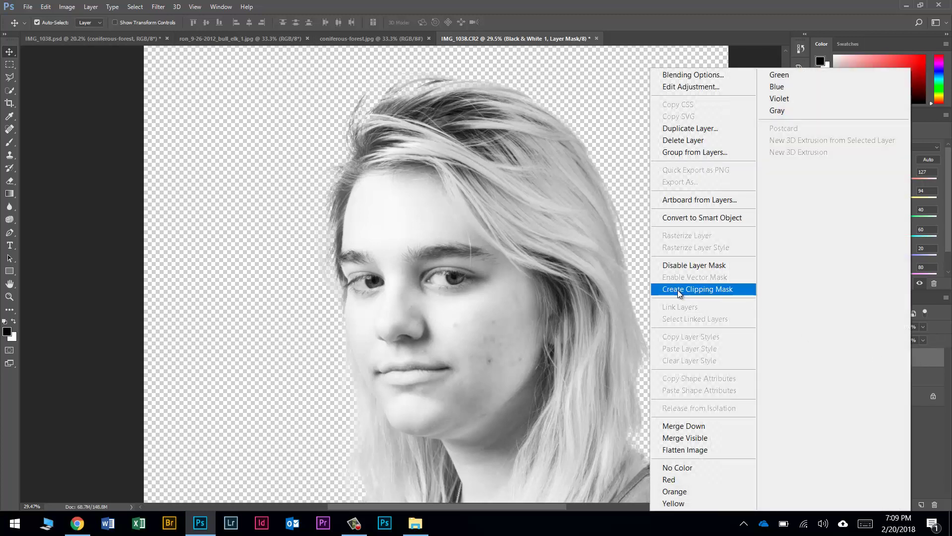
{"action": "left_click", "coordinate": [706, 292]}
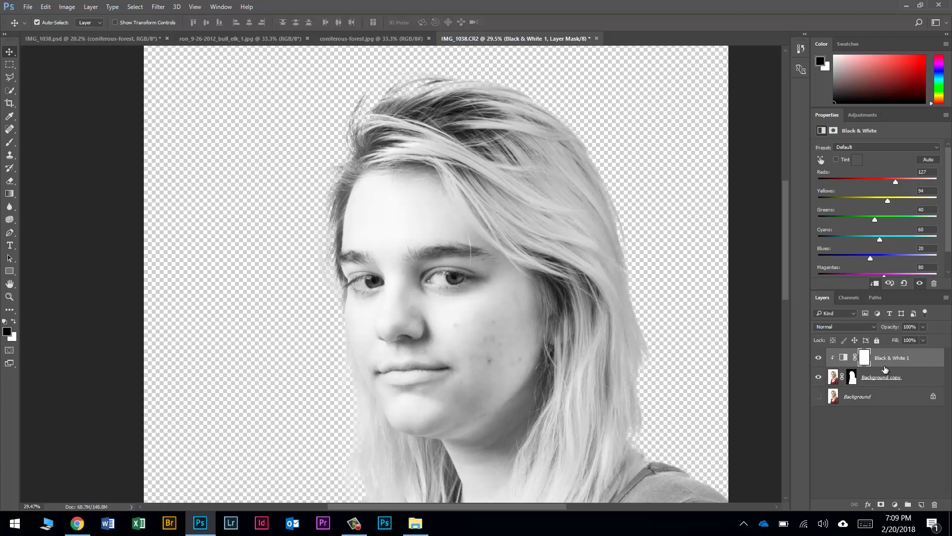
{"action": "left_click", "coordinate": [845, 357]}
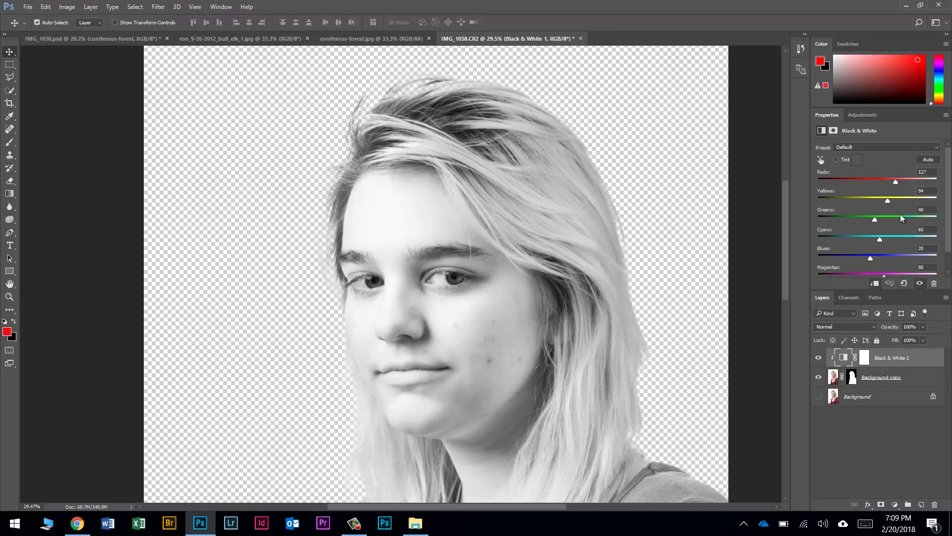
Step: Heal the blemishes on the woman's cheek on the Background copy layer's image with the content-aware Spot Healing Brush
{"action": "left_click", "coordinate": [833, 379]}
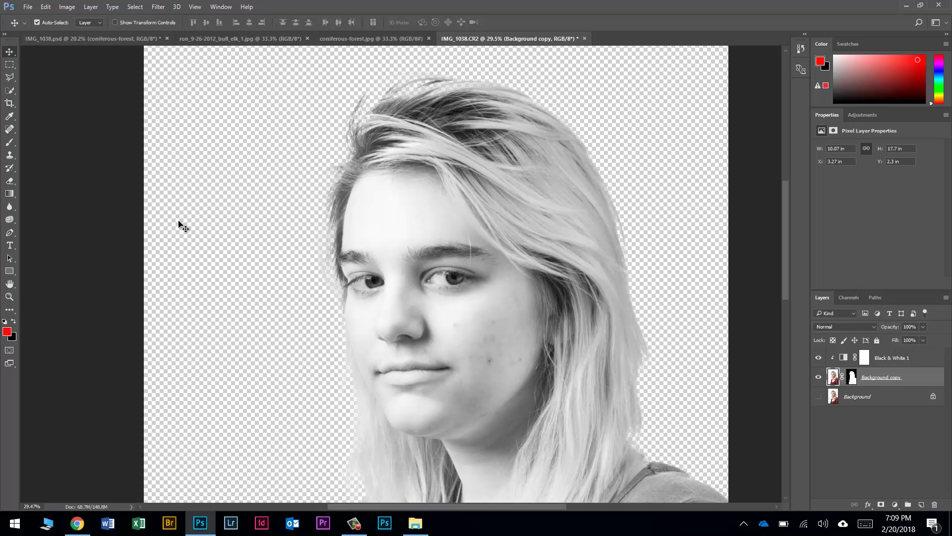
{"action": "right_click", "coordinate": [6, 132]}
{"action": "left_click", "coordinate": [31, 130]}
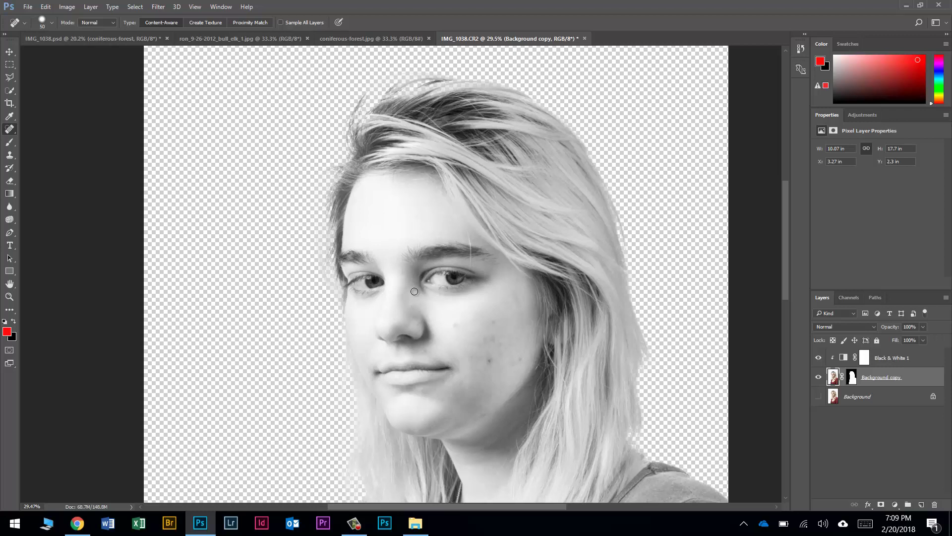
{"action": "left_click", "coordinate": [495, 322]}
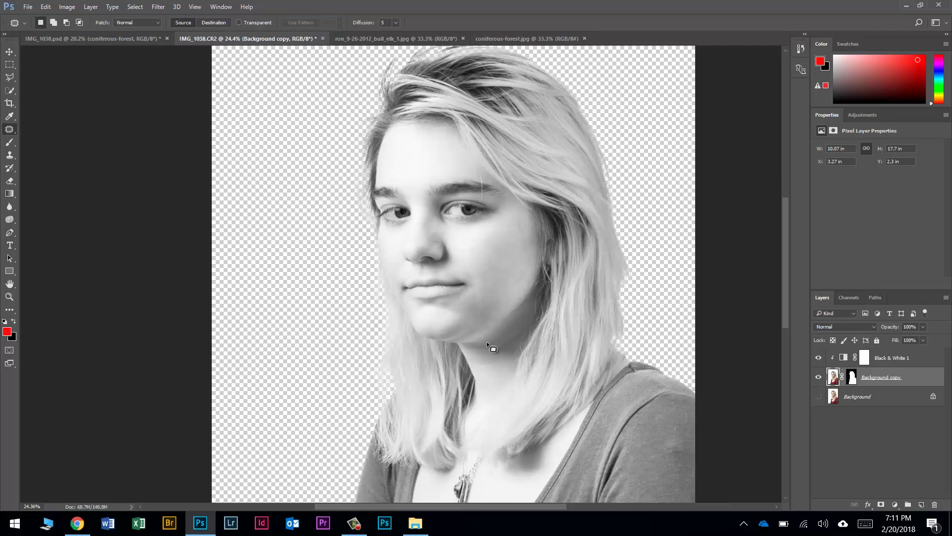
{"action": "left_click_drag", "start_coordinate": [785, 298], "coordinate": [784, 287]}
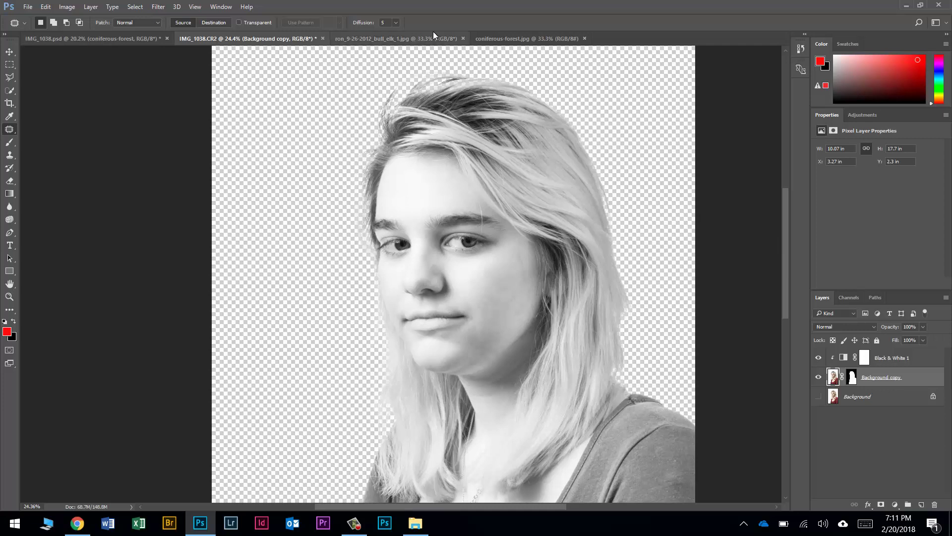
Step: Copy the coniferous-forest.jpg photo into the IMG_1038.CR2 portrait document with the Move tool
{"action": "left_click", "coordinate": [500, 38]}
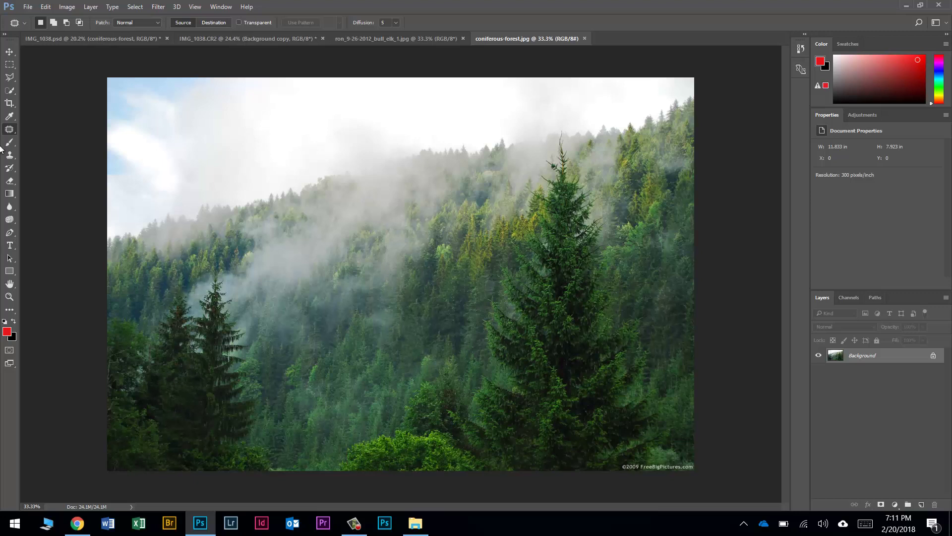
{"action": "left_click", "coordinate": [10, 53]}
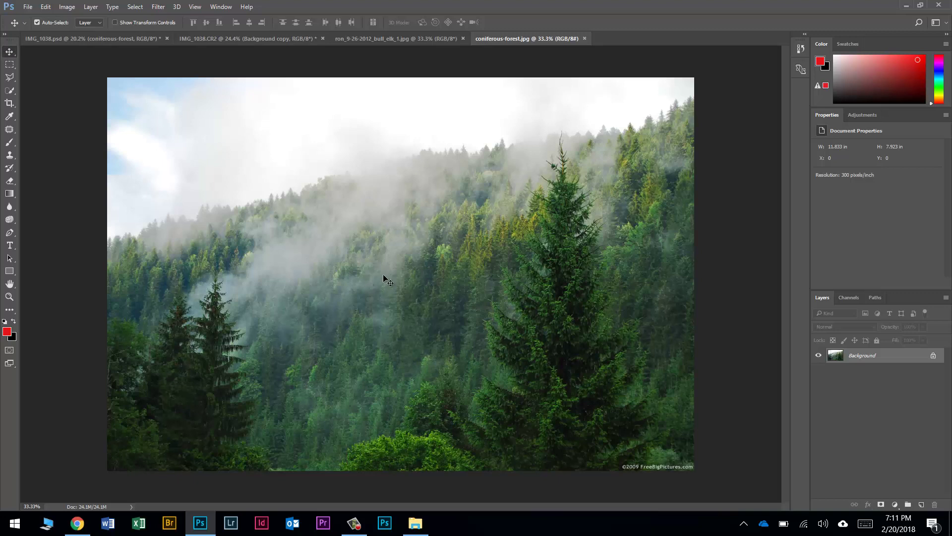
{"action": "left_click_drag", "start_coordinate": [489, 279], "coordinate": [487, 298]}
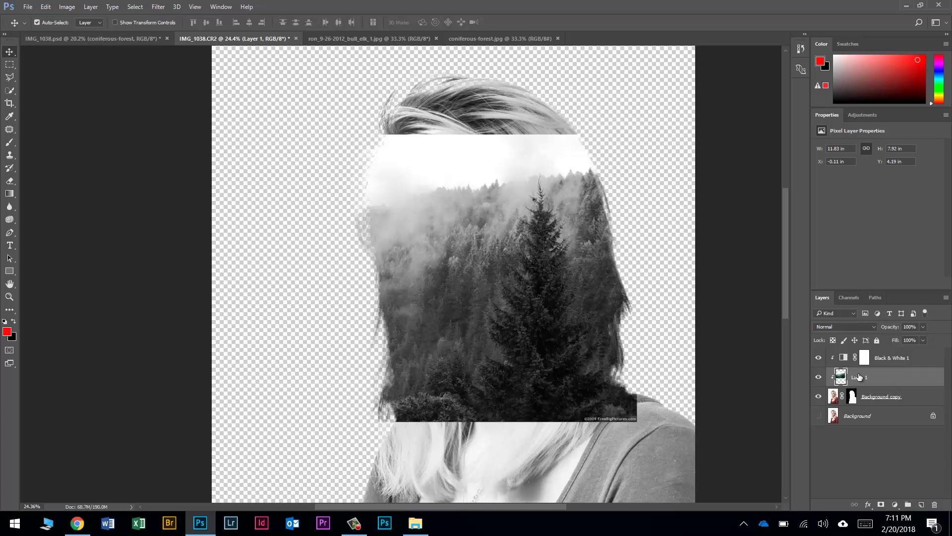
Step: Place the forest layer above the Black & White adjustment and release its clipping mask
{"action": "left_click_drag", "start_coordinate": [907, 381], "coordinate": [904, 353]}
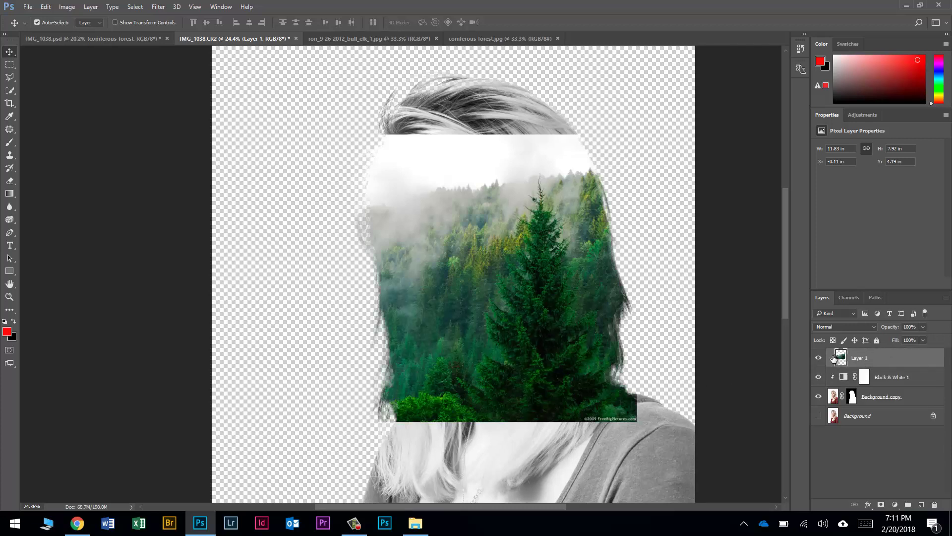
{"action": "right_click", "coordinate": [890, 356]}
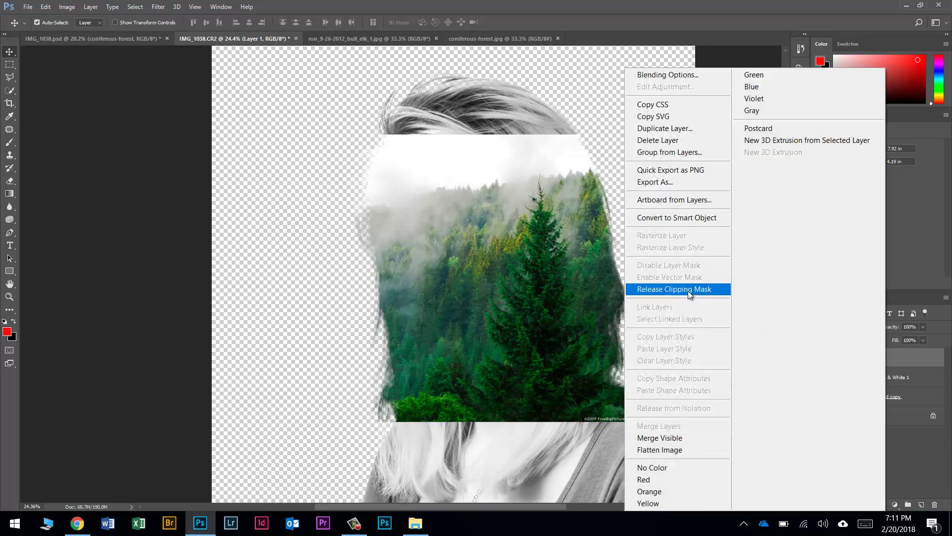
{"action": "left_click", "coordinate": [685, 290]}
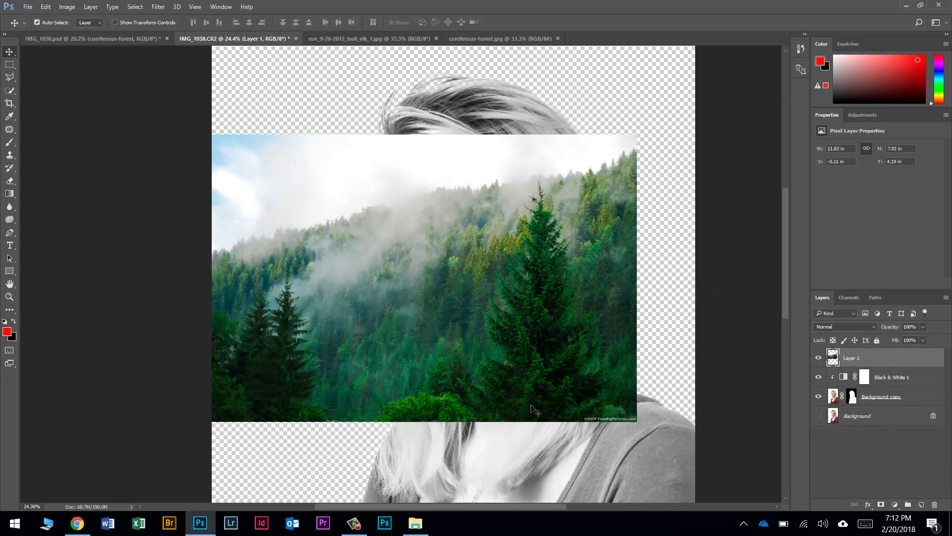
{"action": "left_click", "coordinate": [895, 375]}
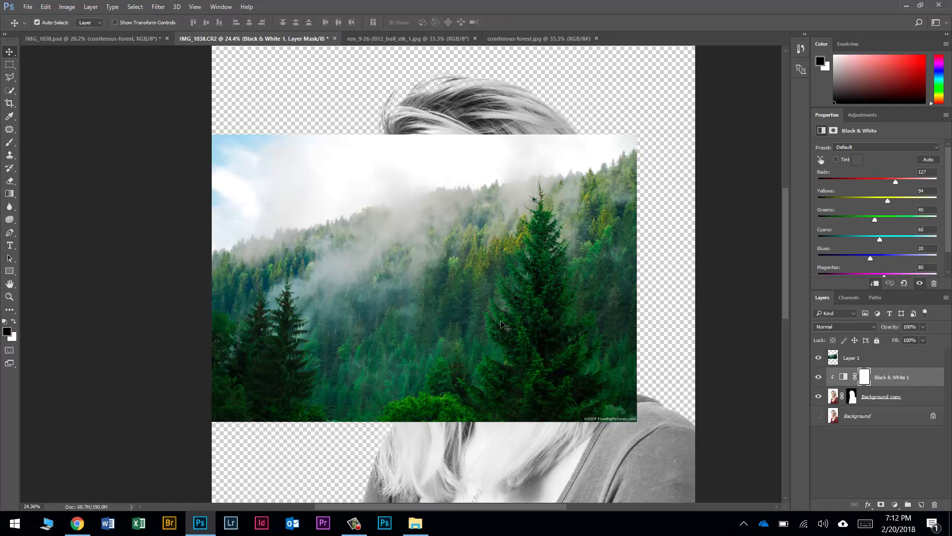
{"action": "scroll", "coordinate": [498, 313], "scroll_direction": "down", "scroll_amount": 2}
{"action": "key", "text": "ctrl"}
{"action": "left_click", "coordinate": [418, 358], "text": "ctrl"}
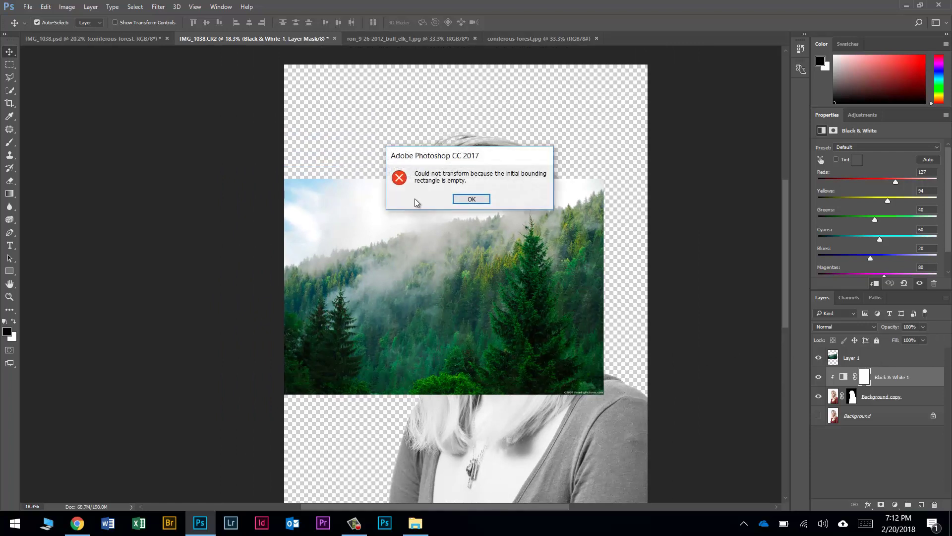
{"action": "left_click", "coordinate": [474, 201]}
Step: Scale the forest layer to about 164% and position it with the large conifer over the portrait and its edge against the canvas edge
{"action": "left_click", "coordinate": [902, 354]}
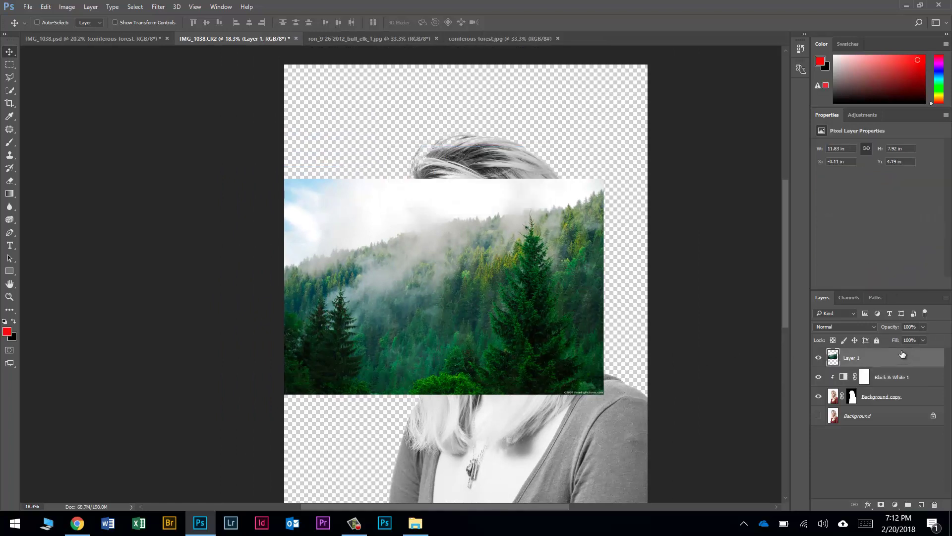
{"action": "key", "text": "ctrl+t"}
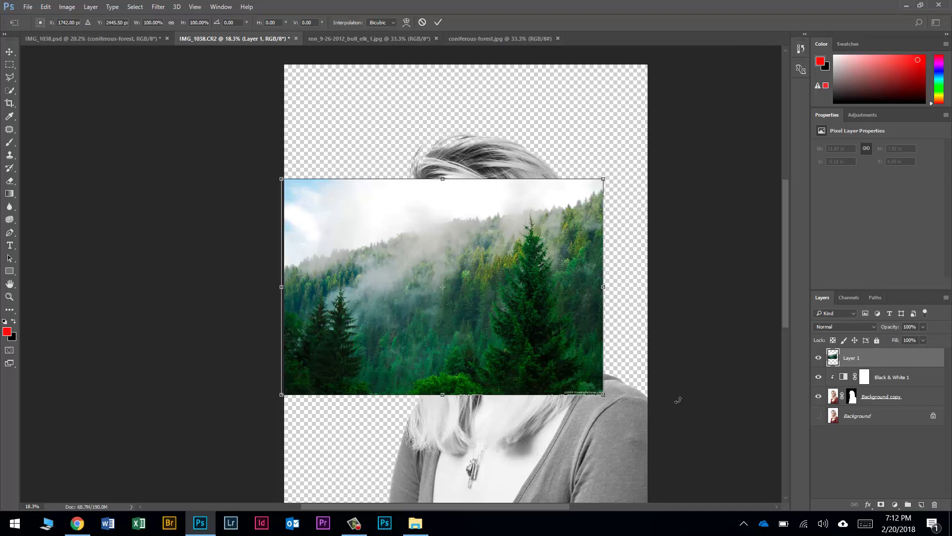
{"action": "left_click_drag", "start_coordinate": [535, 337], "coordinate": [559, 343]}
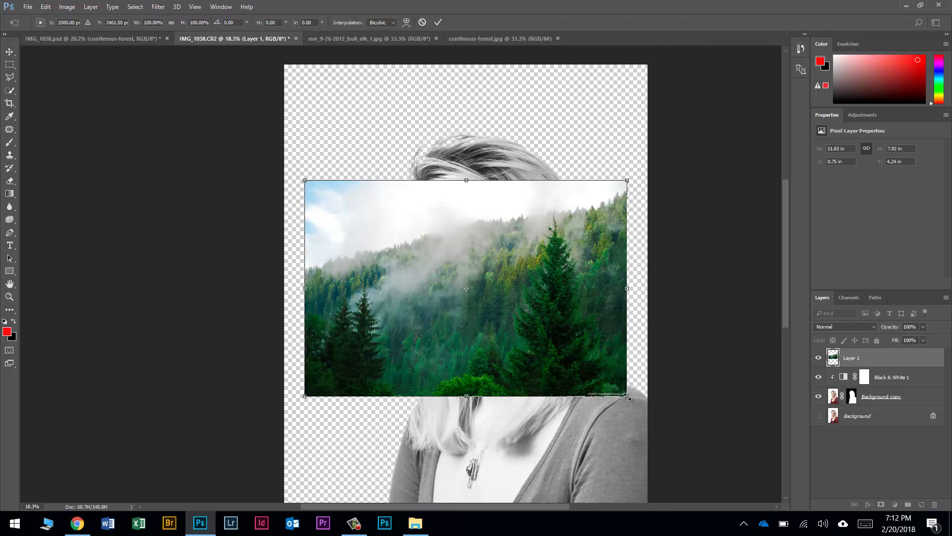
{"action": "left_click_drag", "start_coordinate": [627, 396], "coordinate": [750, 447]}
{"action": "left_click_drag", "start_coordinate": [614, 408], "coordinate": [545, 407]}
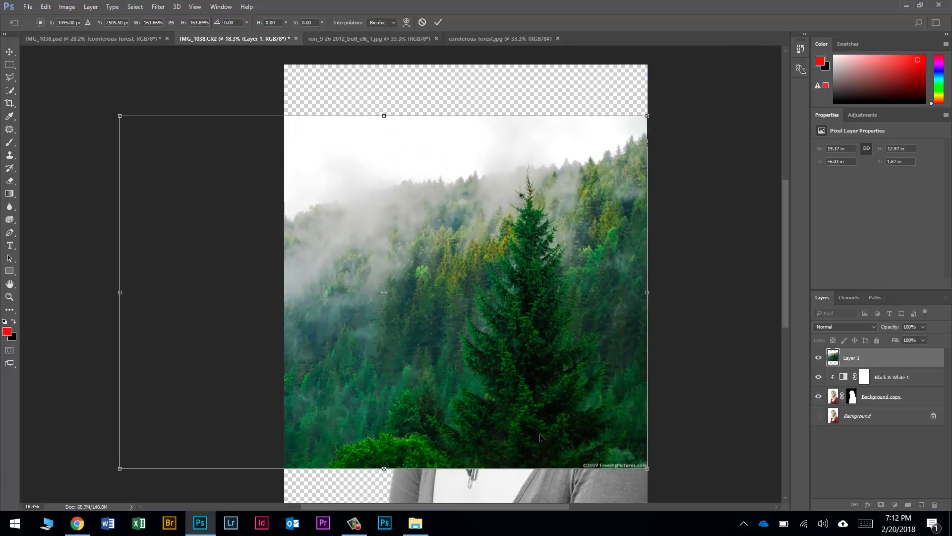
{"action": "key", "text": "Return"}
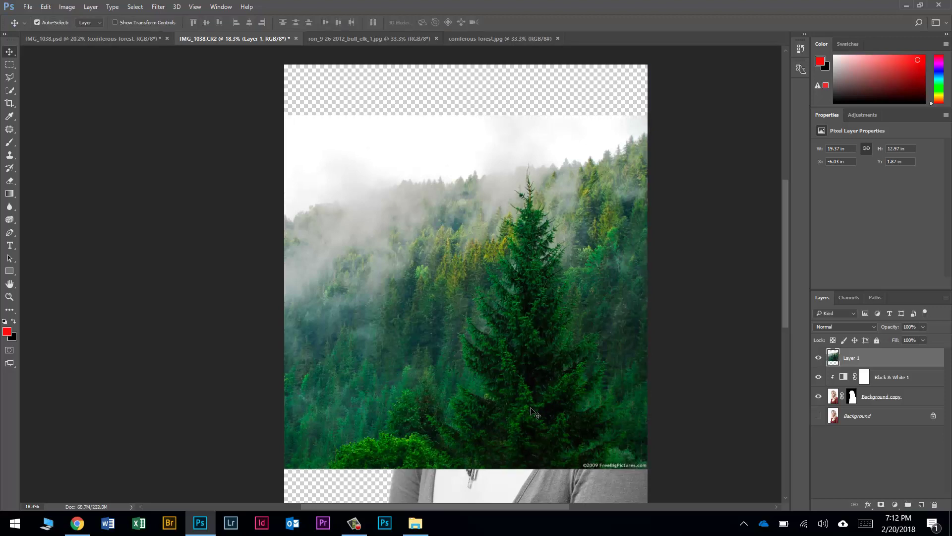
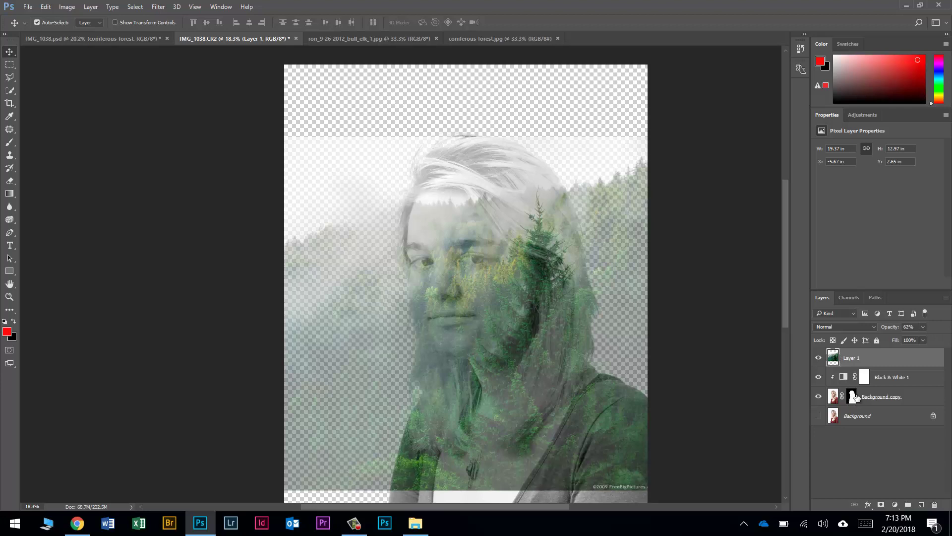
Step: Mask the forest layer with a selection loaded from the cutout's layer mask, and shift the masked forest up and left off the silhouette
{"action": "key", "text": "ctrl"}
{"action": "left_click", "coordinate": [852, 396], "text": "ctrl"}
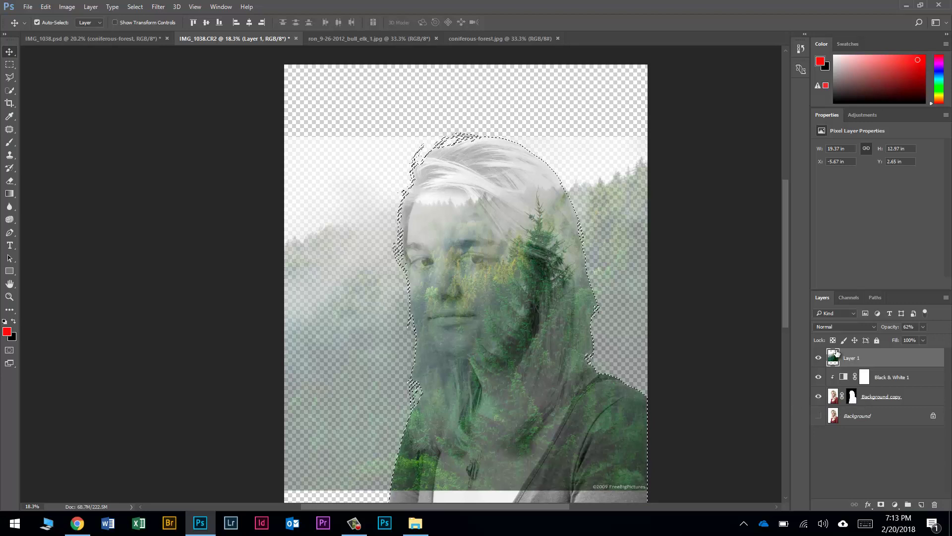
{"action": "left_click", "coordinate": [881, 504]}
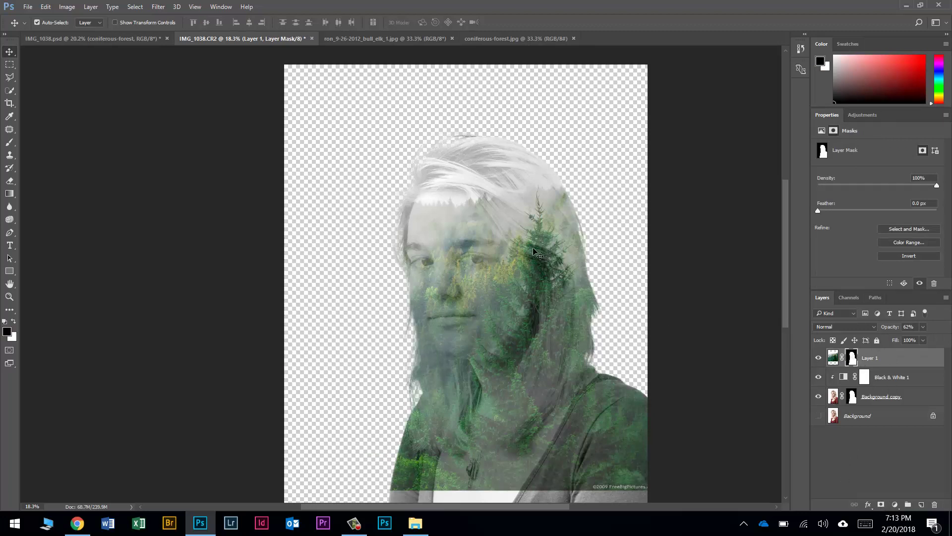
{"action": "left_click_drag", "start_coordinate": [546, 301], "coordinate": [405, 273]}
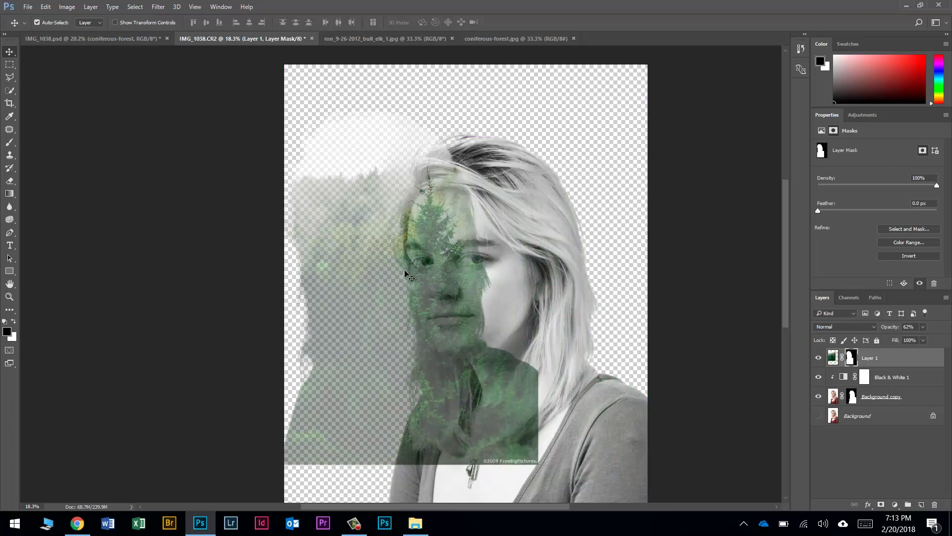
Step: Undo the masked forest's shift and unlink the forest image from its layer mask so it moves independently
{"action": "key", "text": "ctrl+z"}
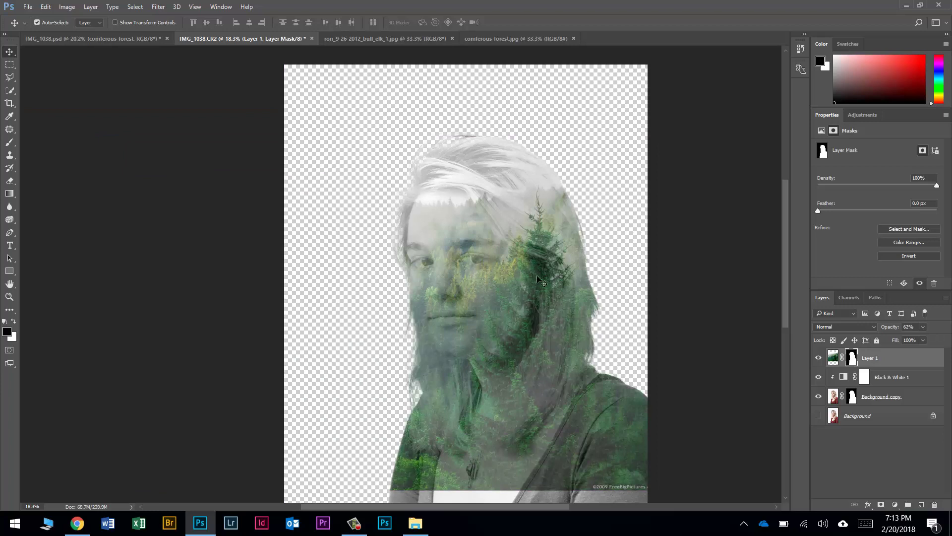
{"action": "left_click", "coordinate": [833, 357]}
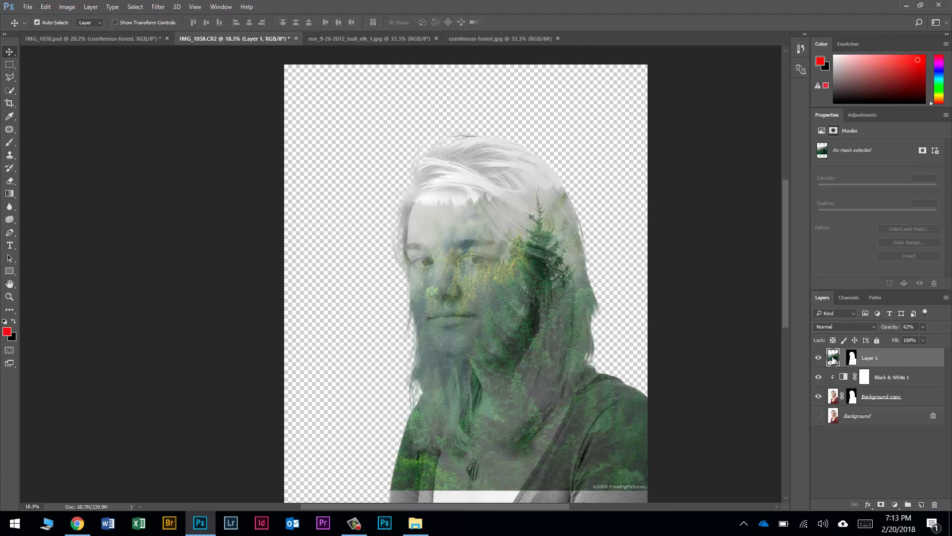
{"action": "mouse_move", "coordinate": [533, 321]}
{"action": "left_mouse_down"}
{"action": "mouse_move", "coordinate": [508, 318]}
{"action": "mouse_move", "coordinate": [503, 306]}
{"action": "mouse_move", "coordinate": [530, 325]}
{"action": "mouse_move", "coordinate": [521, 354]}
{"action": "mouse_move", "coordinate": [508, 320]}
{"action": "mouse_move", "coordinate": [530, 317]}
{"action": "left_mouse_up"}
Step: Scale the forest image to about 108% inside its mask and move it slightly down and left so it fills the silhouette's lower part
{"action": "key", "text": "ctrl+t"}
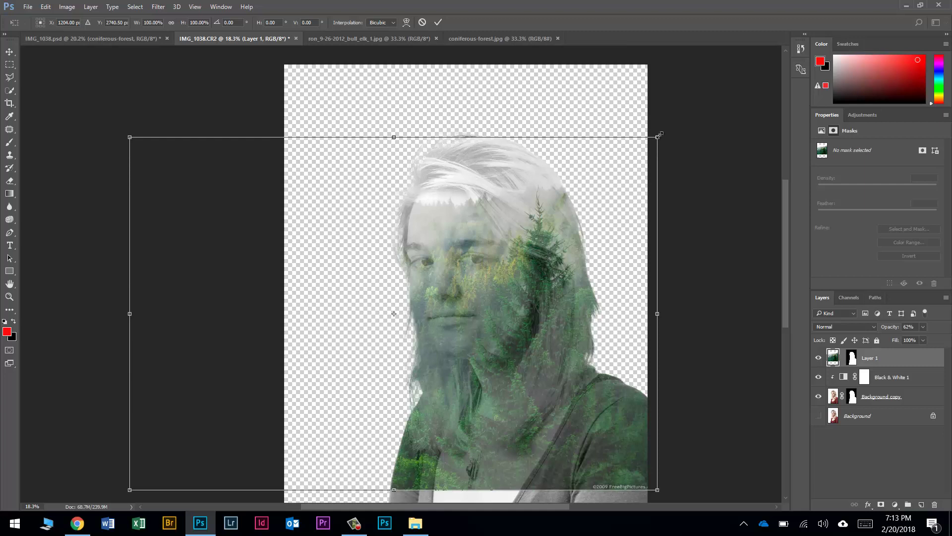
{"action": "left_click_drag", "start_coordinate": [658, 135], "coordinate": [679, 123]}
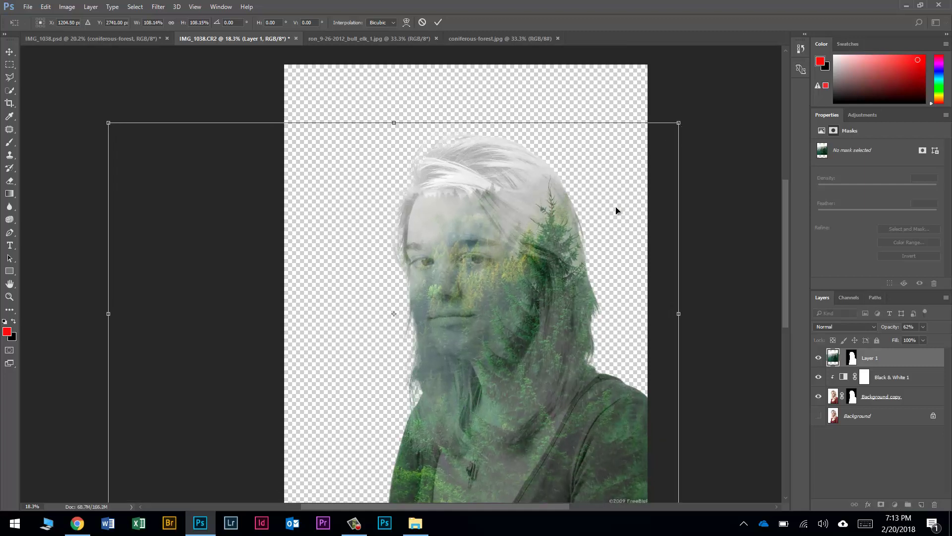
{"action": "left_click_drag", "start_coordinate": [616, 210], "coordinate": [608, 220]}
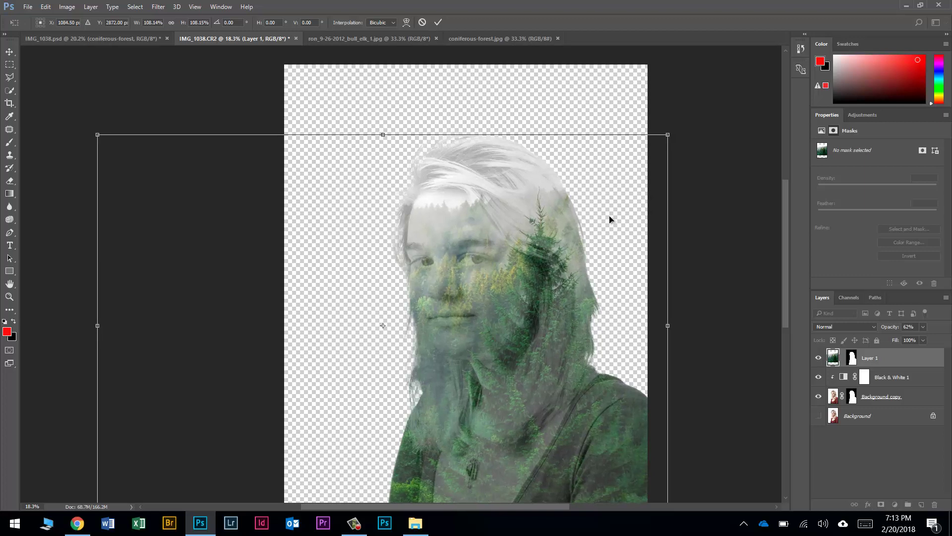
{"action": "key", "text": "Return"}
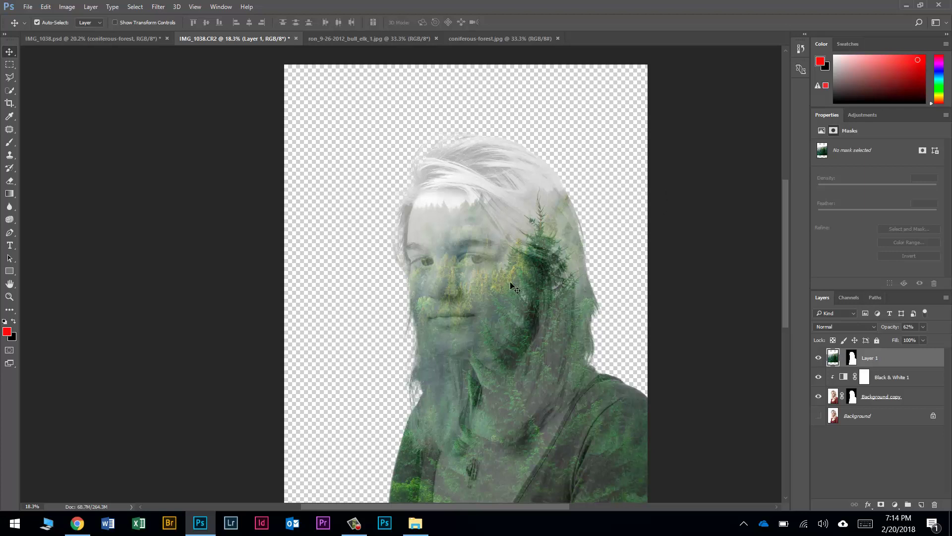
Step: Compare the blend modes from Darken through Luminosity on the forest layer
{"action": "left_click", "coordinate": [841, 326]}
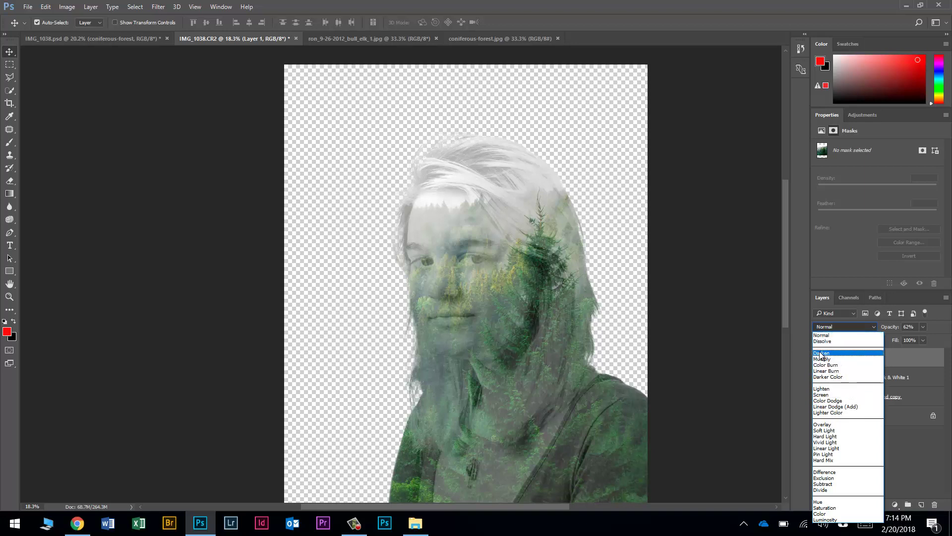
{"action": "left_click", "coordinate": [837, 353]}
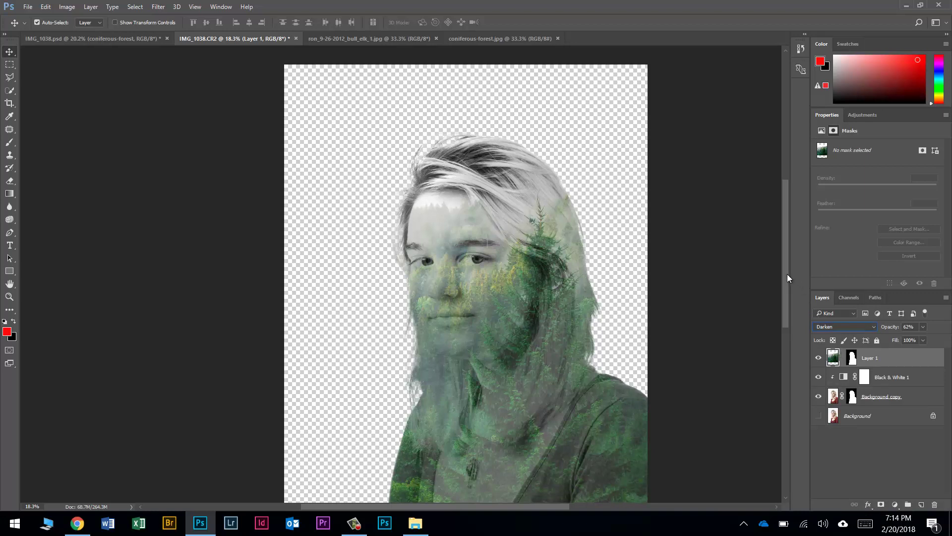
{"action": "key", "text": "Down"}
{"action": "key", "text": "Down"}
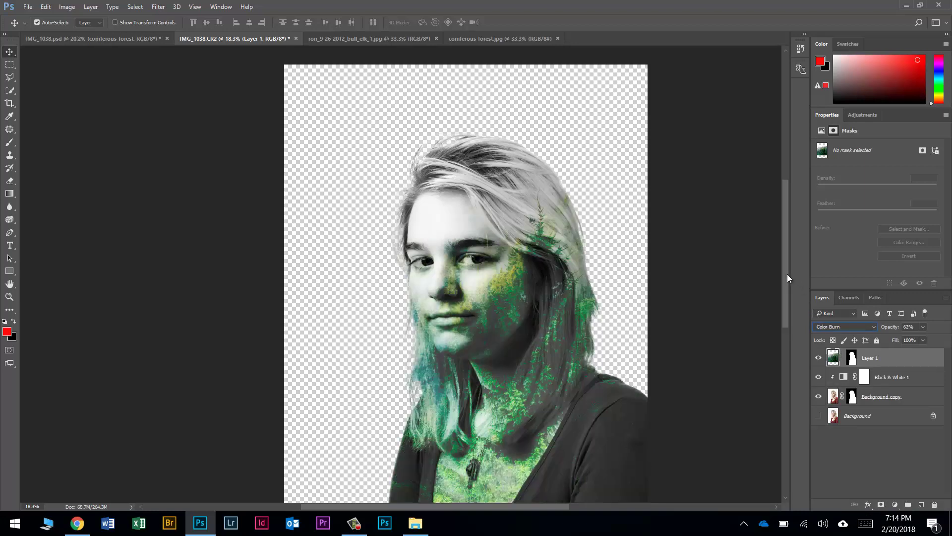
{"action": "key", "text": "Down"}
{"action": "key", "text": "Down"}
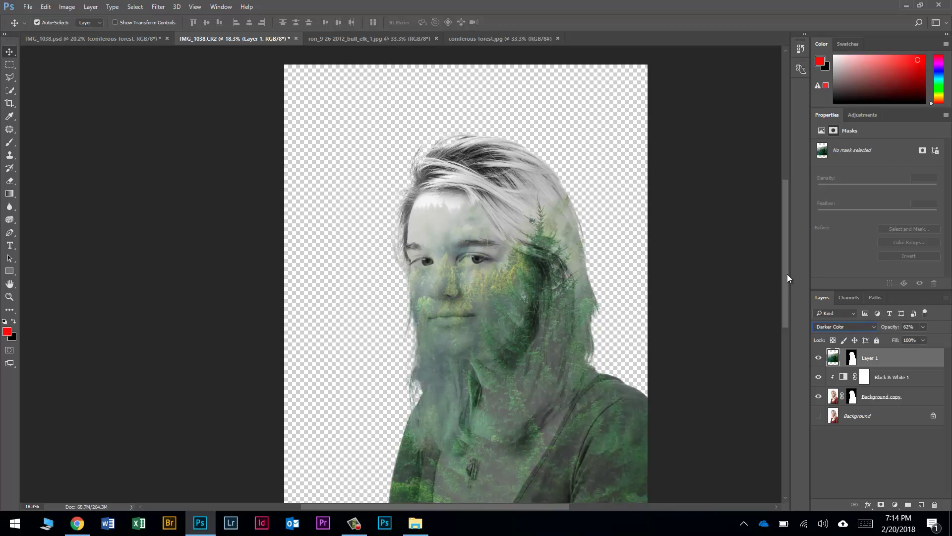
{"action": "key", "text": "Down"}
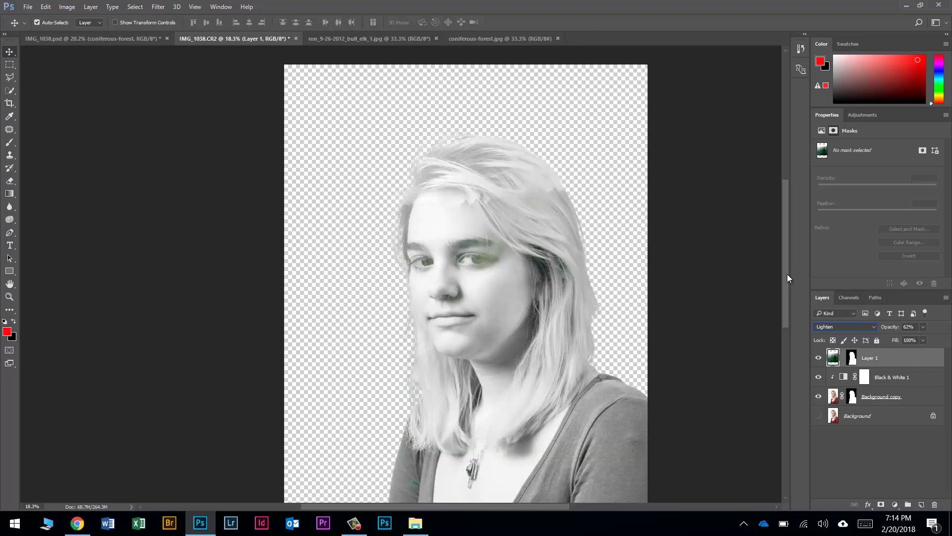
{"action": "key", "text": "Up"}
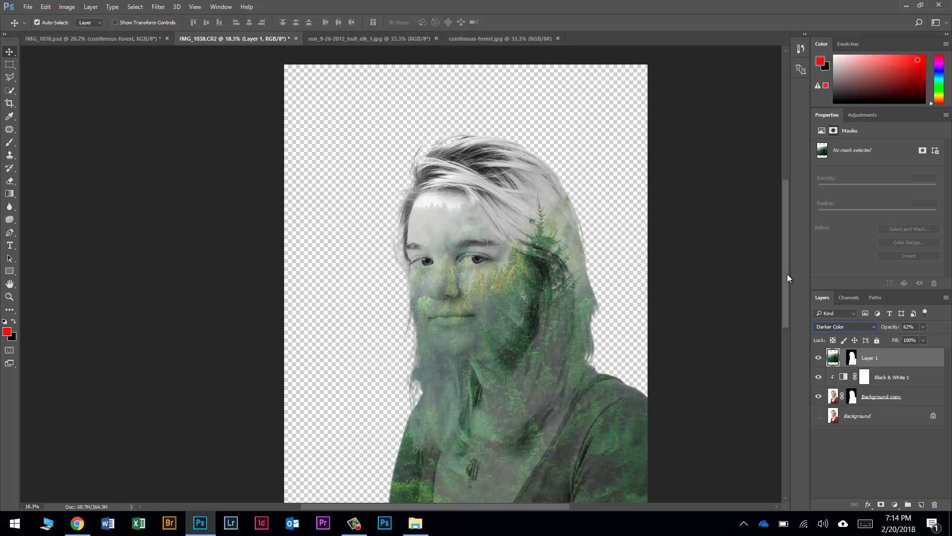
{"action": "key", "text": "Down"}
{"action": "key", "text": "Down"}
{"action": "key", "text": "Down"}
{"action": "key", "text": "Down"}
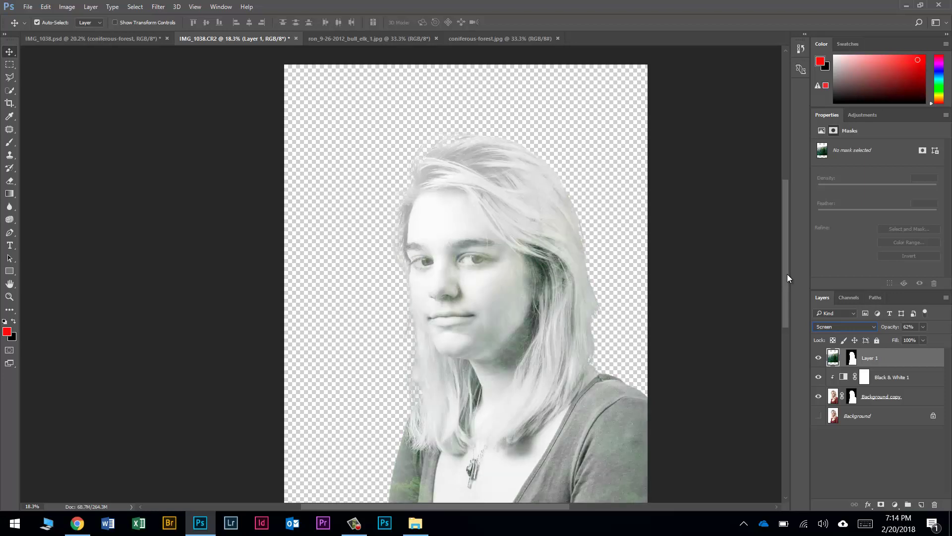
{"action": "key", "text": "Down"}
{"action": "key", "text": "Down"}
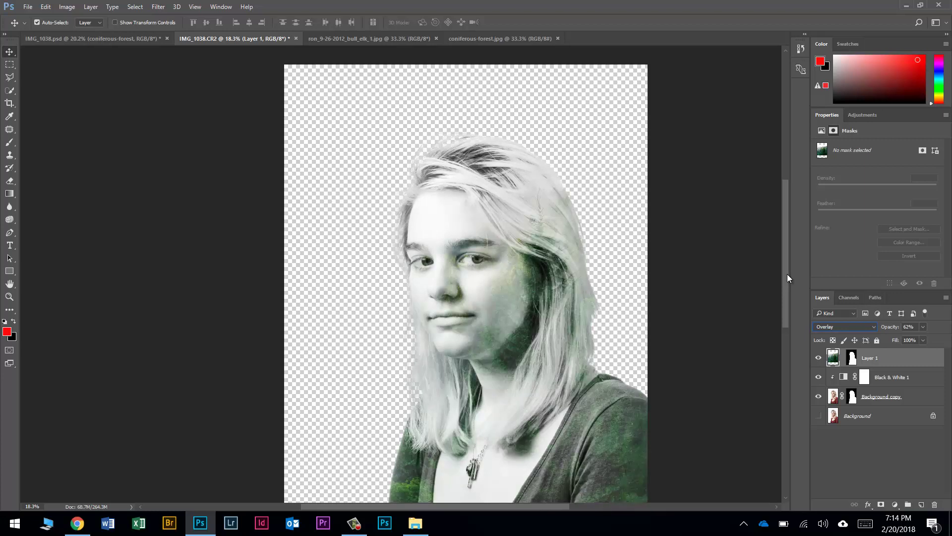
{"action": "key", "text": "Down"}
{"action": "key", "text": "Down"}
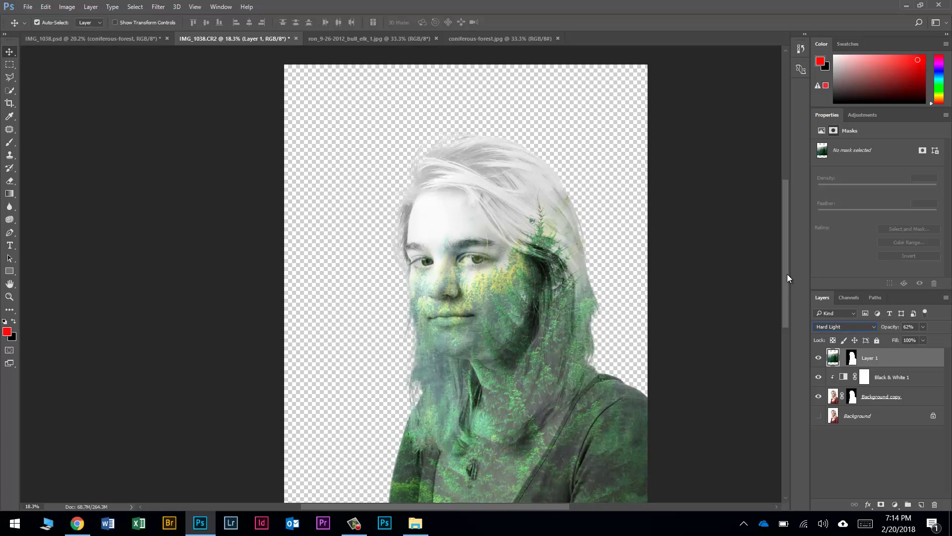
{"action": "key", "text": "Down"}
{"action": "key", "text": "Down"}
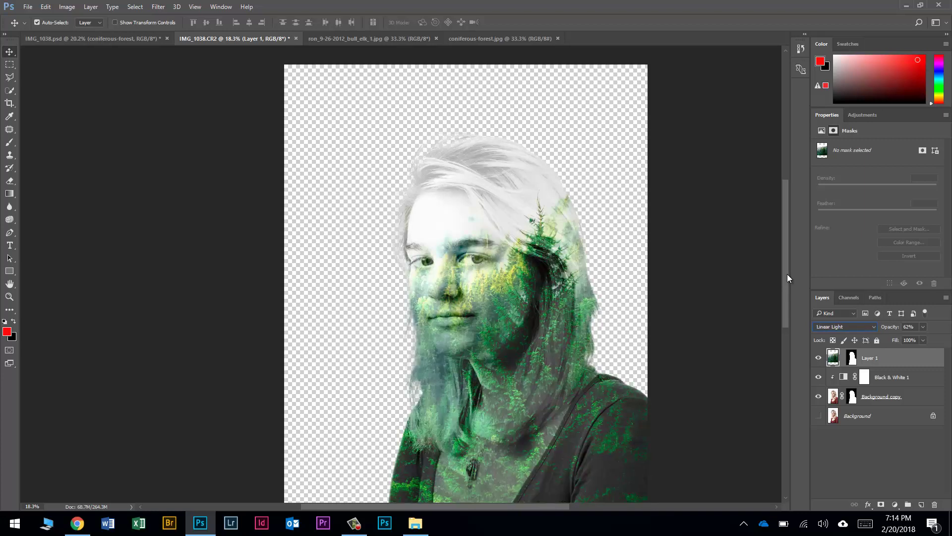
{"action": "key", "text": "Down"}
{"action": "key", "text": "Down"}
{"action": "key", "text": "Down"}
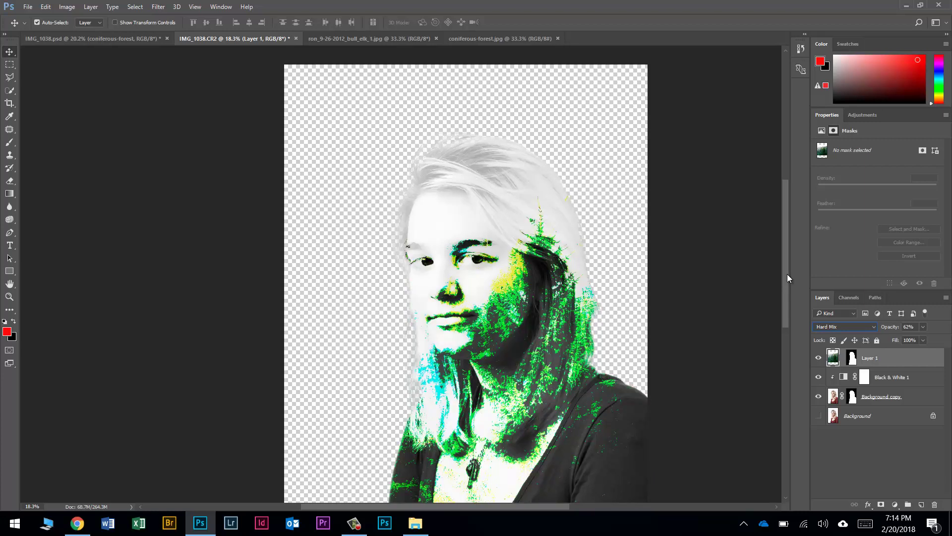
{"action": "key", "text": "Down"}
{"action": "key", "text": "Down"}
{"action": "key", "text": "Down"}
{"action": "key", "text": "Down"}
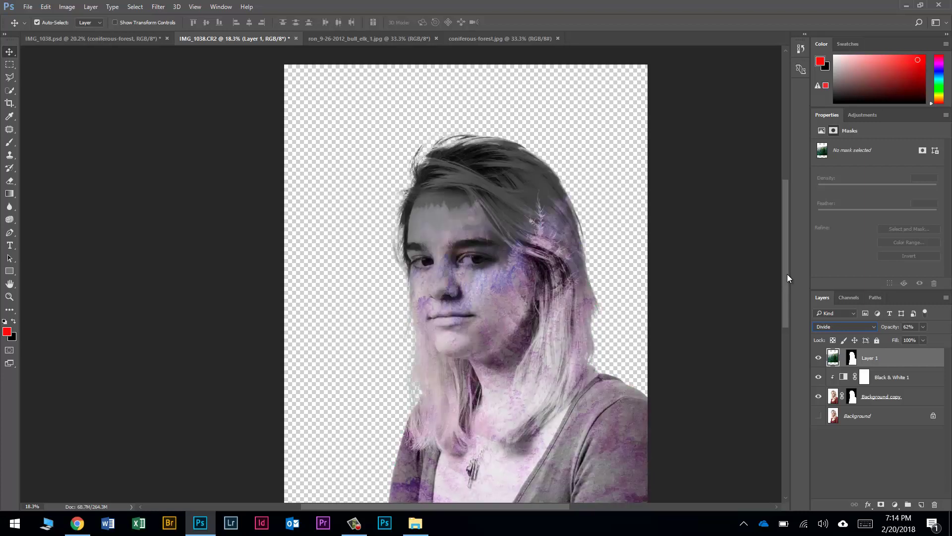
{"action": "key", "text": "Down"}
{"action": "key", "text": "Down"}
{"action": "key", "text": "Down"}
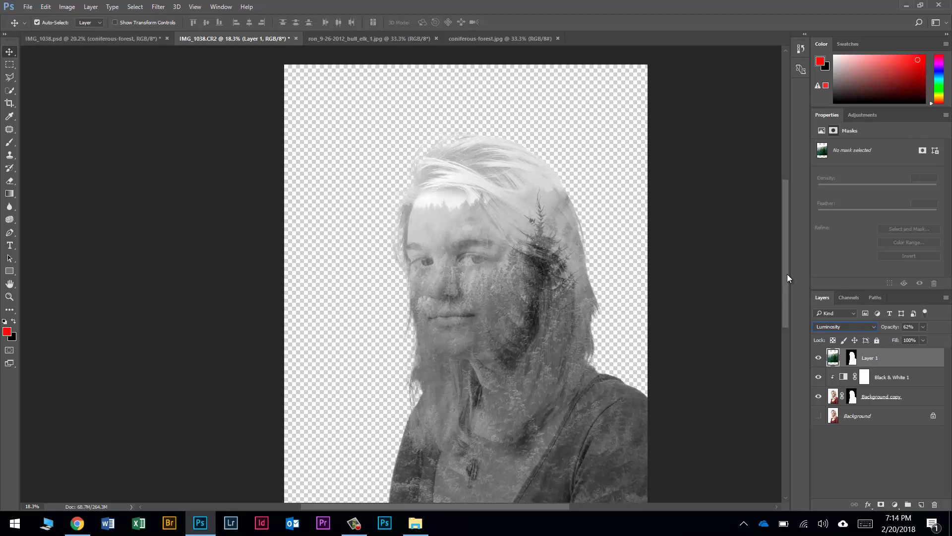
Step: Set the forest layer's blend mode to Darker Color
{"action": "left_click", "coordinate": [829, 326]}
{"action": "left_click", "coordinate": [844, 377]}
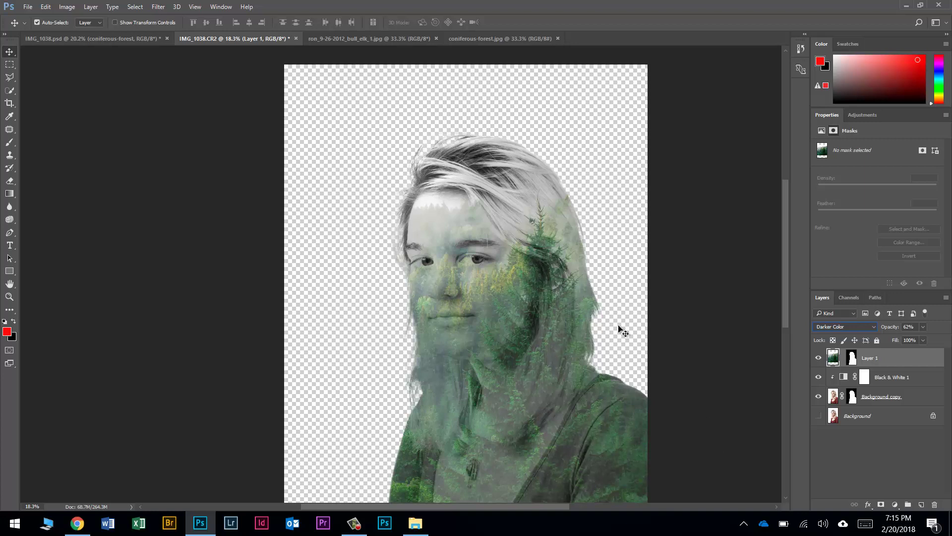
Step: Brush mid-gray #989898 on the forest layer's mask over the chest, clothing and lower hair to partly fade the forest
{"action": "left_click", "coordinate": [851, 359]}
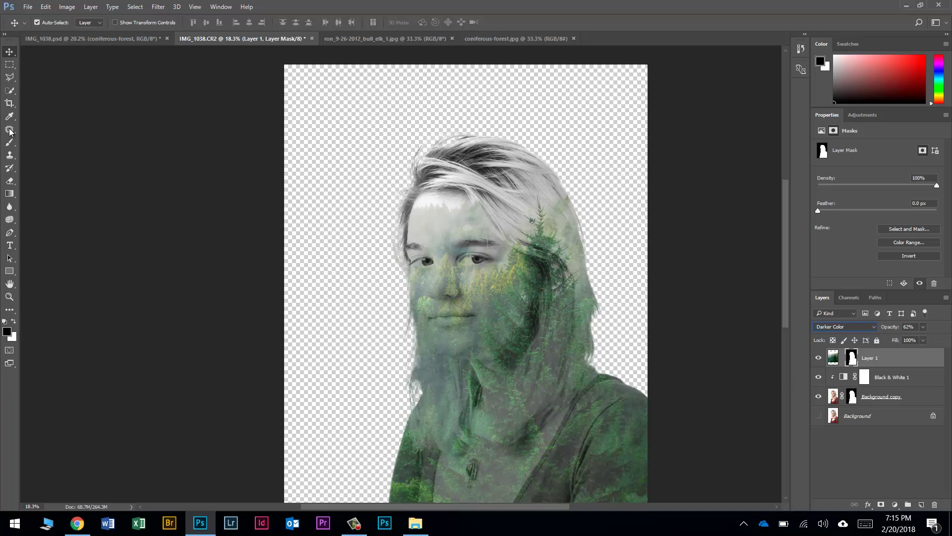
{"action": "left_click", "coordinate": [10, 147]}
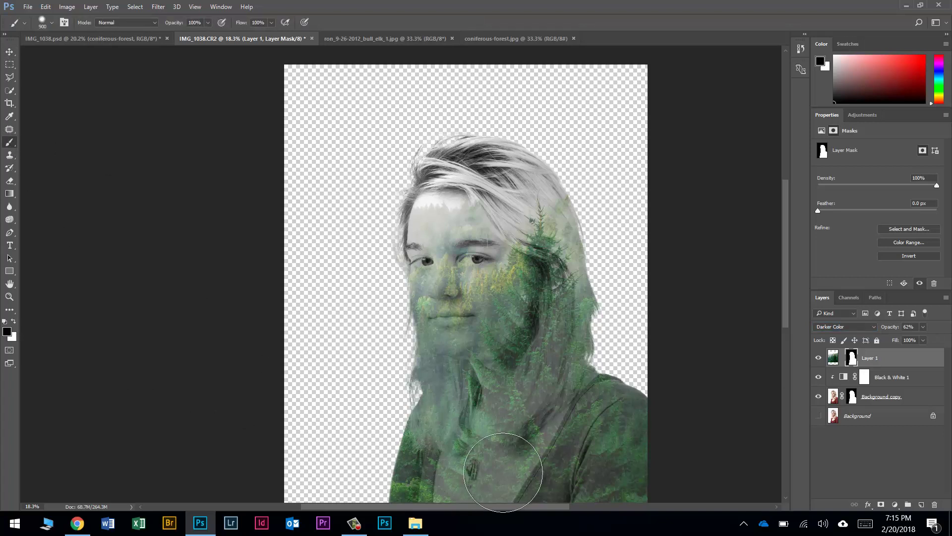
{"action": "mouse_move", "coordinate": [530, 471]}
{"action": "left_mouse_down"}
{"action": "mouse_move", "coordinate": [498, 480]}
{"action": "mouse_move", "coordinate": [539, 465]}
{"action": "mouse_move", "coordinate": [501, 458]}
{"action": "mouse_move", "coordinate": [497, 469]}
{"action": "mouse_move", "coordinate": [501, 454]}
{"action": "mouse_move", "coordinate": [461, 480]}
{"action": "mouse_move", "coordinate": [477, 458]}
{"action": "mouse_move", "coordinate": [482, 475]}
{"action": "mouse_move", "coordinate": [527, 452]}
{"action": "mouse_move", "coordinate": [548, 466]}
{"action": "mouse_move", "coordinate": [523, 450]}
{"action": "mouse_move", "coordinate": [501, 415]}
{"action": "left_mouse_up"}
{"action": "key", "text": "ctrl+z"}
{"action": "left_click", "coordinate": [7, 332]}
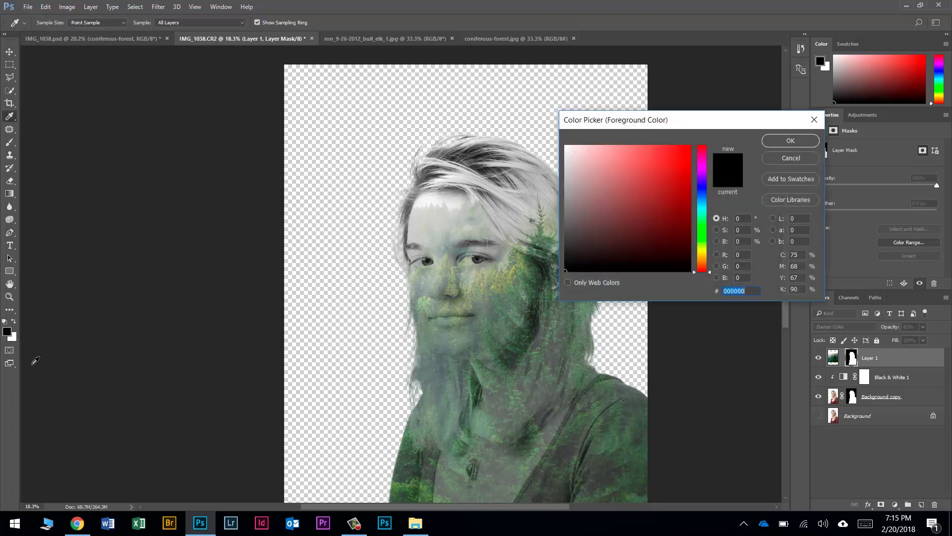
{"action": "left_click", "coordinate": [559, 201]}
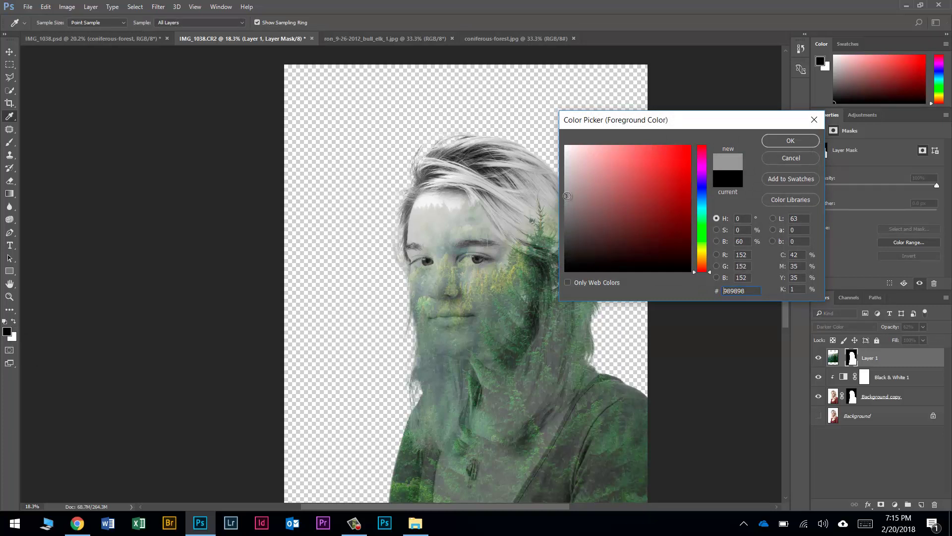
{"action": "left_click", "coordinate": [791, 141]}
{"action": "mouse_move", "coordinate": [578, 449]}
{"action": "left_mouse_down"}
{"action": "mouse_move", "coordinate": [577, 480]}
{"action": "mouse_move", "coordinate": [591, 427]}
{"action": "mouse_move", "coordinate": [618, 453]}
{"action": "mouse_move", "coordinate": [610, 439]}
{"action": "mouse_move", "coordinate": [546, 456]}
{"action": "mouse_move", "coordinate": [496, 449]}
{"action": "mouse_move", "coordinate": [479, 431]}
{"action": "mouse_move", "coordinate": [464, 457]}
{"action": "mouse_move", "coordinate": [449, 436]}
{"action": "mouse_move", "coordinate": [441, 486]}
{"action": "mouse_move", "coordinate": [449, 431]}
{"action": "mouse_move", "coordinate": [426, 491]}
{"action": "mouse_move", "coordinate": [480, 412]}
{"action": "mouse_move", "coordinate": [501, 422]}
{"action": "mouse_move", "coordinate": [476, 431]}
{"action": "mouse_move", "coordinate": [454, 406]}
{"action": "mouse_move", "coordinate": [464, 420]}
{"action": "mouse_move", "coordinate": [465, 382]}
{"action": "left_mouse_up"}
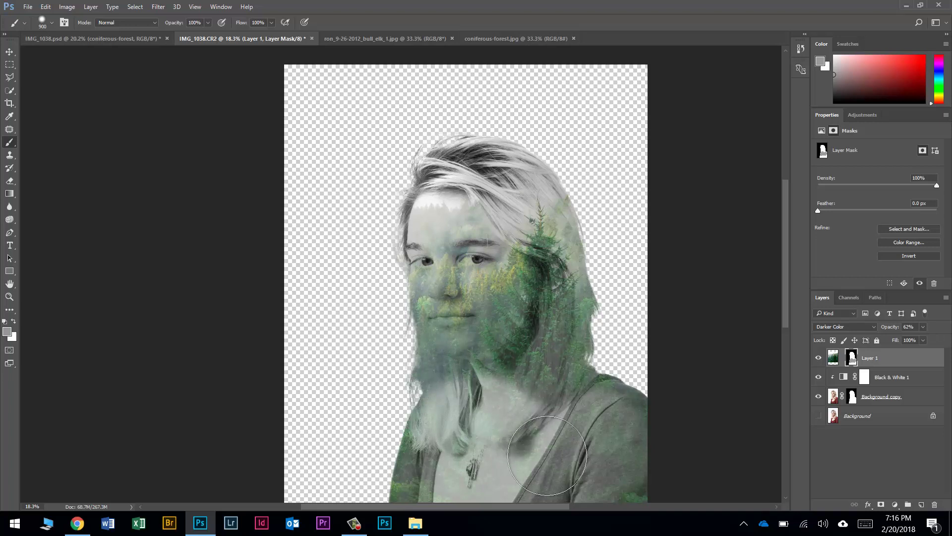
Step: Try brushing gray on the forest layer's mask beyond both sides of the silhouette, and undo those strokes
{"action": "mouse_move", "coordinate": [398, 308]}
{"action": "left_mouse_down"}
{"action": "mouse_move", "coordinate": [346, 304]}
{"action": "mouse_move", "coordinate": [327, 357]}
{"action": "mouse_move", "coordinate": [308, 272]}
{"action": "left_mouse_up"}
{"action": "mouse_move", "coordinate": [589, 315]}
{"action": "left_mouse_down"}
{"action": "mouse_move", "coordinate": [617, 318]}
{"action": "mouse_move", "coordinate": [612, 292]}
{"action": "mouse_move", "coordinate": [626, 304]}
{"action": "mouse_move", "coordinate": [599, 294]}
{"action": "left_mouse_up"}
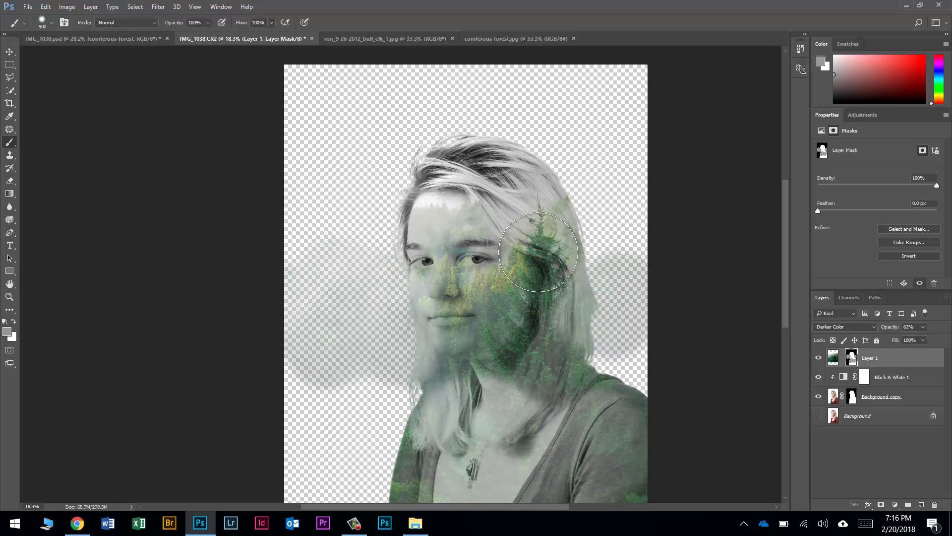
{"action": "key", "text": "ctrl+alt+z"}
{"action": "key", "text": "ctrl+alt+z"}
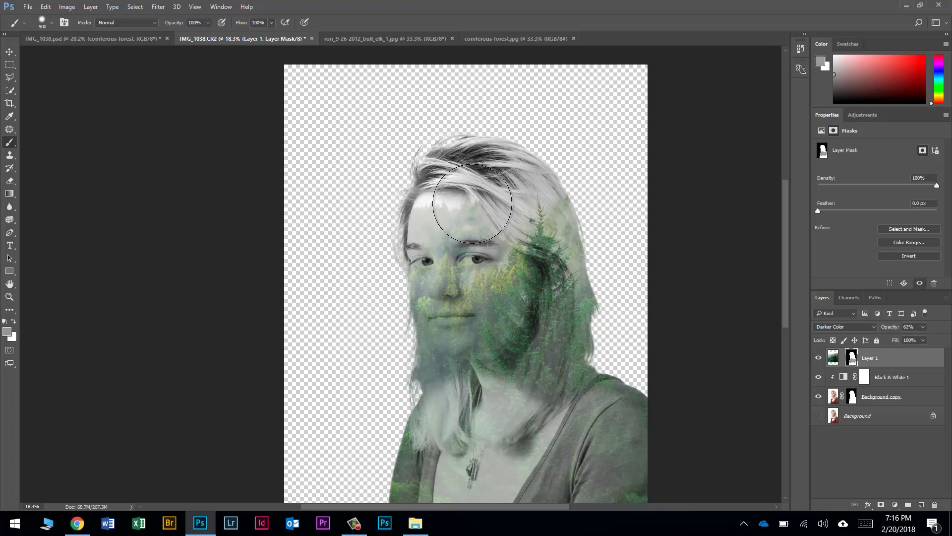
Step: Load a selection from the cutout's layer mask and brush gray over the lower hair and neck within it, enlarging the brush to 1400
{"action": "left_click", "coordinate": [853, 396], "text": "ctrl"}
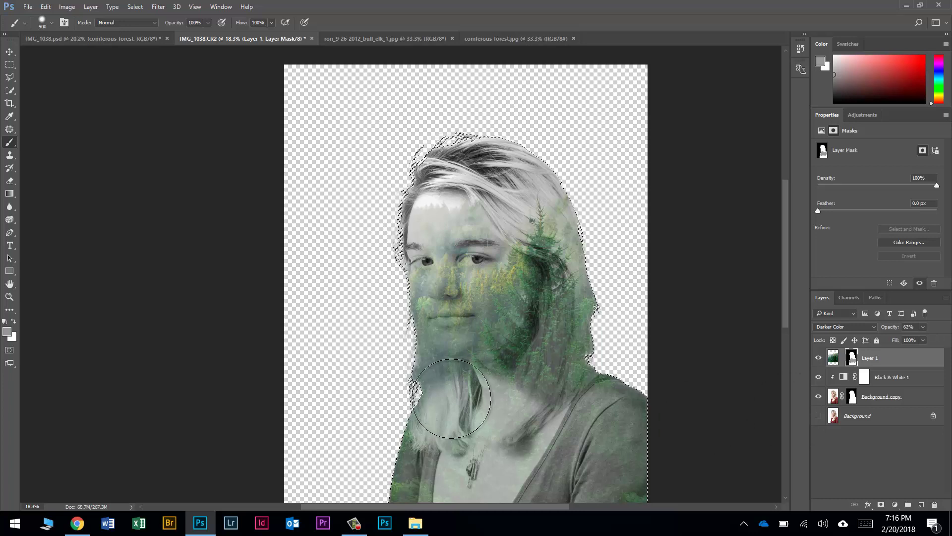
{"action": "mouse_move", "coordinate": [404, 370]}
{"action": "left_mouse_down"}
{"action": "mouse_move", "coordinate": [439, 338]}
{"action": "mouse_move", "coordinate": [466, 394]}
{"action": "mouse_move", "coordinate": [513, 437]}
{"action": "mouse_move", "coordinate": [506, 419]}
{"action": "left_mouse_up"}
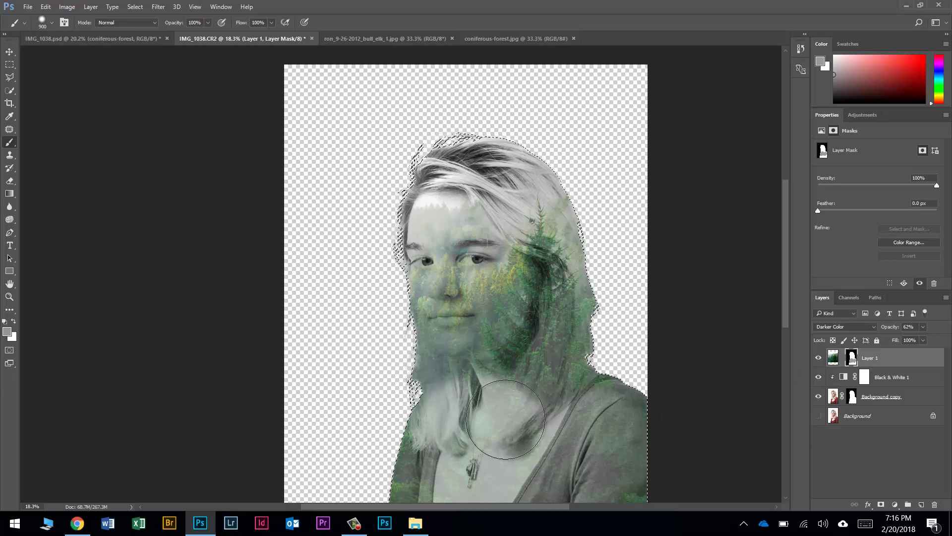
{"action": "key", "text": "bracketright"}
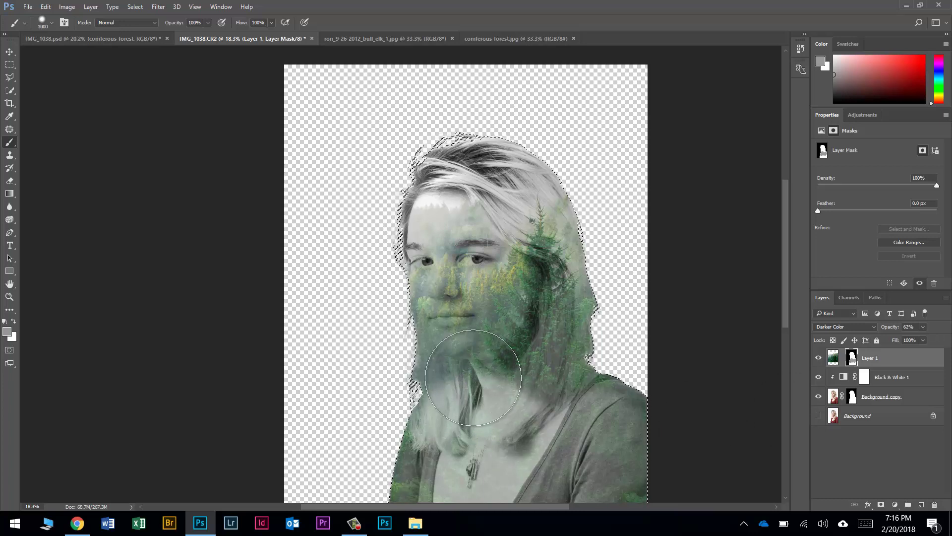
{"action": "key", "text": "bracketright"}
{"action": "key", "text": "bracketright"}
{"action": "key", "text": "bracketright"}
{"action": "key", "text": "bracketright"}
{"action": "left_click_drag", "start_coordinate": [473, 378], "coordinate": [446, 377]}
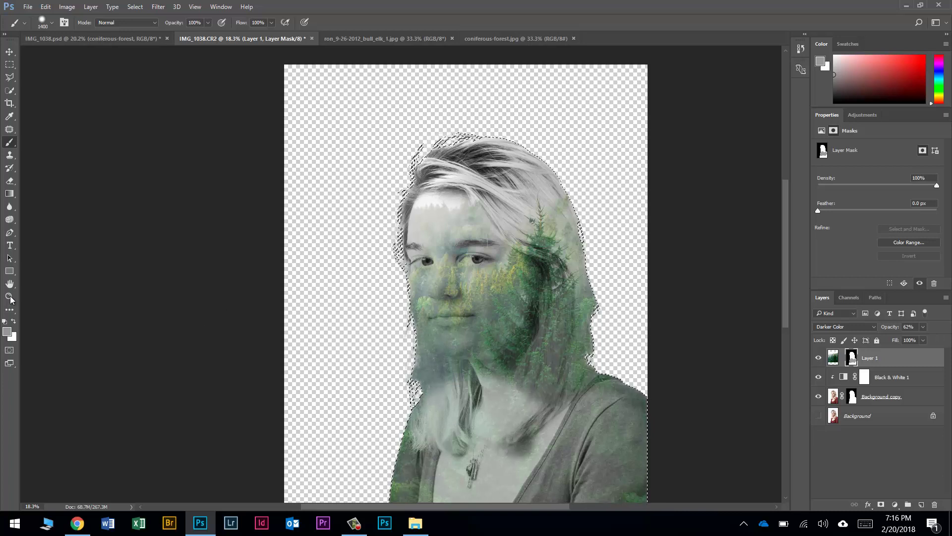
Step: Choose a darker gray and brush it on the forest layer's mask over the face to fade the forest there
{"action": "left_click", "coordinate": [7, 332]}
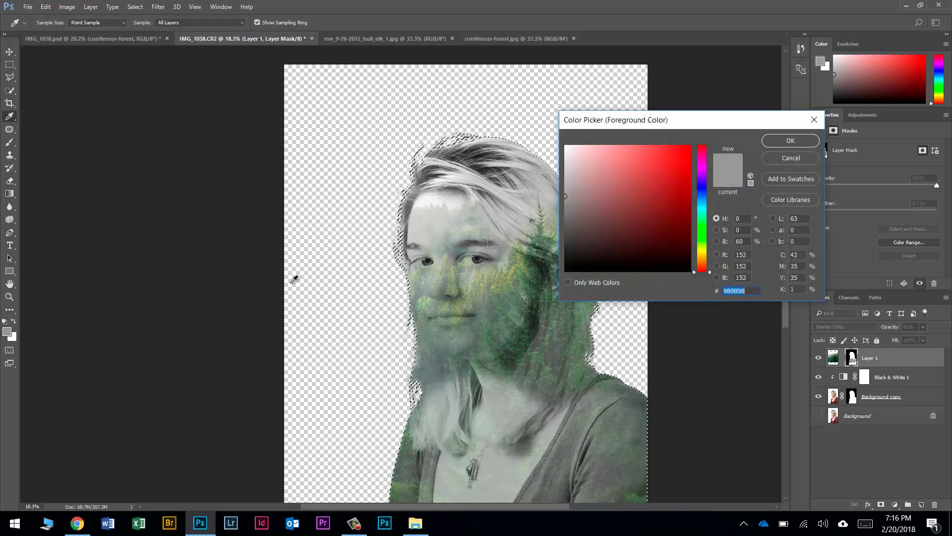
{"action": "left_click", "coordinate": [552, 207]}
{"action": "left_click", "coordinate": [785, 140]}
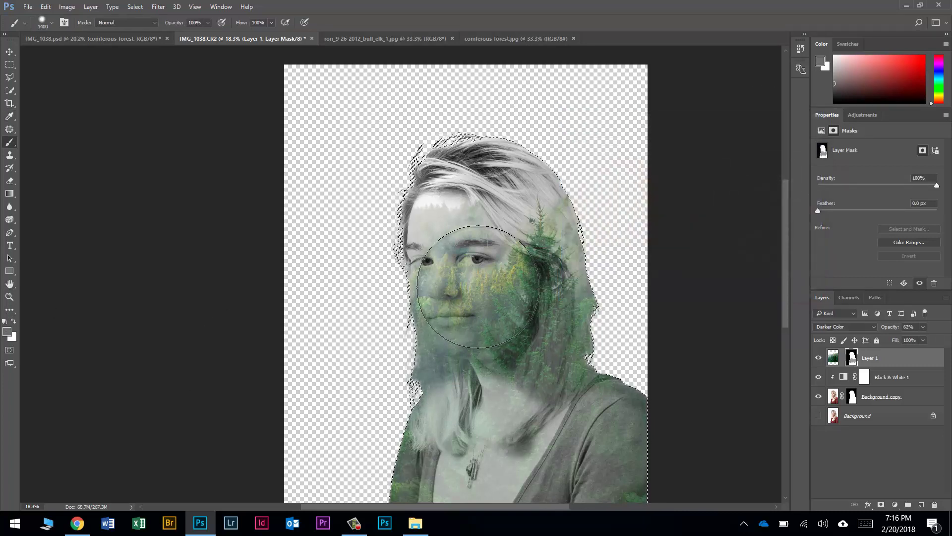
{"action": "mouse_move", "coordinate": [447, 248]}
{"action": "left_mouse_down"}
{"action": "mouse_move", "coordinate": [415, 277]}
{"action": "mouse_move", "coordinate": [404, 340]}
{"action": "mouse_move", "coordinate": [437, 374]}
{"action": "mouse_move", "coordinate": [398, 217]}
{"action": "mouse_move", "coordinate": [362, 299]}
{"action": "left_mouse_up"}
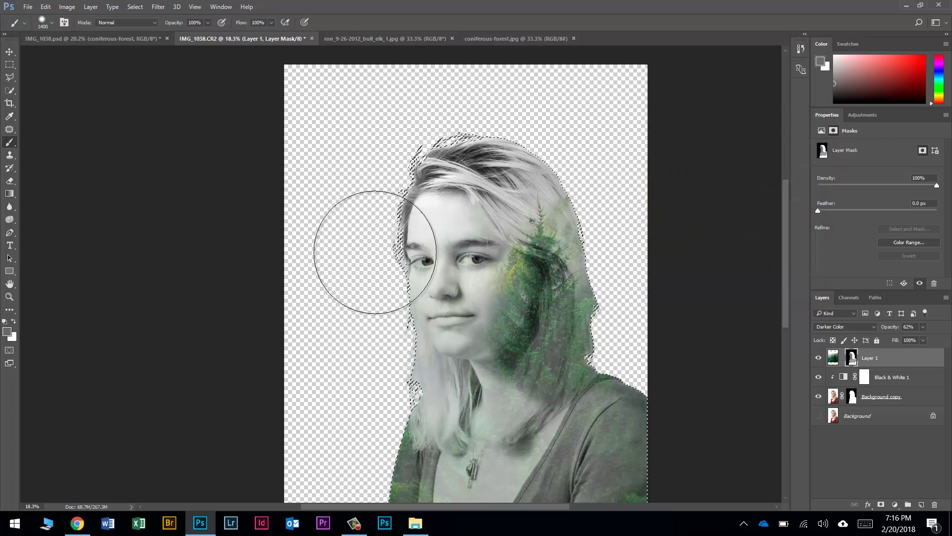
Step: Choose light gray #c4c4c4 and brush it on the forest layer's mask over the face, neck and hair within the selection
{"action": "left_click", "coordinate": [7, 333]}
{"action": "left_click", "coordinate": [547, 175]}
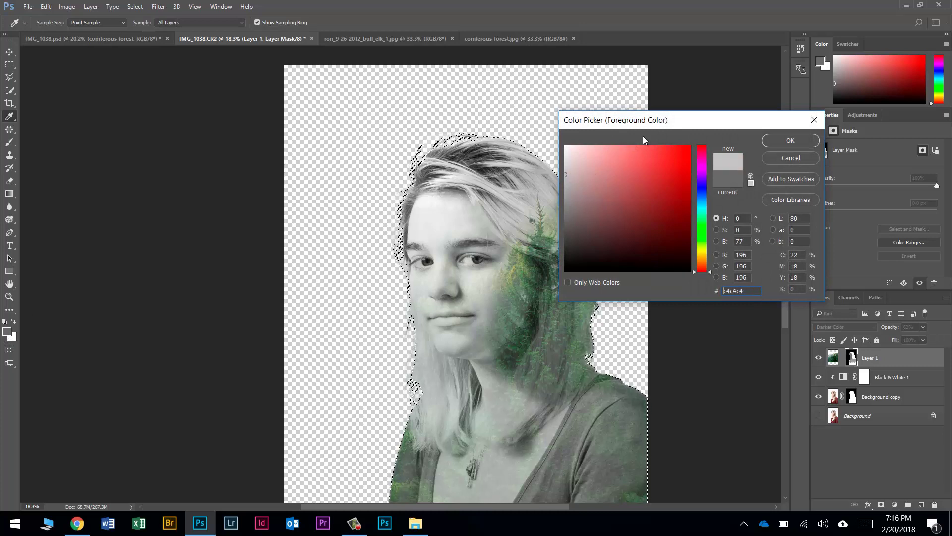
{"action": "left_click", "coordinate": [802, 141]}
{"action": "mouse_move", "coordinate": [403, 255]}
{"action": "left_mouse_down"}
{"action": "mouse_move", "coordinate": [440, 280]}
{"action": "mouse_move", "coordinate": [436, 394]}
{"action": "mouse_move", "coordinate": [449, 440]}
{"action": "mouse_move", "coordinate": [482, 429]}
{"action": "mouse_move", "coordinate": [511, 459]}
{"action": "mouse_move", "coordinate": [572, 473]}
{"action": "mouse_move", "coordinate": [587, 453]}
{"action": "mouse_move", "coordinate": [590, 462]}
{"action": "mouse_move", "coordinate": [605, 456]}
{"action": "mouse_move", "coordinate": [553, 483]}
{"action": "mouse_move", "coordinate": [419, 484]}
{"action": "mouse_move", "coordinate": [420, 473]}
{"action": "mouse_move", "coordinate": [416, 484]}
{"action": "mouse_move", "coordinate": [475, 468]}
{"action": "left_mouse_up"}
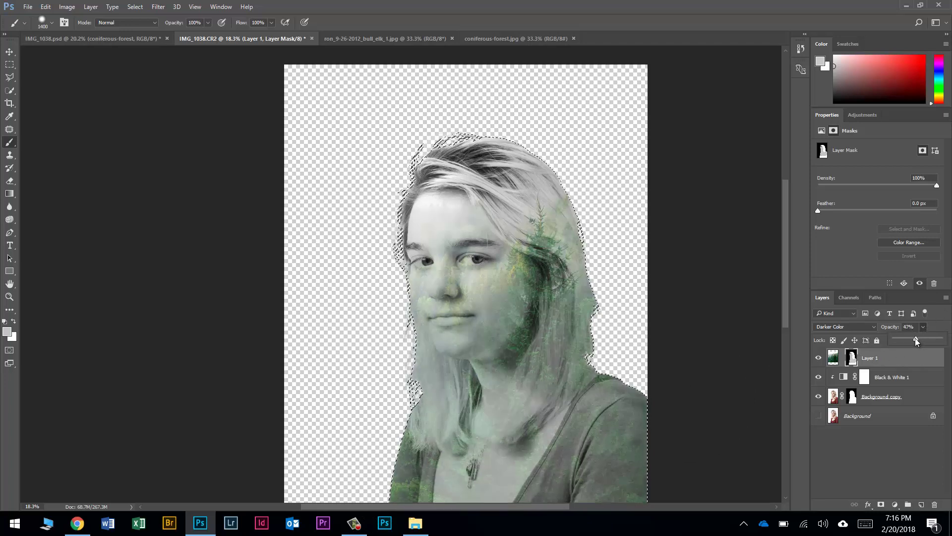
Step: Lower the forest layer's opacity to 40% and clear the silhouette selection
{"action": "left_click_drag", "start_coordinate": [915, 338], "coordinate": [914, 338]}
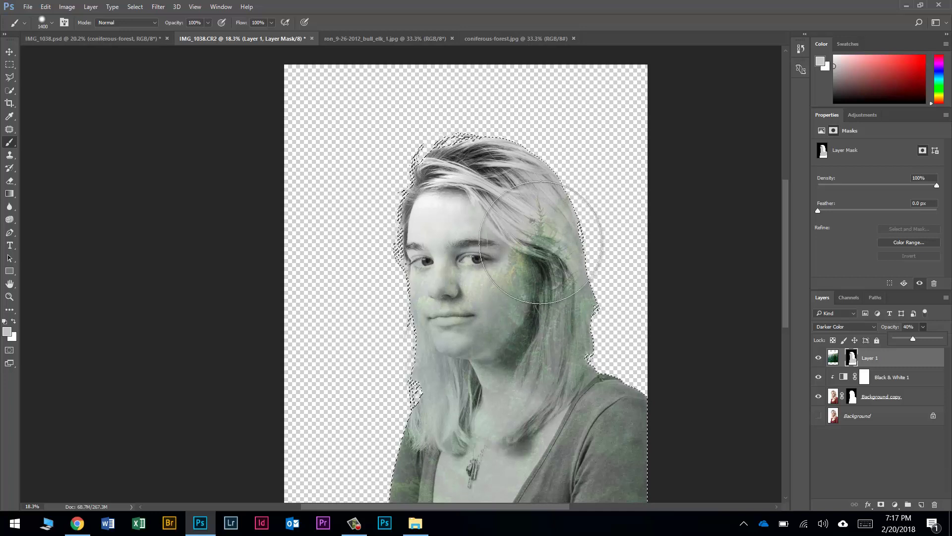
{"action": "key", "text": "ctrl+d"}
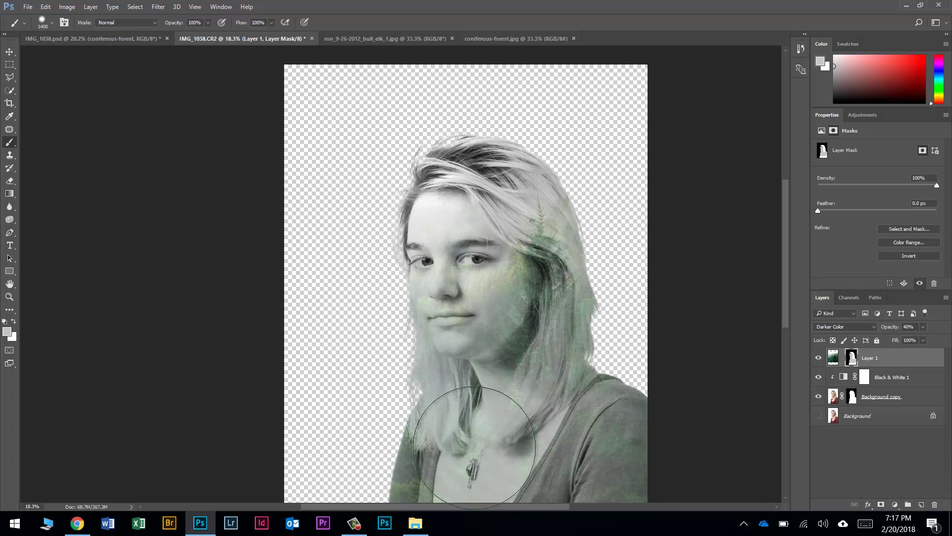
{"action": "mouse_move", "coordinate": [420, 269]}
{"action": "left_mouse_down"}
{"action": "mouse_move", "coordinate": [441, 284]}
{"action": "mouse_move", "coordinate": [441, 274]}
{"action": "mouse_move", "coordinate": [429, 303]}
{"action": "mouse_move", "coordinate": [440, 385]}
{"action": "mouse_move", "coordinate": [443, 301]}
{"action": "mouse_move", "coordinate": [456, 350]}
{"action": "mouse_move", "coordinate": [476, 283]}
{"action": "mouse_move", "coordinate": [458, 308]}
{"action": "left_mouse_up"}
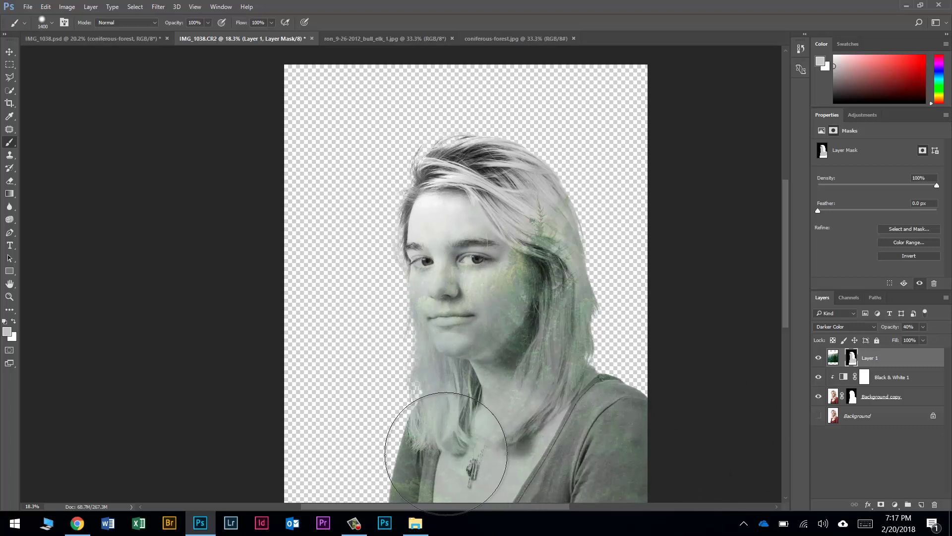
Step: Copy the bull elk photo into the portrait document as a new top layer, accepting the color profile conversion
{"action": "scroll", "coordinate": [470, 449], "scroll_direction": "down", "scroll_amount": 2}
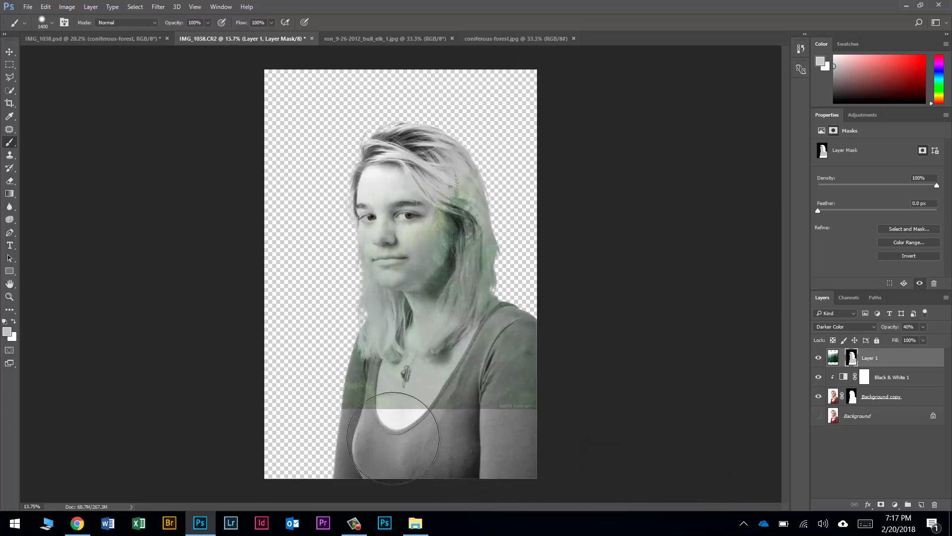
{"action": "scroll", "coordinate": [438, 401], "scroll_direction": "up", "scroll_amount": 2}
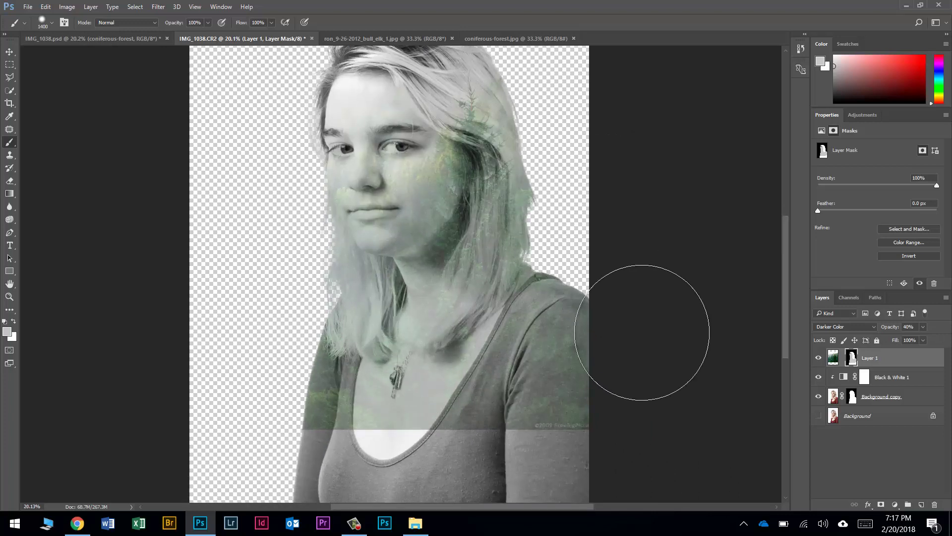
{"action": "left_click_drag", "start_coordinate": [785, 304], "coordinate": [779, 262]}
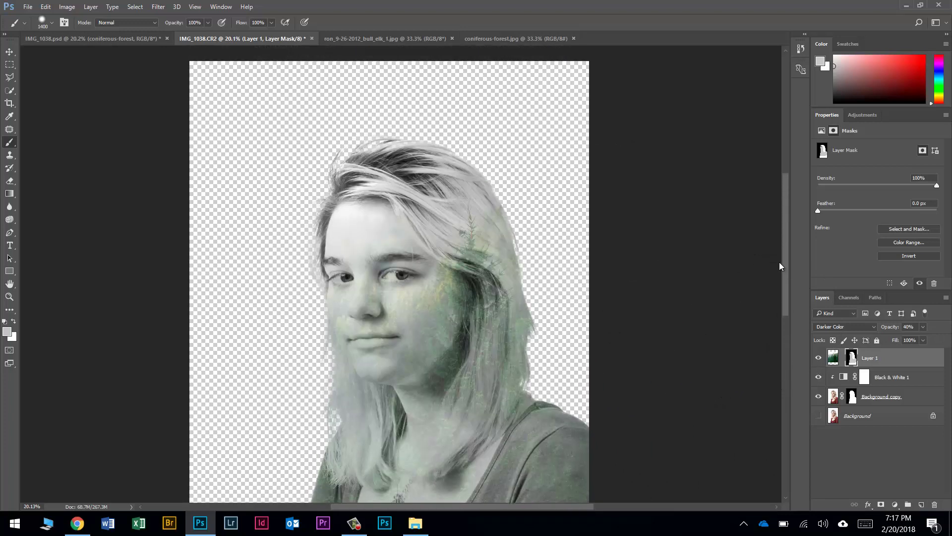
{"action": "left_click", "coordinate": [379, 33]}
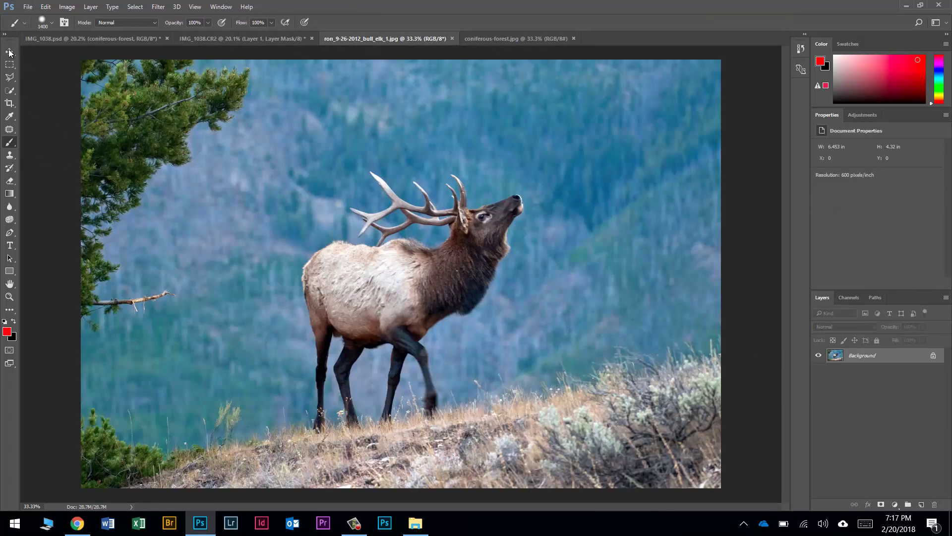
{"action": "left_click", "coordinate": [10, 52]}
{"action": "left_click_drag", "start_coordinate": [395, 313], "coordinate": [333, 171]}
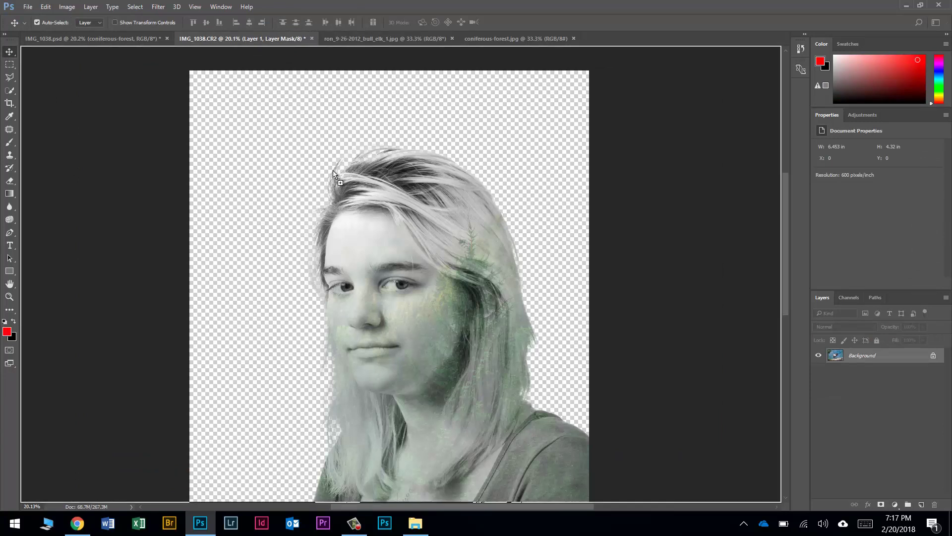
{"action": "left_click_drag", "start_coordinate": [431, 355], "coordinate": [431, 355]}
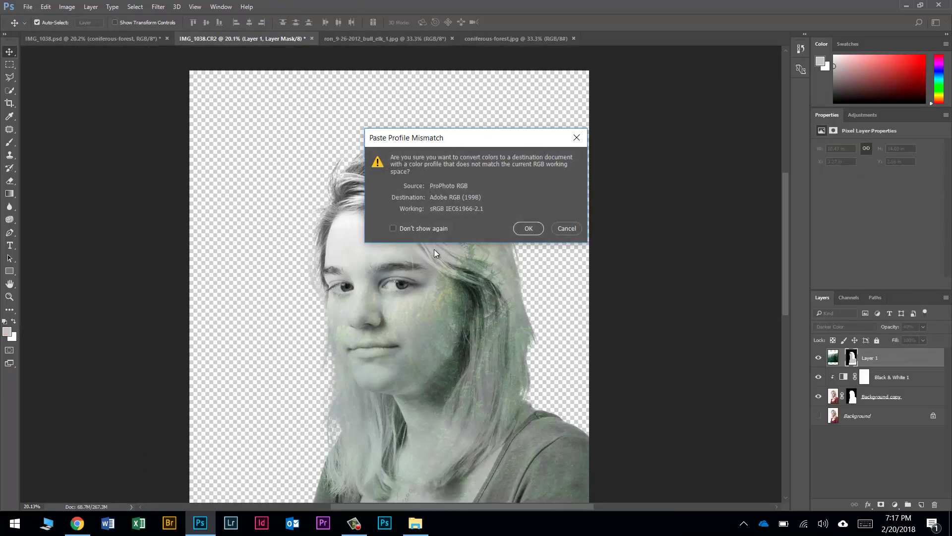
{"action": "left_click", "coordinate": [537, 228]}
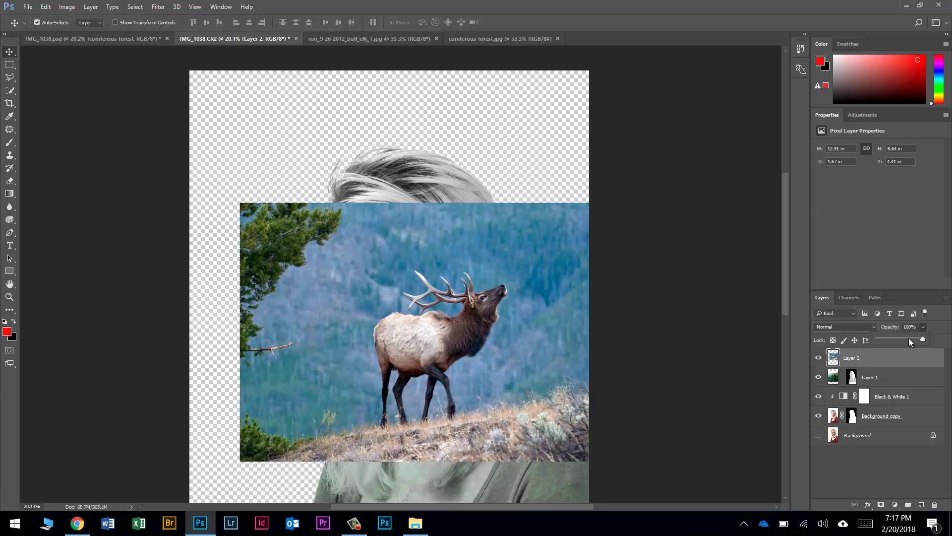
Step: Lower the elk layer's opacity to 47% and scale it proportionally to about 150%, placing the elk over the lower face, neck and chest
{"action": "left_click_drag", "start_coordinate": [909, 338], "coordinate": [898, 341]}
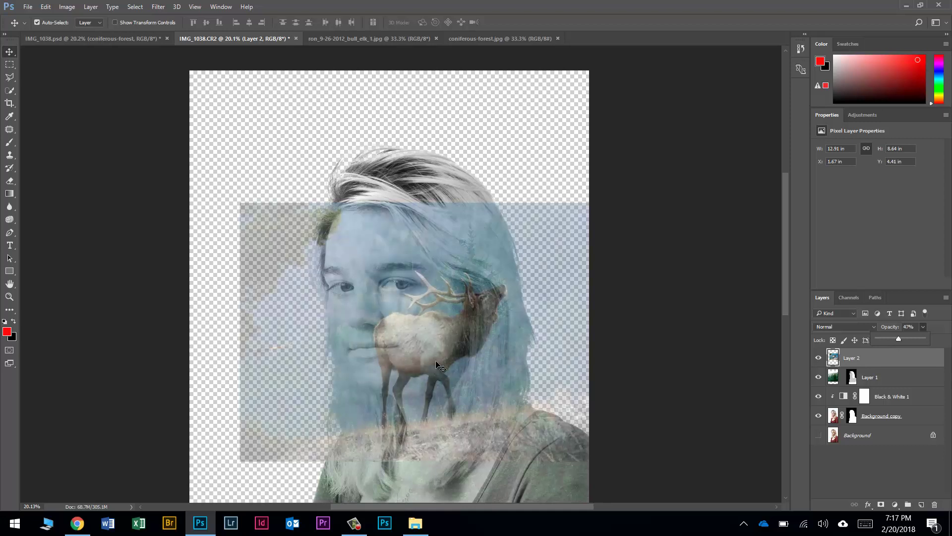
{"action": "left_click_drag", "start_coordinate": [423, 353], "coordinate": [395, 350]}
{"action": "key", "text": "ctrl+t"}
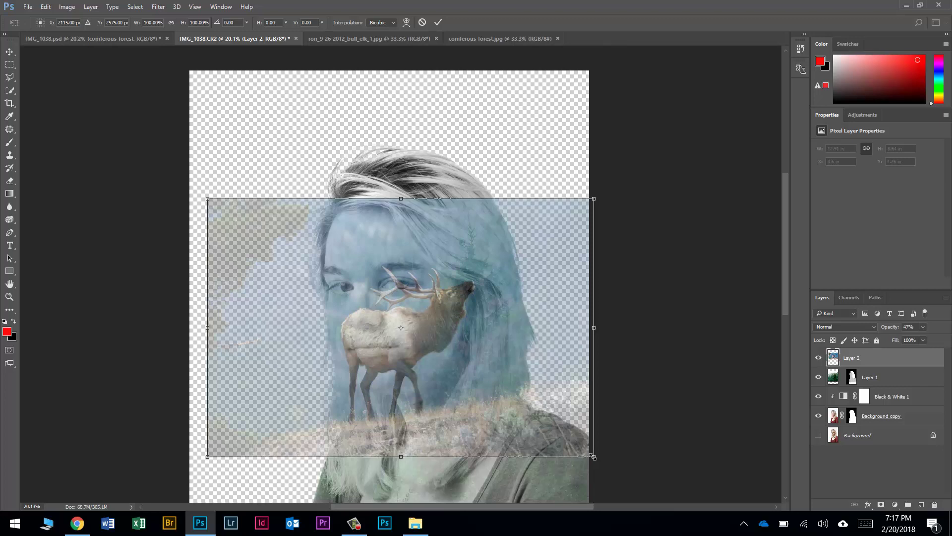
{"action": "left_click_drag", "start_coordinate": [590, 452], "coordinate": [682, 510]}
{"action": "key", "text": "ctrl+0"}
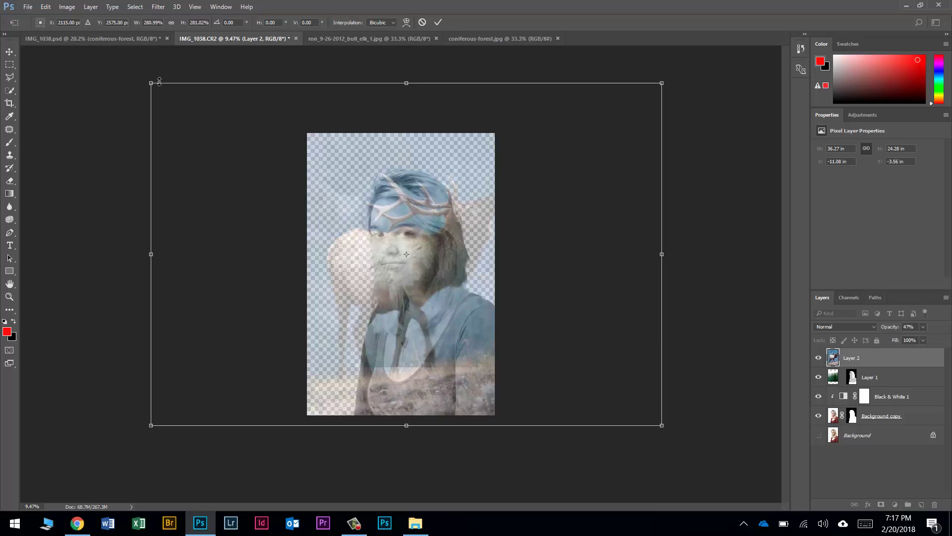
{"action": "left_click_drag", "start_coordinate": [150, 83], "coordinate": [228, 144]}
{"action": "left_click_drag", "start_coordinate": [424, 286], "coordinate": [429, 325]}
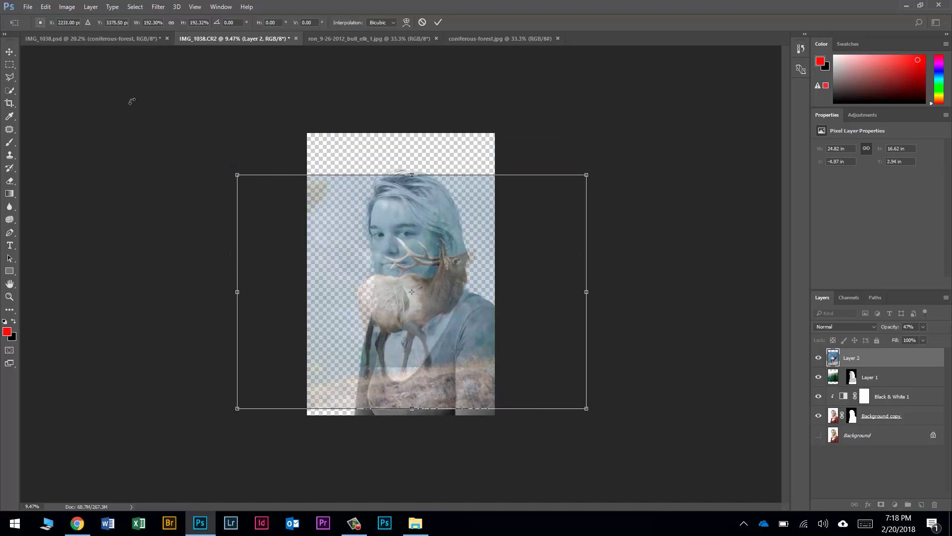
{"action": "left_click_drag", "start_coordinate": [238, 176], "coordinate": [267, 195]}
{"action": "mouse_move", "coordinate": [398, 312]}
{"action": "left_mouse_down"}
{"action": "mouse_move", "coordinate": [421, 299]}
{"action": "mouse_move", "coordinate": [407, 299]}
{"action": "left_mouse_up"}
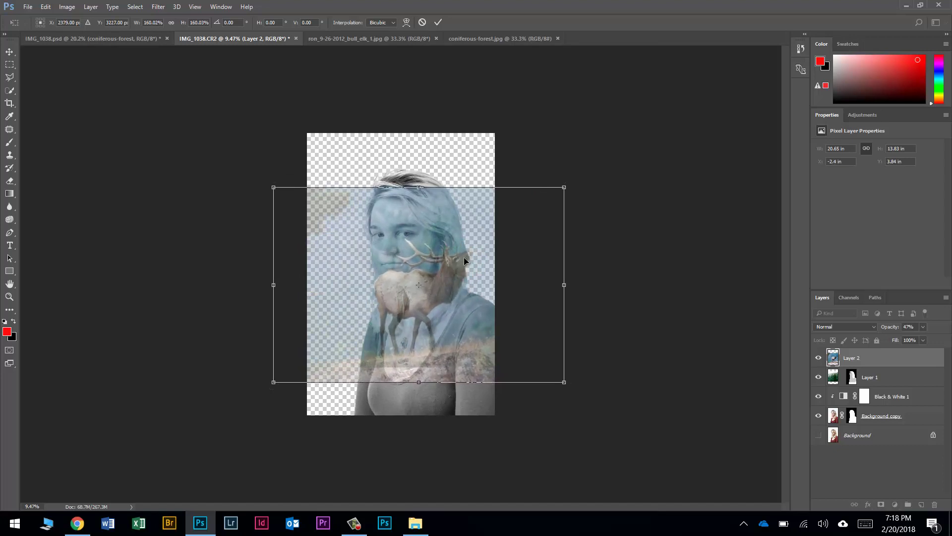
{"action": "left_click_drag", "start_coordinate": [263, 190], "coordinate": [273, 196]}
{"action": "left_click_drag", "start_coordinate": [403, 296], "coordinate": [405, 291]}
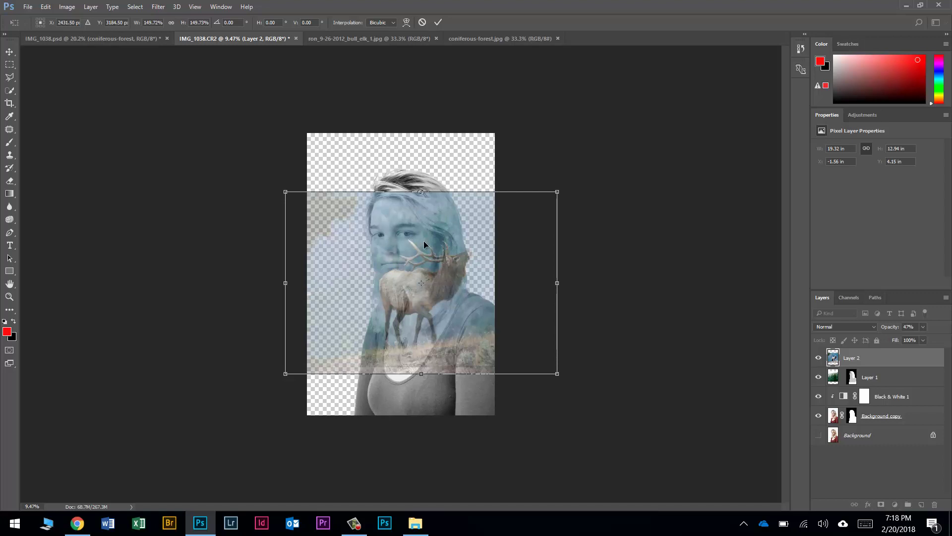
{"action": "key", "text": "Return"}
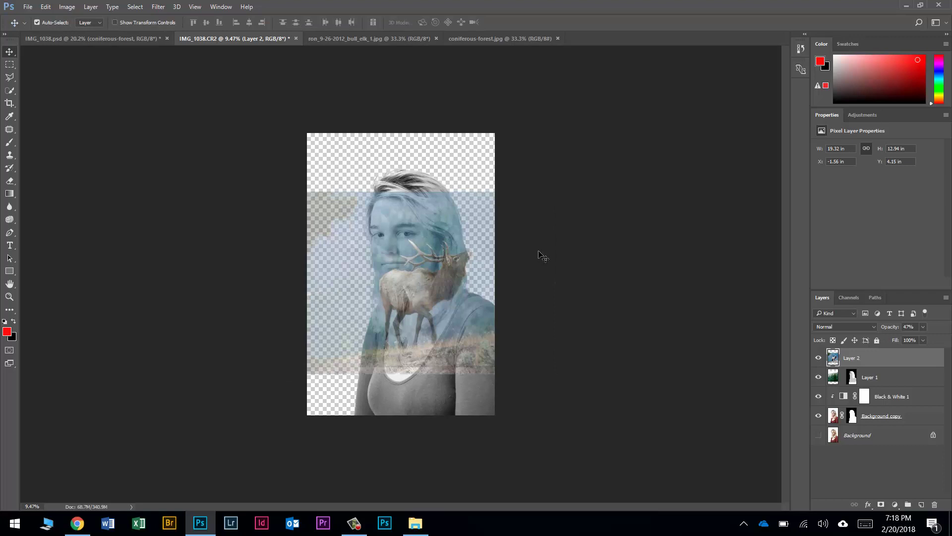
Step: Load a selection from the cutout's layer mask and use it to mask the elk layer to the silhouette
{"action": "scroll", "coordinate": [543, 256], "scroll_direction": "up", "scroll_amount": 5}
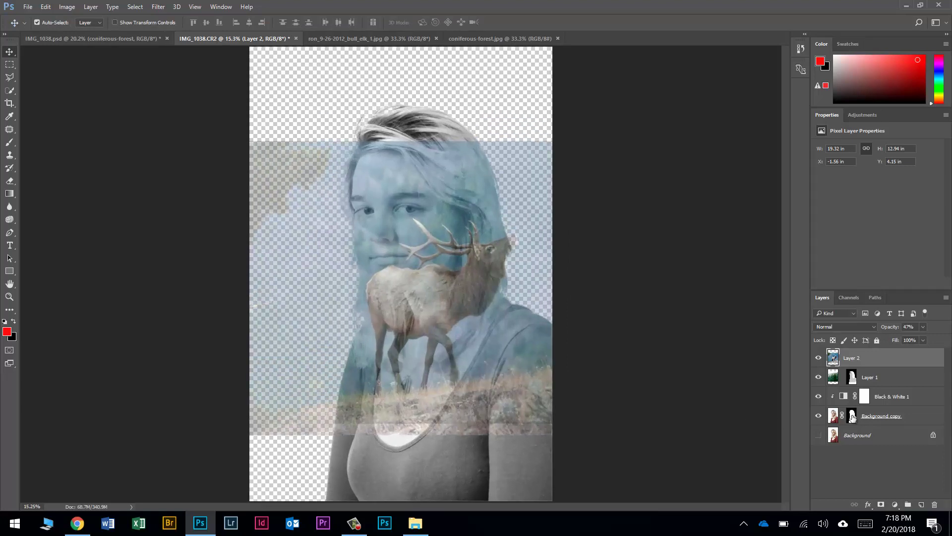
{"action": "left_click", "coordinate": [852, 417], "text": "ctrl"}
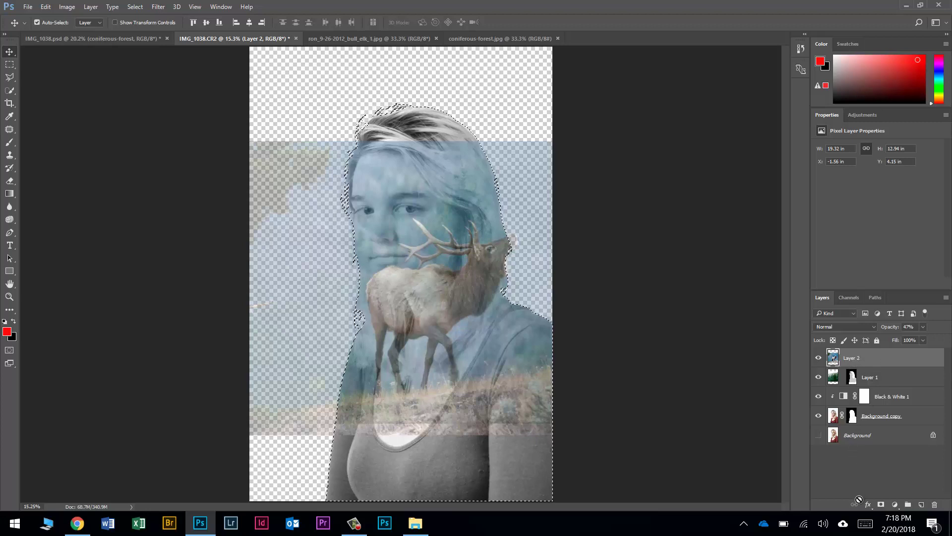
{"action": "left_click", "coordinate": [881, 505]}
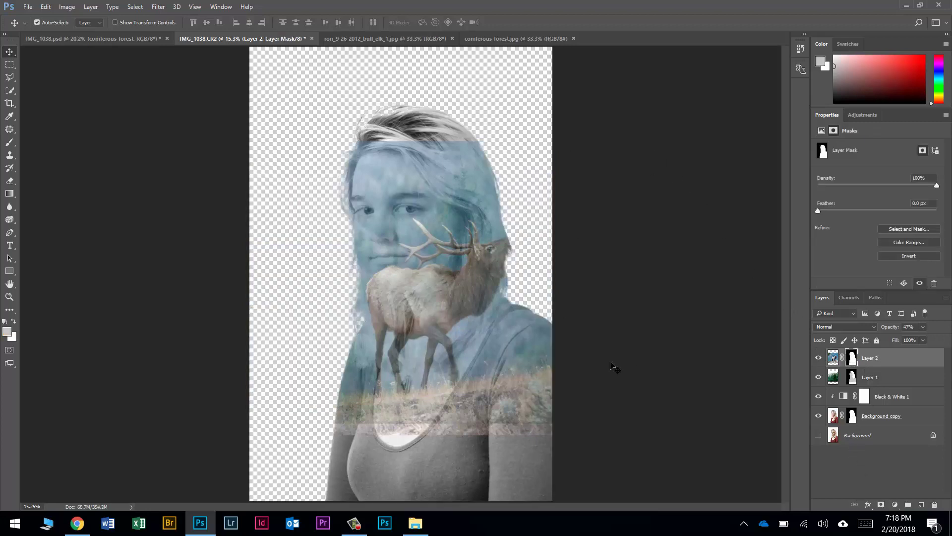
Step: Try blend modes on the elk layer from Darken through Screen, Lighter Color and Overlay to Soft Light
{"action": "left_click", "coordinate": [856, 327]}
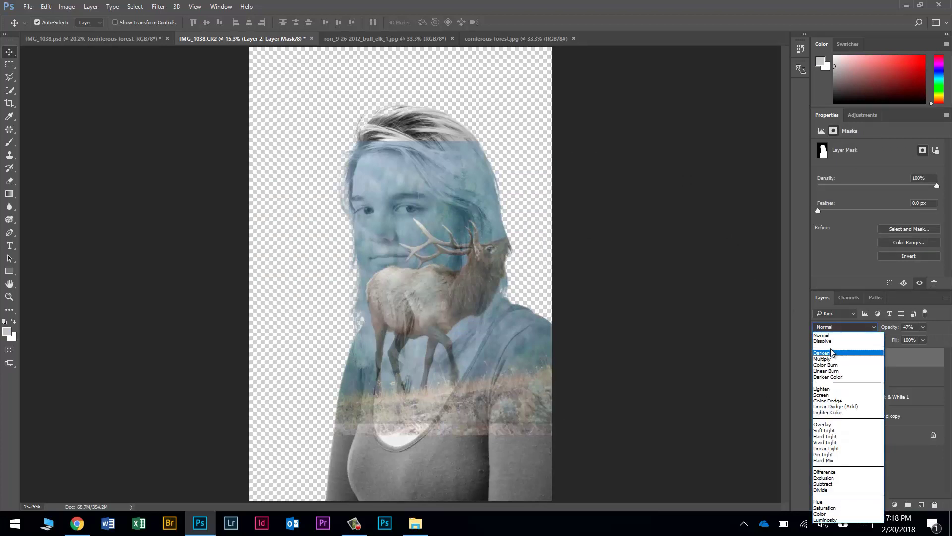
{"action": "left_click", "coordinate": [831, 353]}
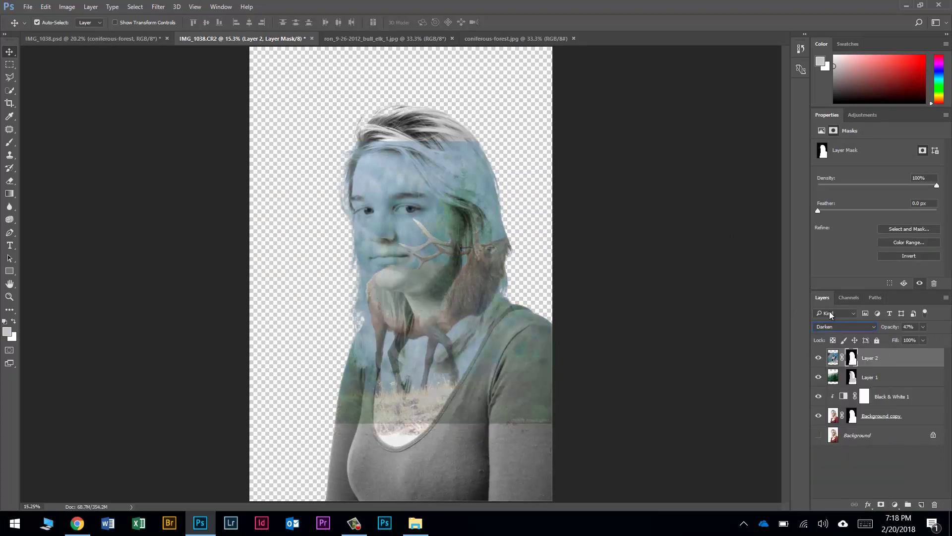
{"action": "key", "text": "Down"}
{"action": "key", "text": "Down"}
{"action": "key", "text": "Down"}
{"action": "key", "text": "Down"}
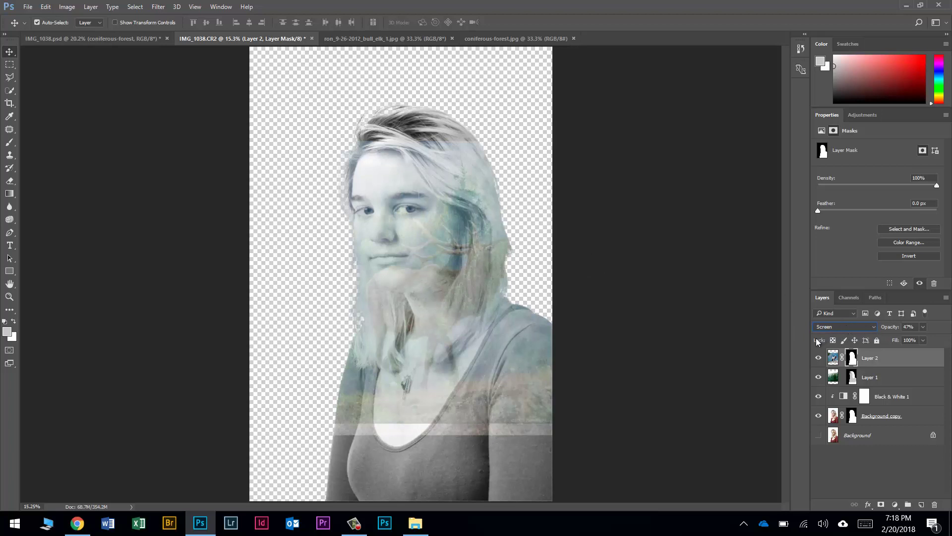
{"action": "key", "text": "Down"}
{"action": "key", "text": "Down"}
{"action": "key", "text": "Down"}
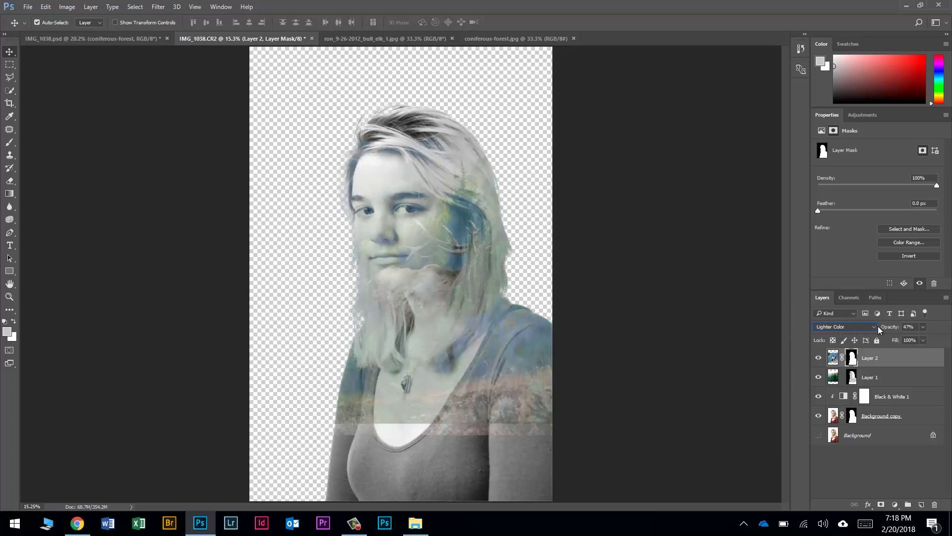
{"action": "key", "text": "Down"}
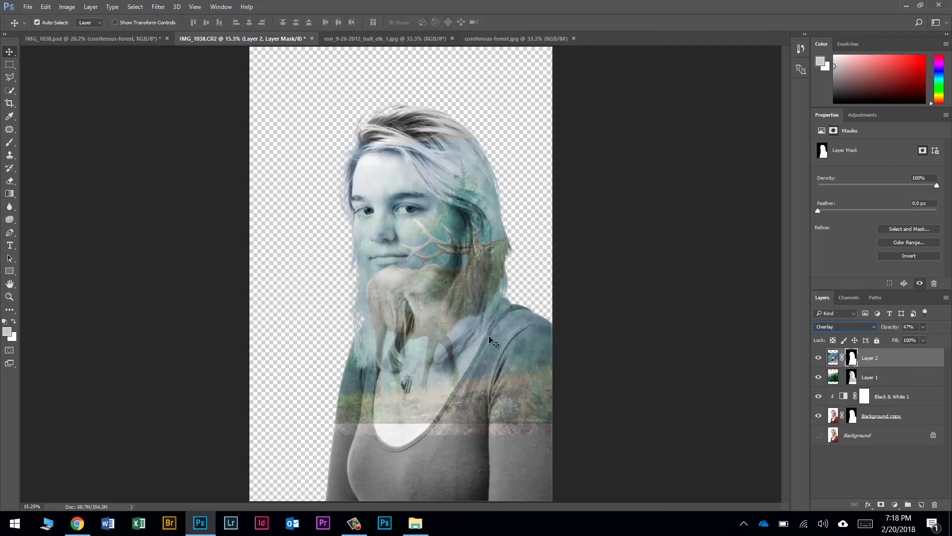
{"action": "key", "text": "Down"}
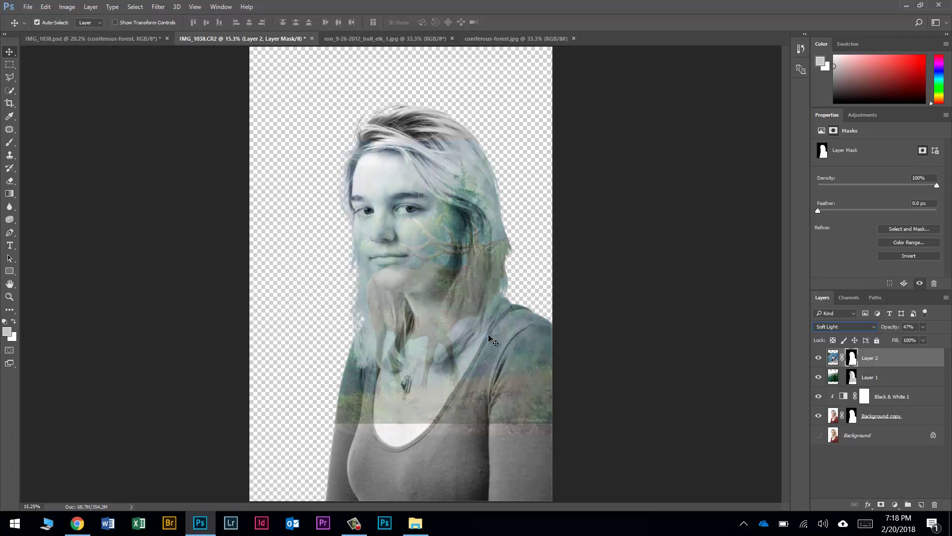
Step: Try the elk layer in Hard Light, Linear Light, Pin Light, Hard Mix, Subtract and Saturation, and settle on the Screen blend mode
{"action": "left_click", "coordinate": [840, 329]}
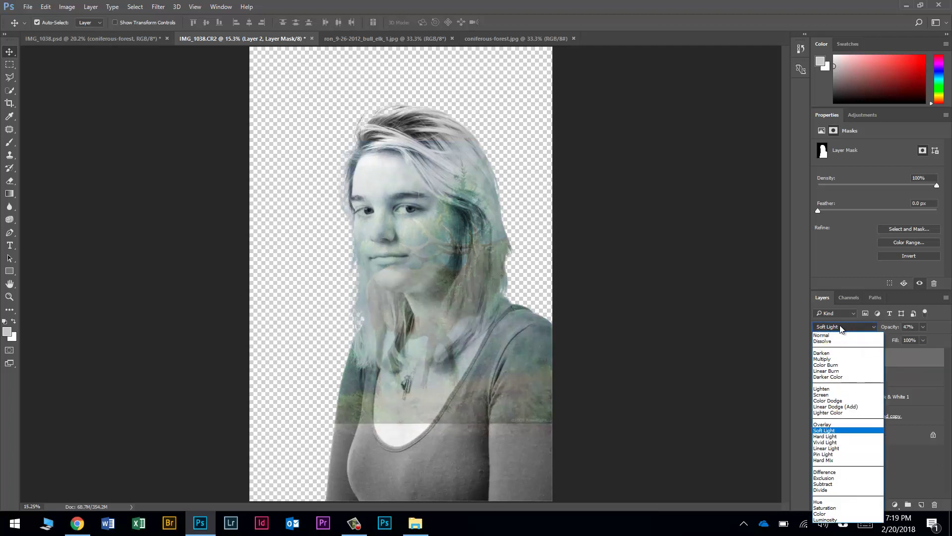
{"action": "left_click", "coordinate": [845, 331]}
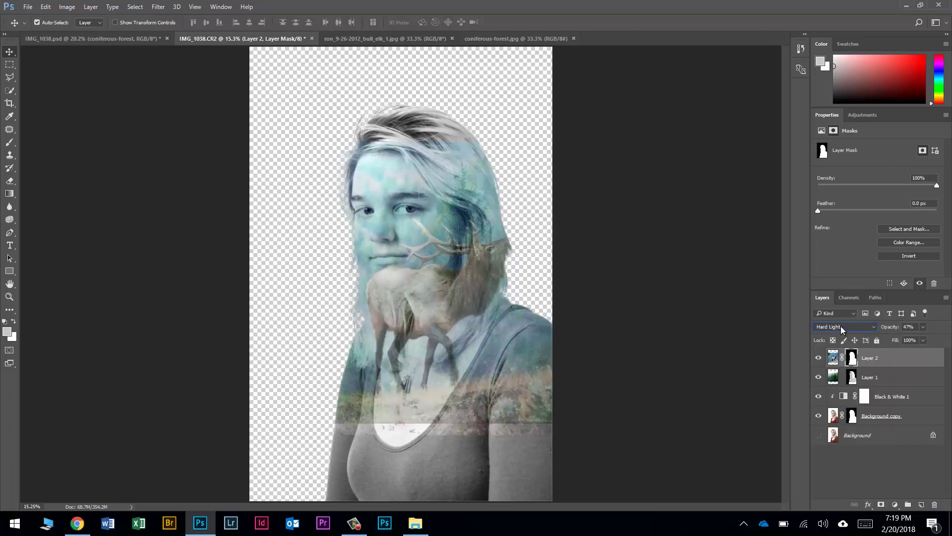
{"action": "scroll", "coordinate": [841, 327], "scroll_direction": "down", "scroll_amount": 1}
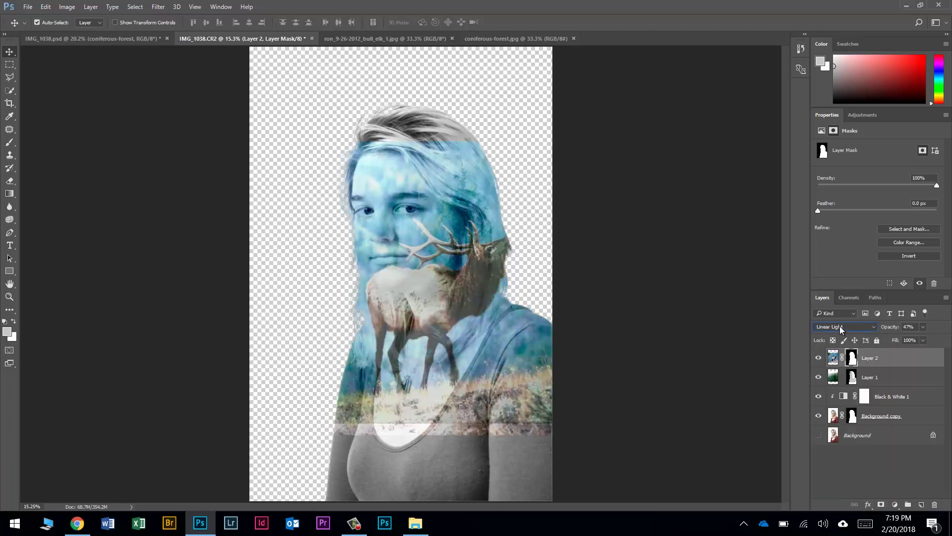
{"action": "scroll", "coordinate": [842, 329], "scroll_direction": "down", "scroll_amount": 1}
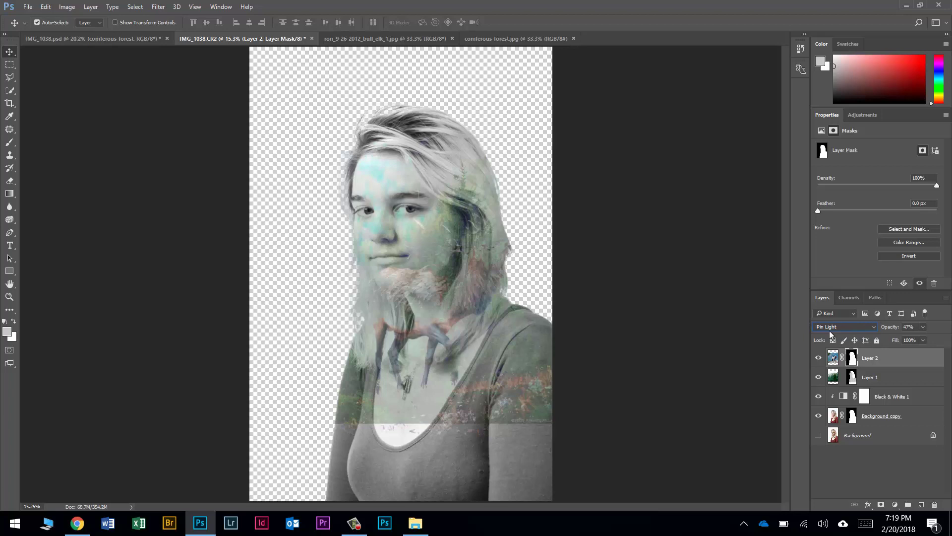
{"action": "scroll", "coordinate": [838, 325], "scroll_direction": "down", "scroll_amount": 1}
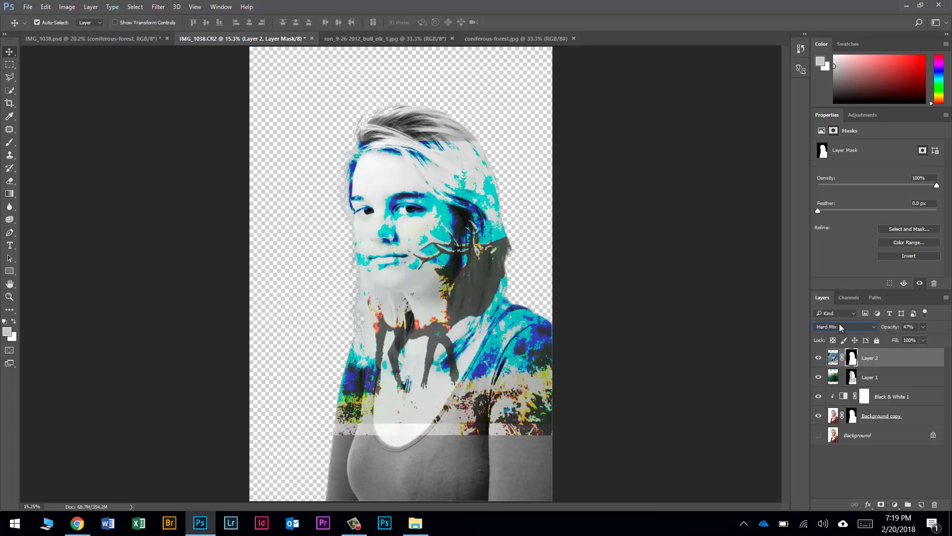
{"action": "left_click", "coordinate": [840, 326]}
{"action": "left_click", "coordinate": [833, 326]}
{"action": "scroll", "coordinate": [832, 326], "scroll_direction": "down", "scroll_amount": 1}
{"action": "scroll", "coordinate": [832, 327], "scroll_direction": "down", "scroll_amount": 1}
{"action": "scroll", "coordinate": [832, 327], "scroll_direction": "down", "scroll_amount": 1}
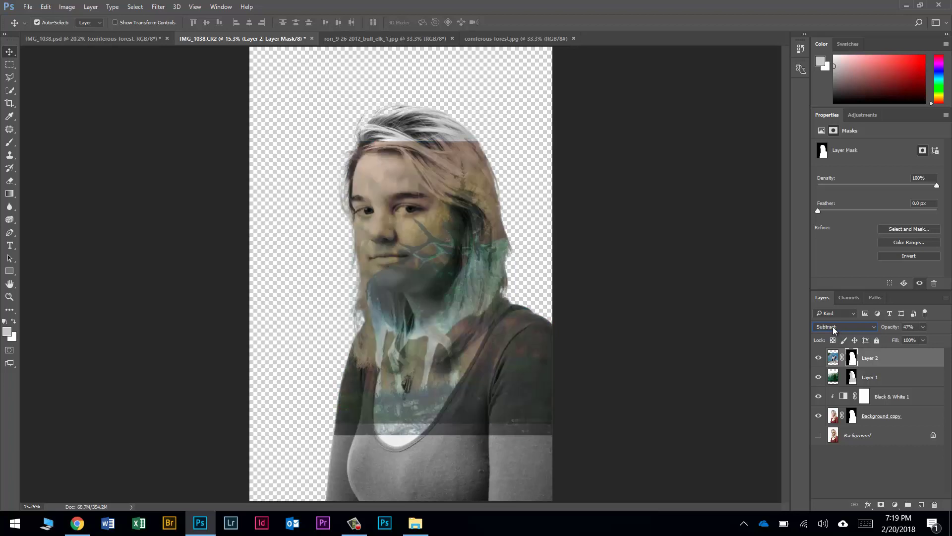
{"action": "scroll", "coordinate": [832, 326], "scroll_direction": "down", "scroll_amount": 1}
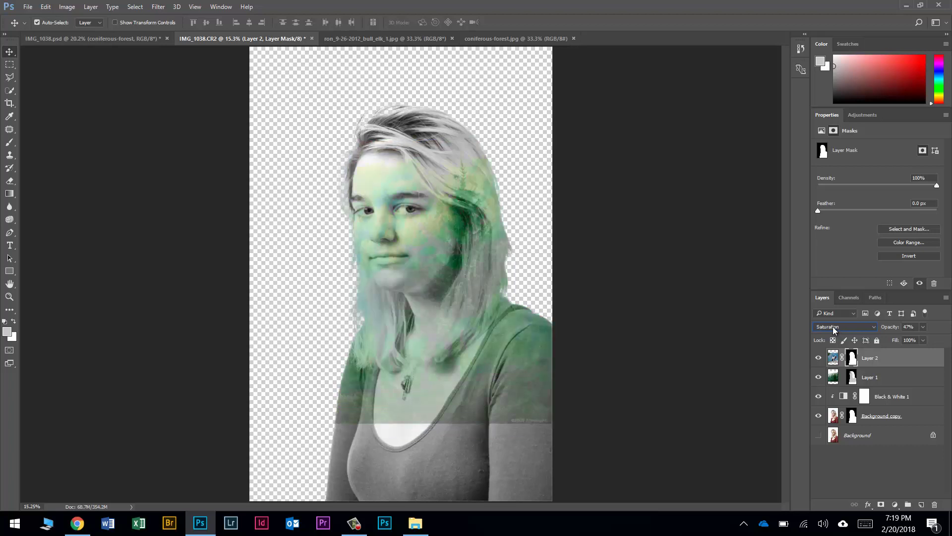
{"action": "key", "text": "shift+alt+s"}
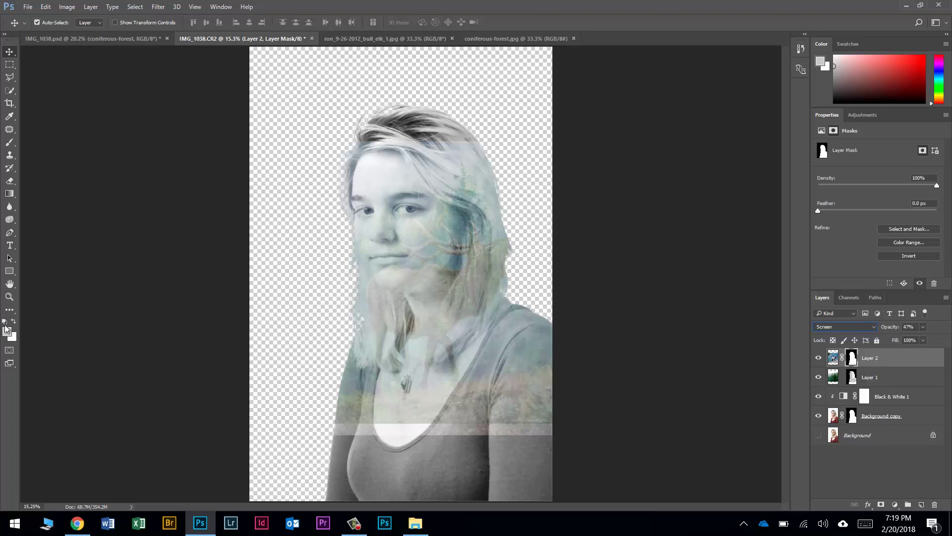
Step: Try brushing light gray on the elk layer's mask outside the silhouette beside the face and shoulder, and undo the strokes
{"action": "left_click", "coordinate": [9, 145]}
{"action": "mouse_move", "coordinate": [293, 415]}
{"action": "left_mouse_down"}
{"action": "mouse_move", "coordinate": [315, 437]}
{"action": "mouse_move", "coordinate": [346, 436]}
{"action": "left_mouse_up"}
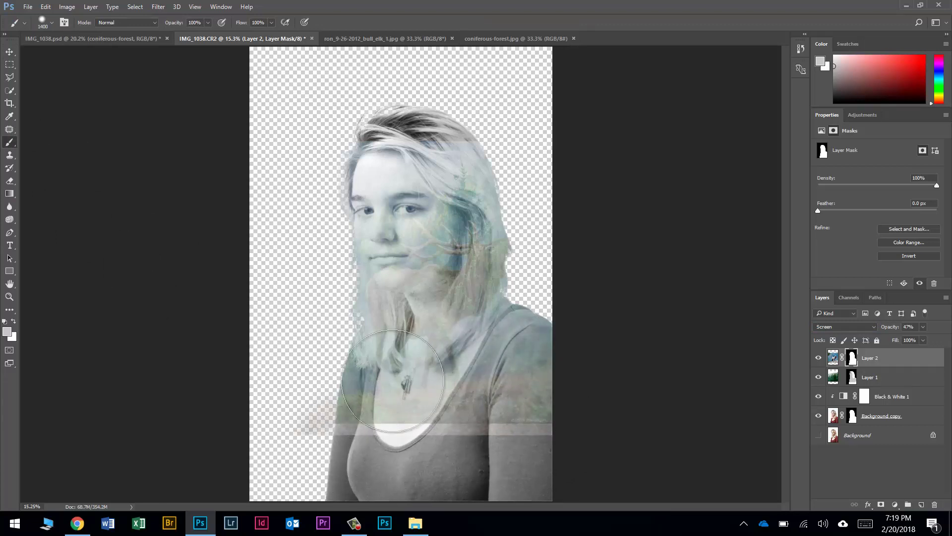
{"action": "mouse_move", "coordinate": [392, 379]}
{"action": "left_mouse_down"}
{"action": "mouse_move", "coordinate": [319, 276]}
{"action": "mouse_move", "coordinate": [304, 297]}
{"action": "mouse_move", "coordinate": [311, 301]}
{"action": "left_mouse_up"}
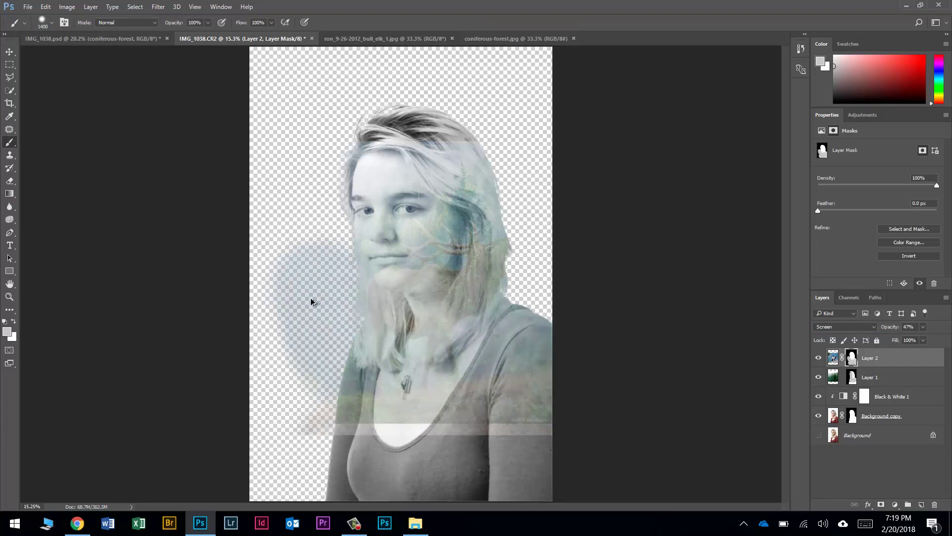
{"action": "key", "text": "ctrl+alt+z"}
{"action": "key", "text": "ctrl+alt+z"}
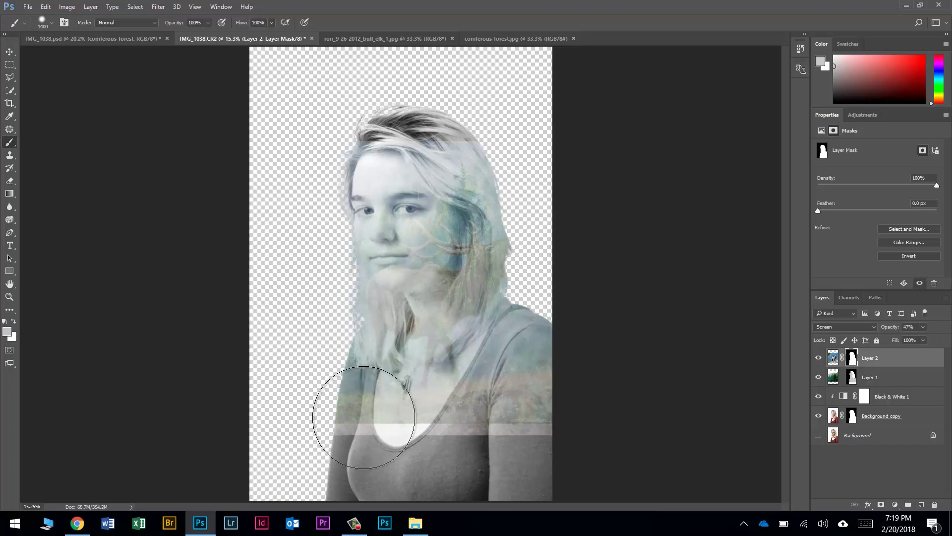
{"action": "mouse_move", "coordinate": [334, 314]}
{"action": "left_mouse_down"}
{"action": "mouse_move", "coordinate": [331, 242]}
{"action": "mouse_move", "coordinate": [311, 294]}
{"action": "mouse_move", "coordinate": [307, 237]}
{"action": "mouse_move", "coordinate": [217, 333]}
{"action": "mouse_move", "coordinate": [274, 235]}
{"action": "left_mouse_up"}
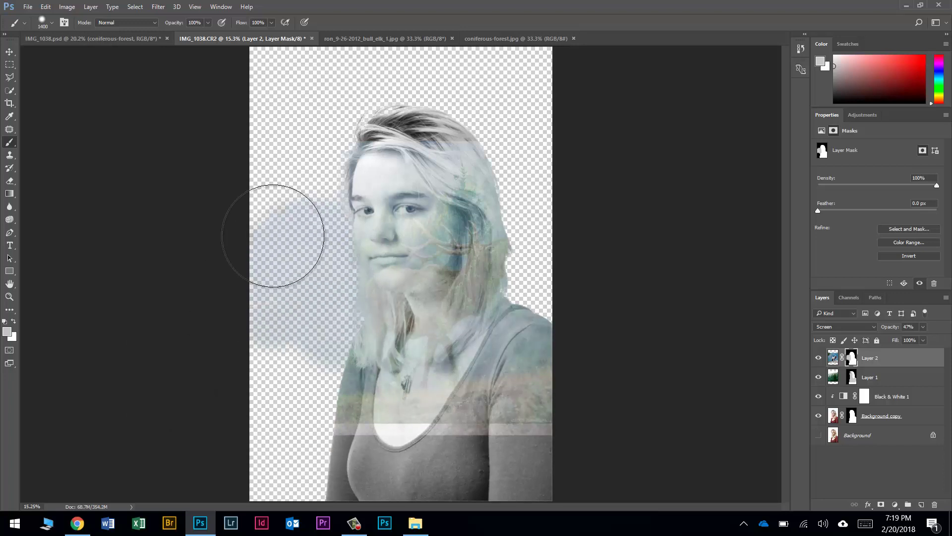
{"action": "key", "text": "ctrl+alt+z"}
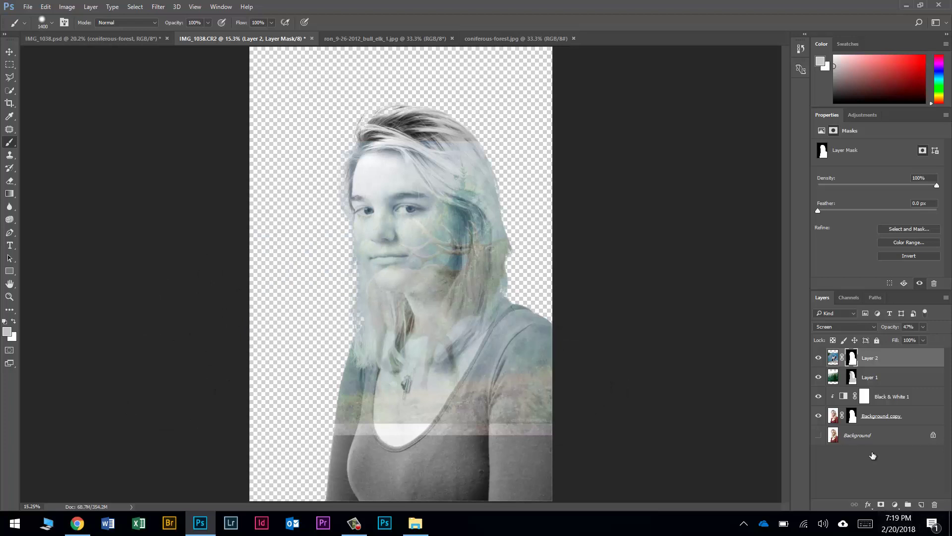
Step: Within a selection loaded from the cutout's mask, fade the elk layer's hard upper edge by painting its mask with a softer black brush, and deselect
{"action": "left_click", "coordinate": [853, 417], "text": "ctrl"}
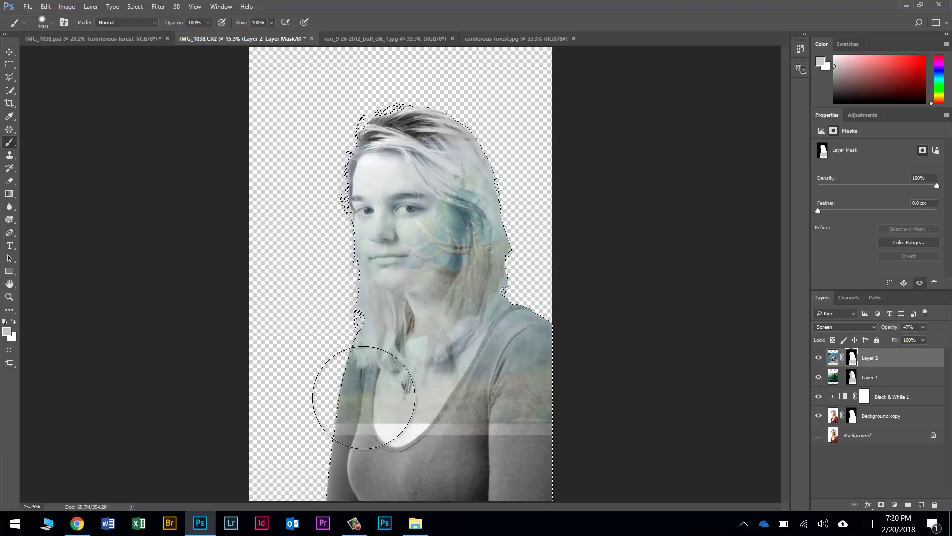
{"action": "mouse_move", "coordinate": [449, 119]}
{"action": "left_mouse_down"}
{"action": "mouse_move", "coordinate": [428, 124]}
{"action": "mouse_move", "coordinate": [481, 123]}
{"action": "mouse_move", "coordinate": [446, 138]}
{"action": "mouse_move", "coordinate": [497, 138]}
{"action": "mouse_move", "coordinate": [459, 140]}
{"action": "left_mouse_up"}
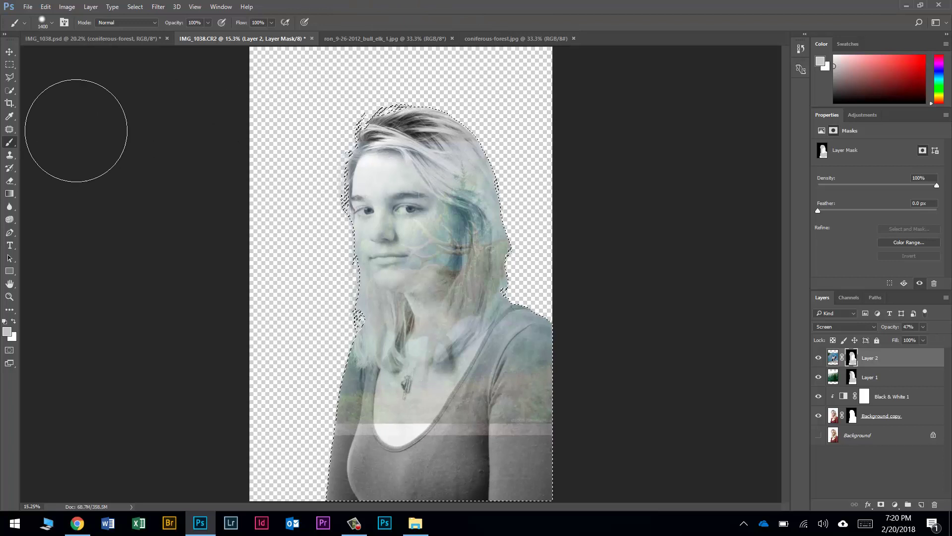
{"action": "key", "text": "d"}
{"action": "key", "text": "x"}
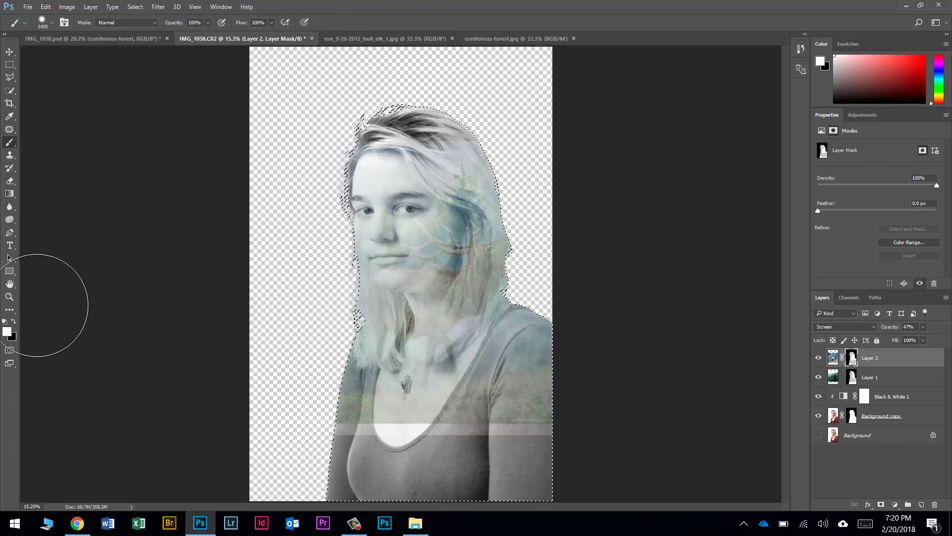
{"action": "key", "text": "x"}
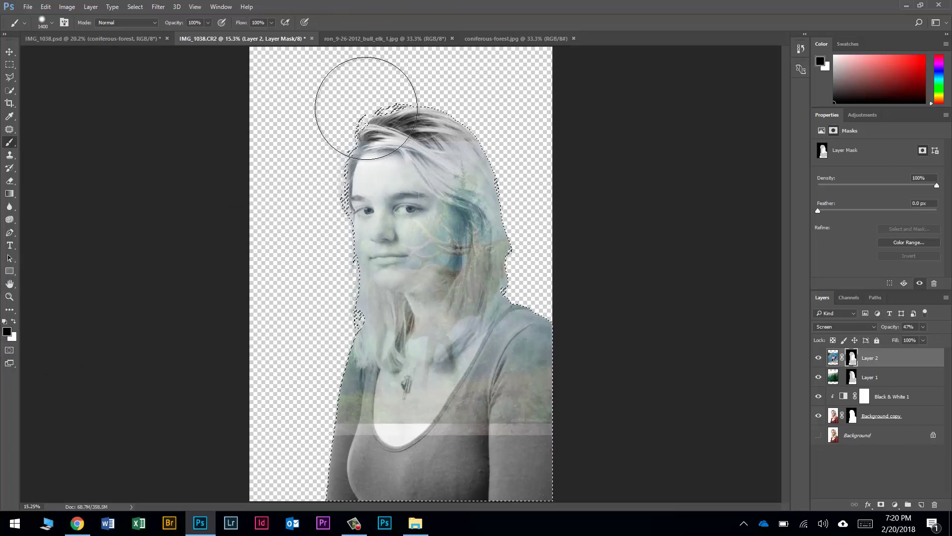
{"action": "right_click", "coordinate": [402, 122]}
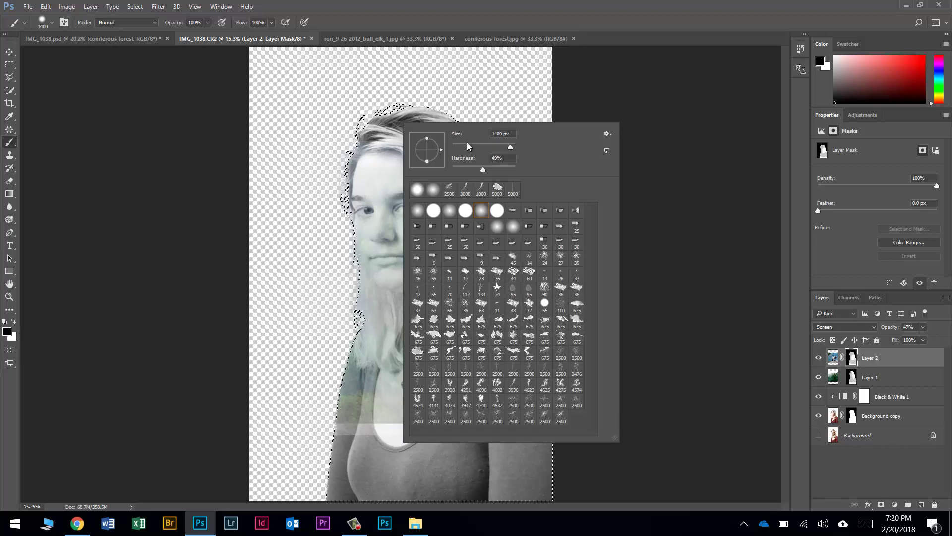
{"action": "left_click_drag", "start_coordinate": [479, 166], "coordinate": [415, 171]}
{"action": "key", "text": "Return"}
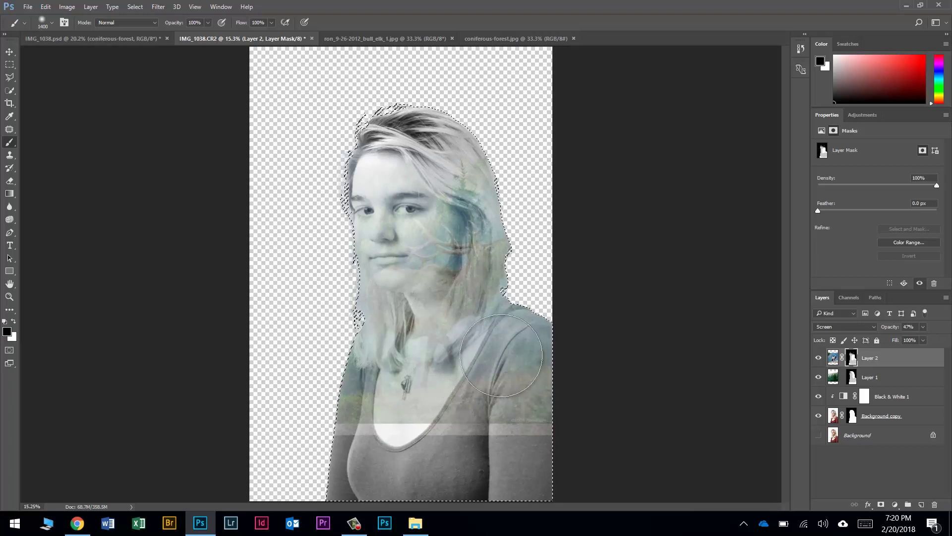
{"action": "key", "text": "ctrl+d"}
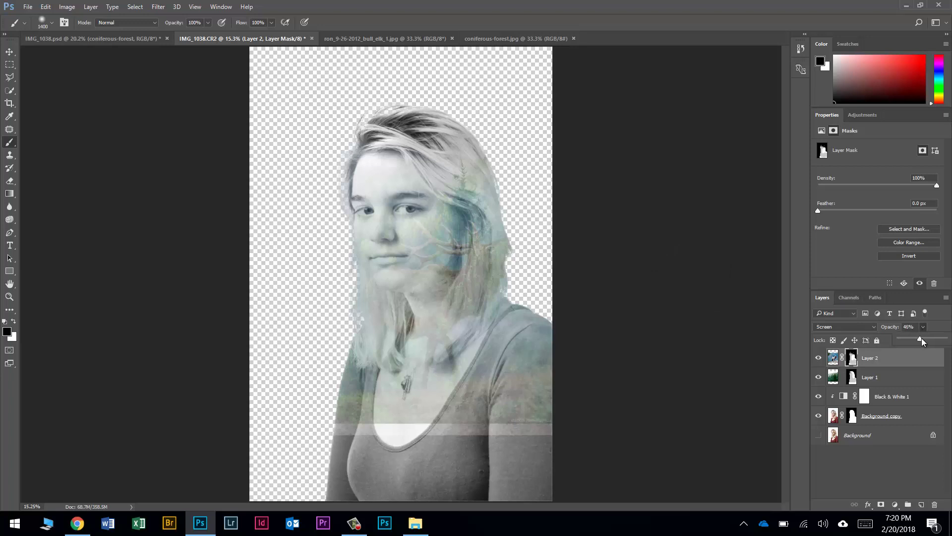
Step: Raise the elk layer's opacity to 100%
{"action": "left_click_drag", "start_coordinate": [921, 338], "coordinate": [945, 338]}
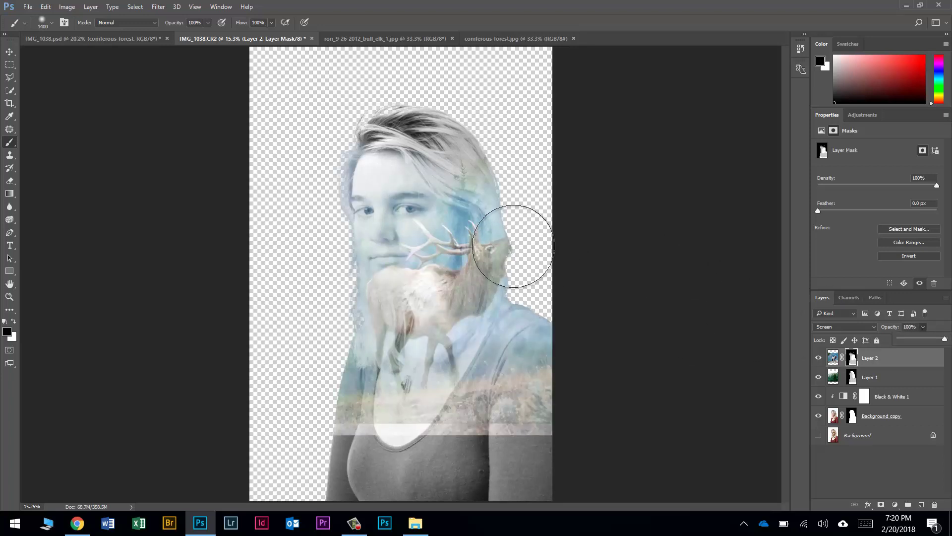
{"action": "scroll", "coordinate": [521, 233], "scroll_direction": "up", "scroll_amount": 5}
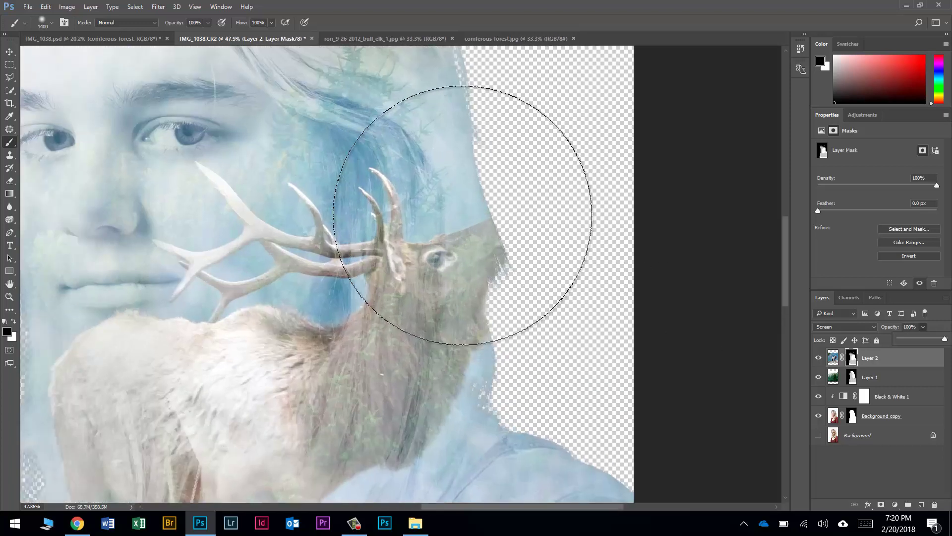
{"action": "left_click", "coordinate": [843, 357]}
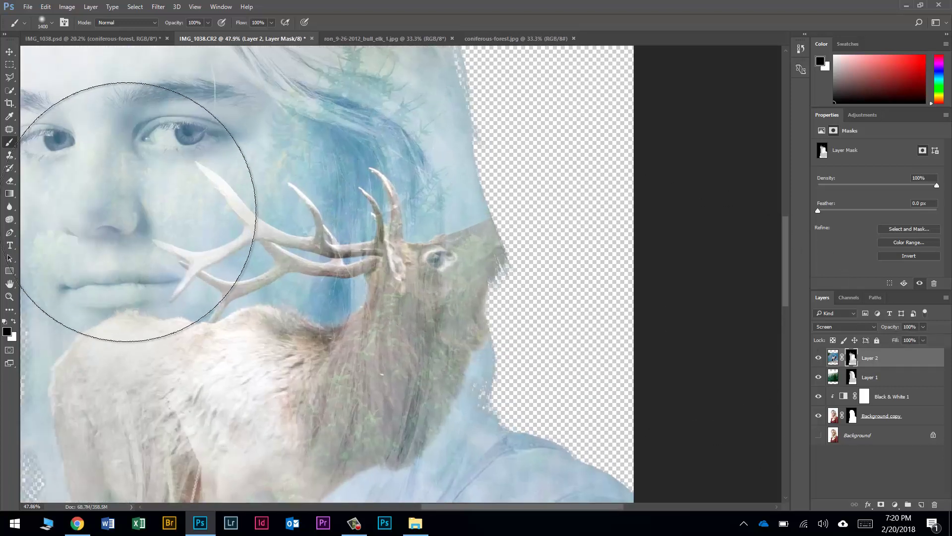
Step: Reveal the elk's snout beyond the silhouette by painting white on the elk layer's mask with a 175 px brush
{"action": "key", "text": "bracketleft"}
{"action": "key", "text": "bracketleft"}
{"action": "key", "text": "bracketleft"}
{"action": "key", "text": "bracketleft"}
{"action": "key", "text": "bracketleft"}
{"action": "key", "text": "bracketleft"}
{"action": "key", "text": "bracketleft"}
{"action": "key", "text": "bracketleft"}
{"action": "key", "text": "bracketleft"}
{"action": "key", "text": "bracketleft"}
{"action": "key", "text": "bracketleft"}
{"action": "key", "text": "bracketleft"}
{"action": "key", "text": "bracketleft"}
{"action": "key", "text": "bracketleft"}
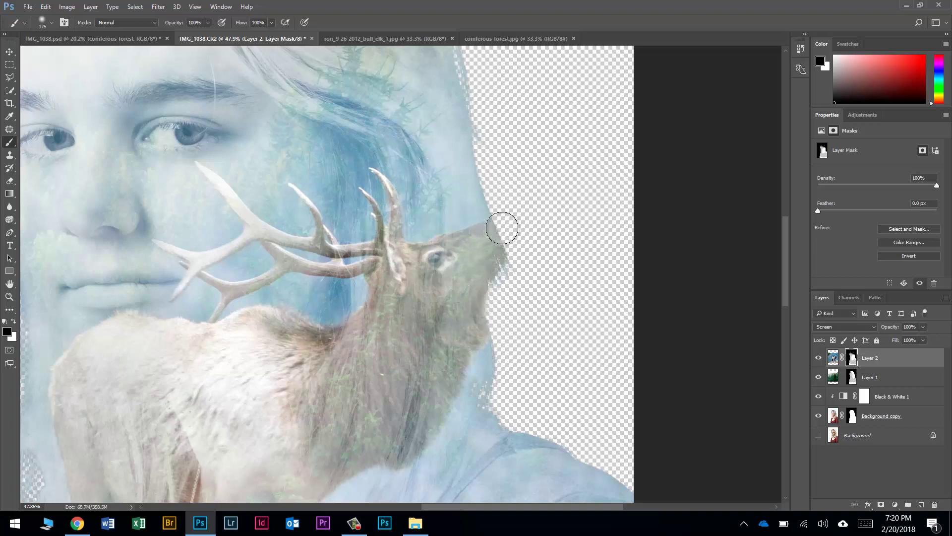
{"action": "mouse_move", "coordinate": [503, 228]}
{"action": "left_mouse_down"}
{"action": "mouse_move", "coordinate": [501, 219]}
{"action": "mouse_move", "coordinate": [511, 223]}
{"action": "mouse_move", "coordinate": [500, 250]}
{"action": "mouse_move", "coordinate": [511, 248]}
{"action": "mouse_move", "coordinate": [510, 258]}
{"action": "mouse_move", "coordinate": [520, 229]}
{"action": "mouse_move", "coordinate": [501, 220]}
{"action": "left_mouse_up"}
{"action": "key", "text": "x"}
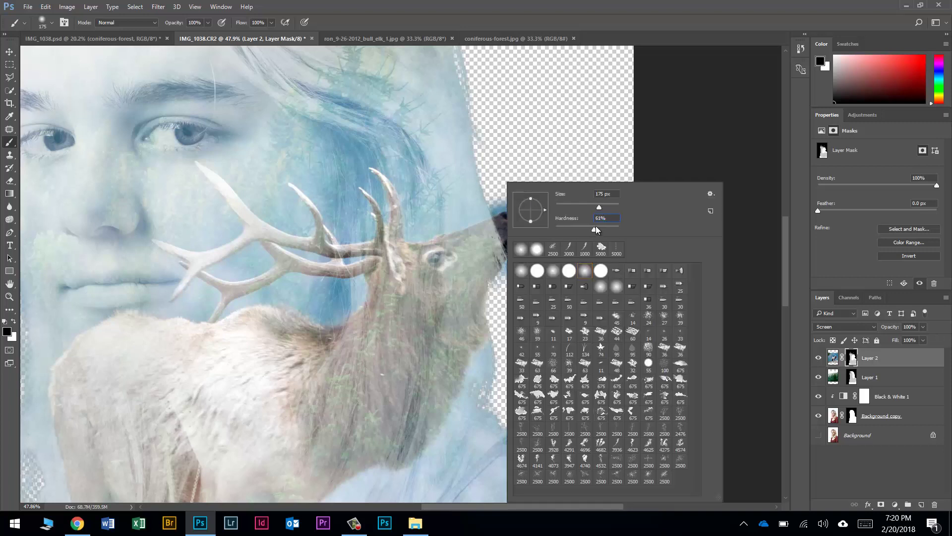
Step: Paint black on the elk layer's mask with a harder 45 px brush to remove the blue halo around the snout and under the jaw
{"action": "key", "text": "Return"}
{"action": "key", "text": "bracketleft"}
{"action": "key", "text": "bracketleft"}
{"action": "key", "text": "bracketleft"}
{"action": "key", "text": "bracketleft"}
{"action": "key", "text": "bracketleft"}
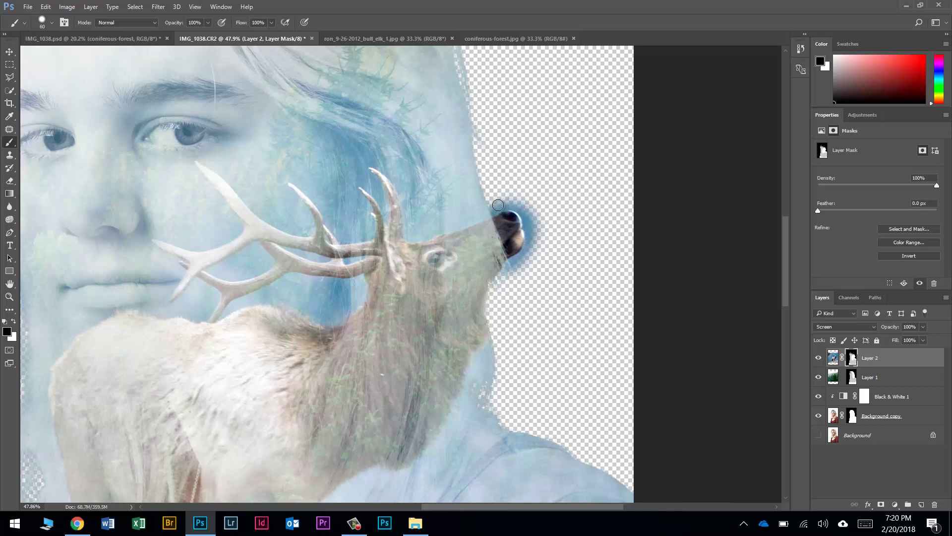
{"action": "scroll", "coordinate": [491, 210], "scroll_direction": "up", "scroll_amount": 4}
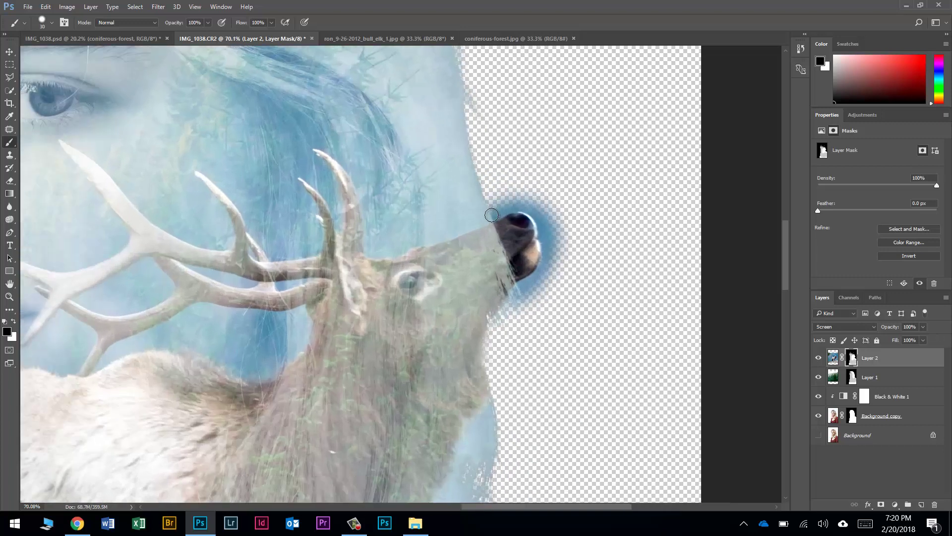
{"action": "key", "text": "bracketright"}
{"action": "key", "text": "bracketright"}
{"action": "key", "text": "bracketright"}
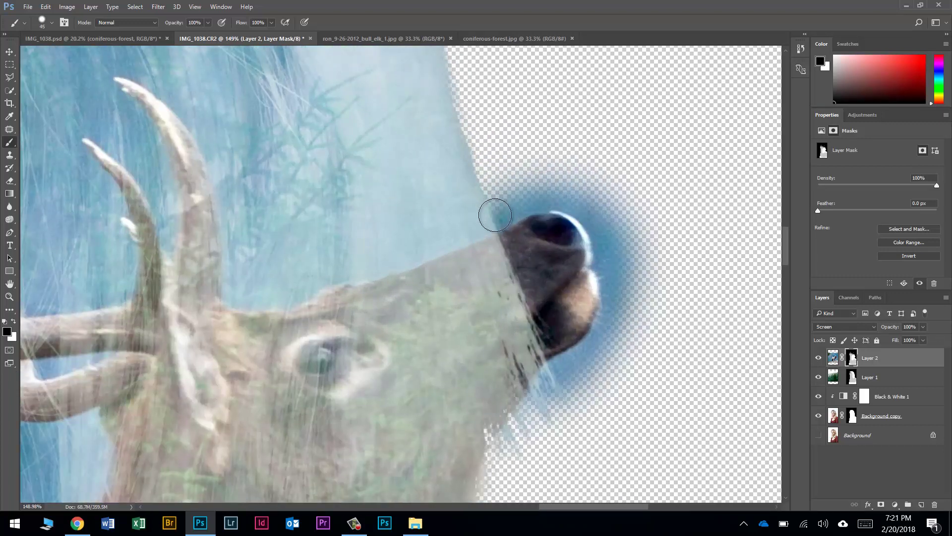
{"action": "mouse_move", "coordinate": [496, 214]}
{"action": "left_mouse_down"}
{"action": "mouse_move", "coordinate": [527, 200]}
{"action": "mouse_move", "coordinate": [498, 213]}
{"action": "mouse_move", "coordinate": [480, 206]}
{"action": "mouse_move", "coordinate": [479, 218]}
{"action": "mouse_move", "coordinate": [533, 191]}
{"action": "mouse_move", "coordinate": [567, 196]}
{"action": "mouse_move", "coordinate": [609, 240]}
{"action": "mouse_move", "coordinate": [607, 334]}
{"action": "mouse_move", "coordinate": [549, 377]}
{"action": "mouse_move", "coordinate": [581, 395]}
{"action": "mouse_move", "coordinate": [635, 310]}
{"action": "mouse_move", "coordinate": [622, 214]}
{"action": "mouse_move", "coordinate": [577, 179]}
{"action": "mouse_move", "coordinate": [489, 184]}
{"action": "mouse_move", "coordinate": [623, 272]}
{"action": "mouse_move", "coordinate": [646, 254]}
{"action": "mouse_move", "coordinate": [636, 192]}
{"action": "mouse_move", "coordinate": [587, 161]}
{"action": "mouse_move", "coordinate": [516, 153]}
{"action": "mouse_move", "coordinate": [671, 235]}
{"action": "mouse_move", "coordinate": [647, 348]}
{"action": "mouse_move", "coordinate": [625, 385]}
{"action": "mouse_move", "coordinate": [589, 396]}
{"action": "mouse_move", "coordinate": [634, 383]}
{"action": "mouse_move", "coordinate": [684, 274]}
{"action": "mouse_move", "coordinate": [629, 298]}
{"action": "mouse_move", "coordinate": [488, 204]}
{"action": "mouse_move", "coordinate": [468, 218]}
{"action": "mouse_move", "coordinate": [389, 190]}
{"action": "mouse_move", "coordinate": [462, 184]}
{"action": "mouse_move", "coordinate": [484, 246]}
{"action": "mouse_move", "coordinate": [478, 203]}
{"action": "left_mouse_up"}
{"action": "key", "text": "x"}
{"action": "key", "text": "x"}
{"action": "mouse_move", "coordinate": [505, 148]}
{"action": "left_mouse_down"}
{"action": "mouse_move", "coordinate": [494, 176]}
{"action": "mouse_move", "coordinate": [507, 202]}
{"action": "left_mouse_up"}
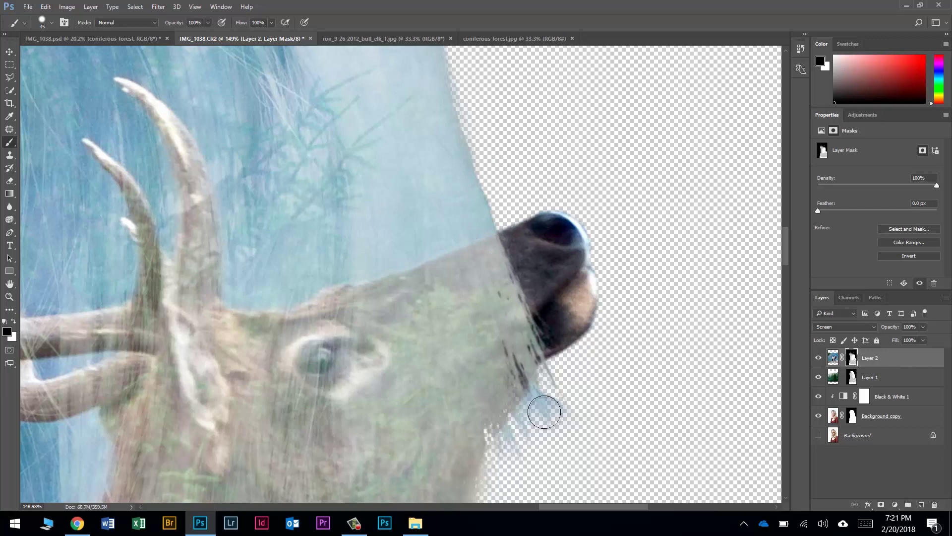
{"action": "mouse_move", "coordinate": [553, 410]}
{"action": "left_mouse_down"}
{"action": "mouse_move", "coordinate": [548, 398]}
{"action": "mouse_move", "coordinate": [558, 413]}
{"action": "left_mouse_up"}
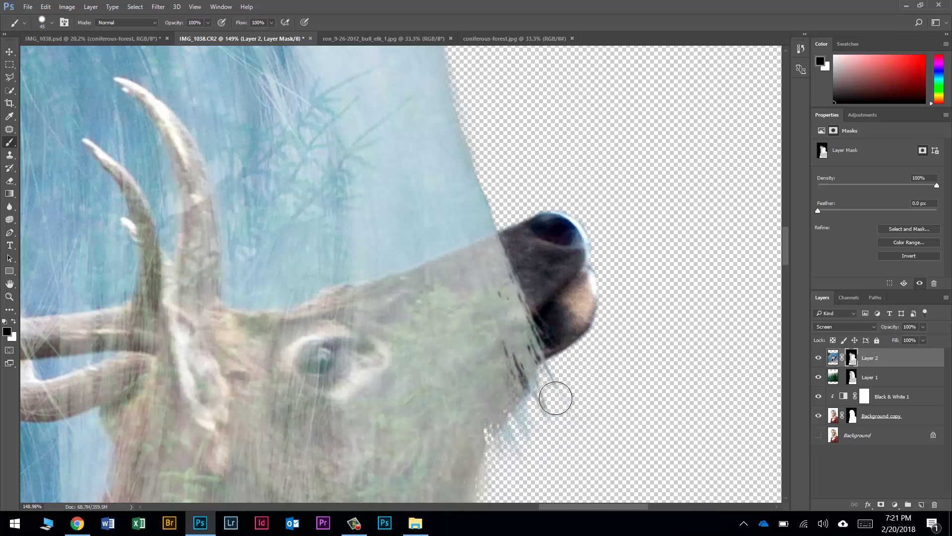
Step: Lower the elk layer's opacity to 67%
{"action": "scroll", "coordinate": [567, 382], "scroll_direction": "down", "scroll_amount": 3}
{"action": "scroll", "coordinate": [573, 356], "scroll_direction": "down", "scroll_amount": 5}
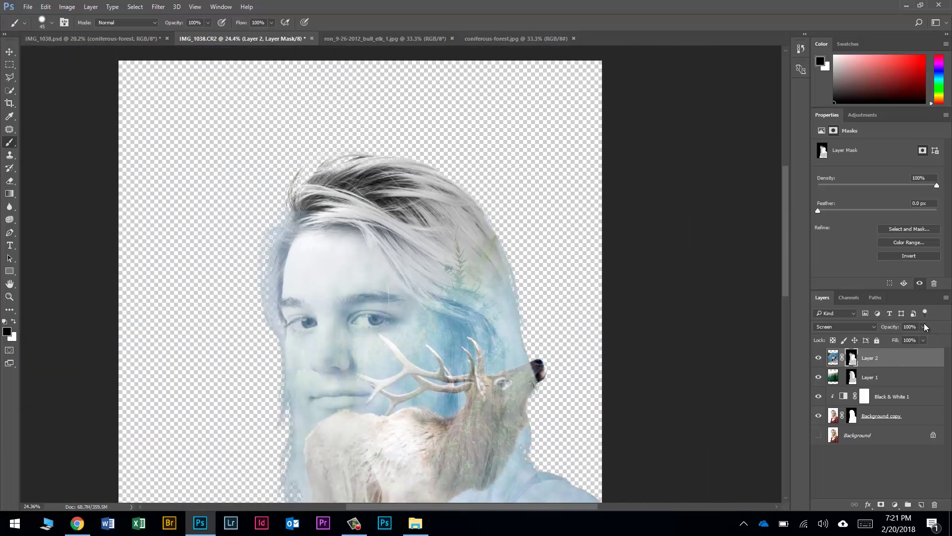
{"action": "left_click", "coordinate": [924, 326]}
{"action": "left_click_drag", "start_coordinate": [906, 338], "coordinate": [908, 337]}
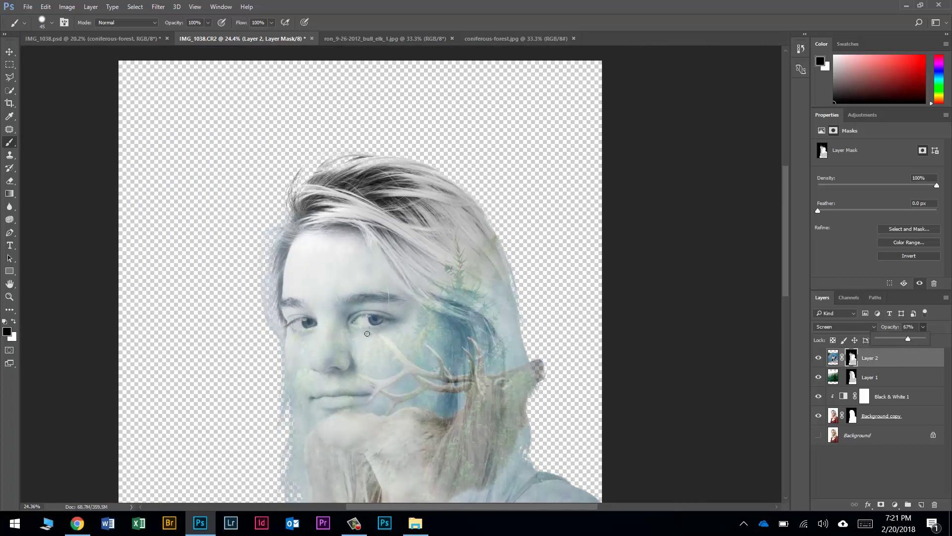
Step: Crop the composite at a 4:5 (8:10) ratio to the head and shoulders, cutting off the lower torso
{"action": "scroll", "coordinate": [430, 321], "scroll_direction": "down", "scroll_amount": 2}
{"action": "scroll", "coordinate": [329, 340], "scroll_direction": "down", "scroll_amount": 2}
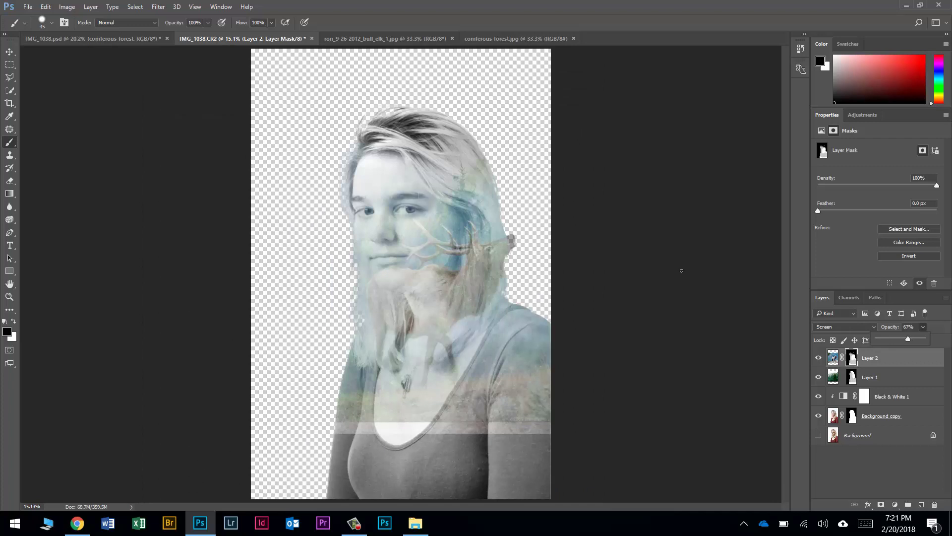
{"action": "left_click", "coordinate": [9, 103]}
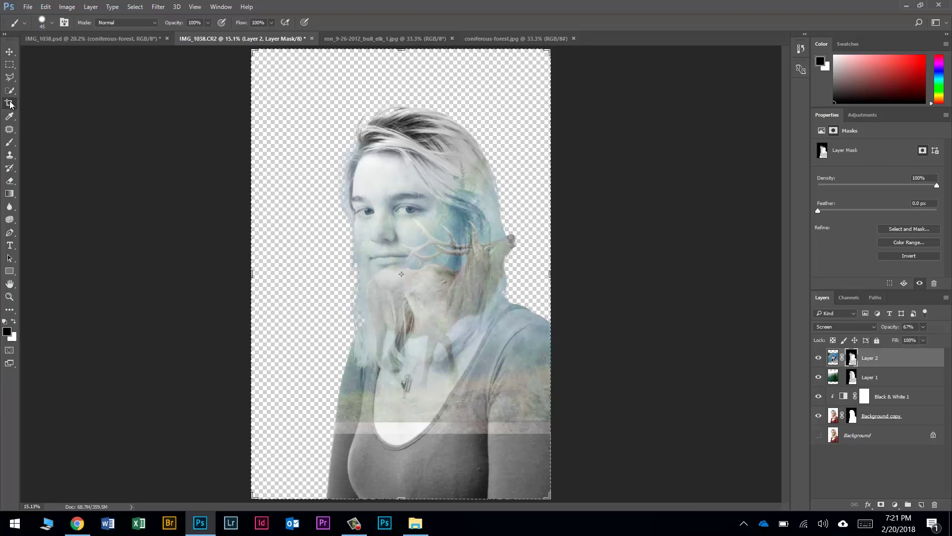
{"action": "left_click", "coordinate": [65, 20]}
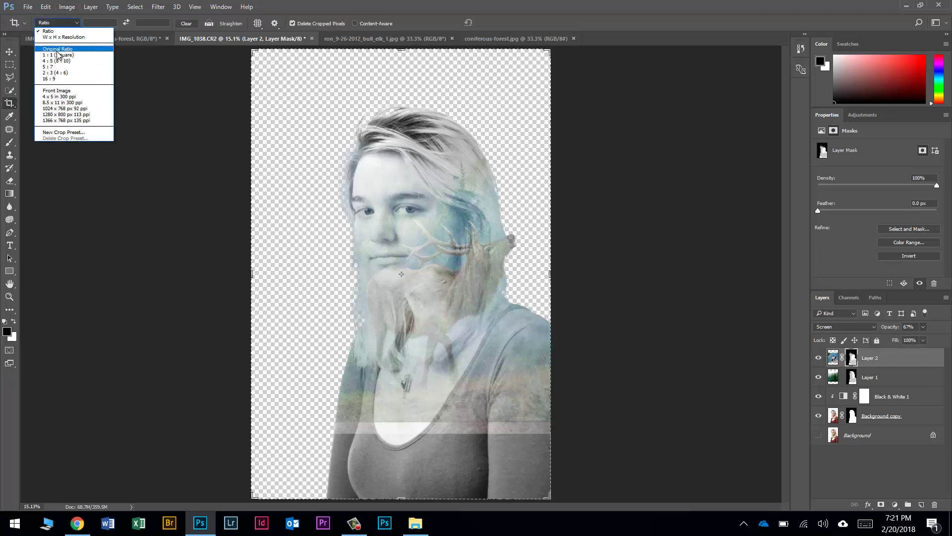
{"action": "left_click", "coordinate": [57, 63]}
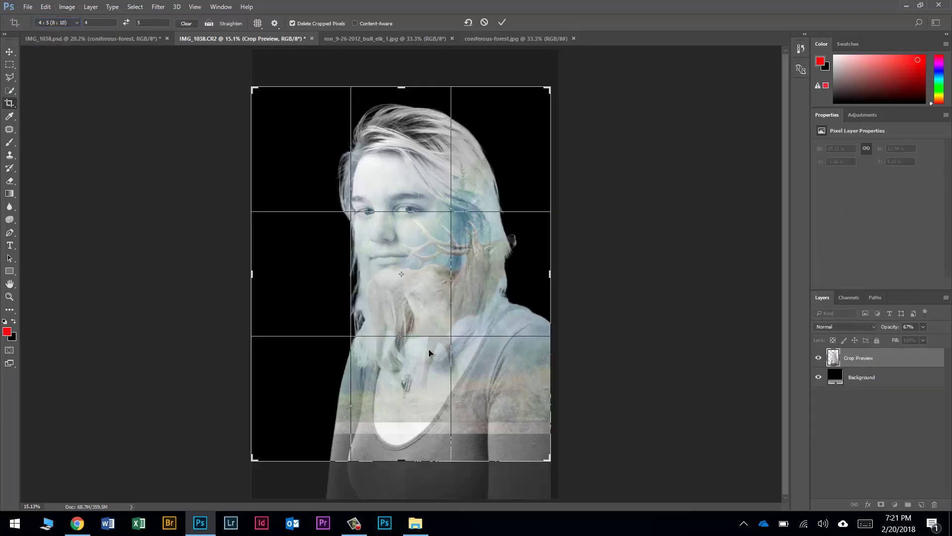
{"action": "left_click_drag", "start_coordinate": [249, 461], "coordinate": [284, 435]}
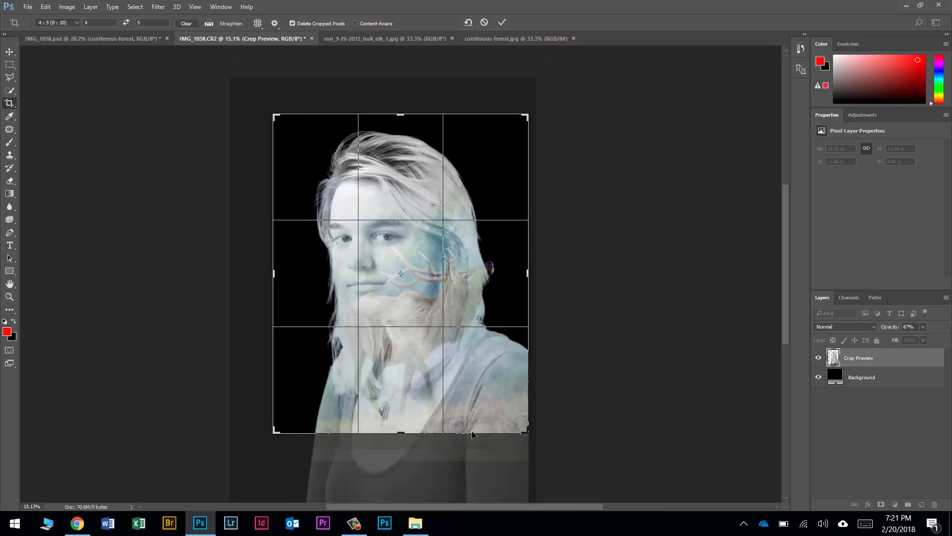
{"action": "left_click_drag", "start_coordinate": [440, 364], "coordinate": [456, 354]}
{"action": "key", "text": "Return"}
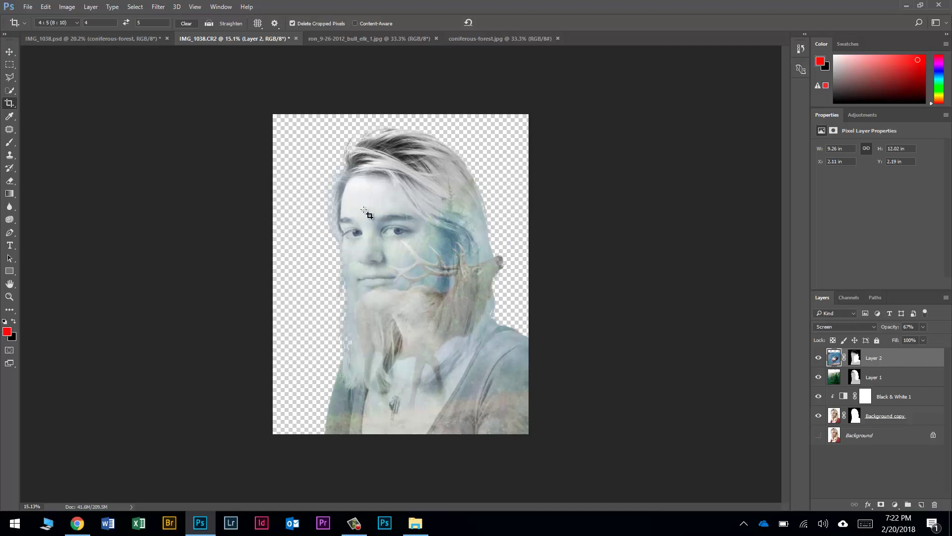
Step: Raise the forest layer's opacity to 49%
{"action": "left_click", "coordinate": [854, 378]}
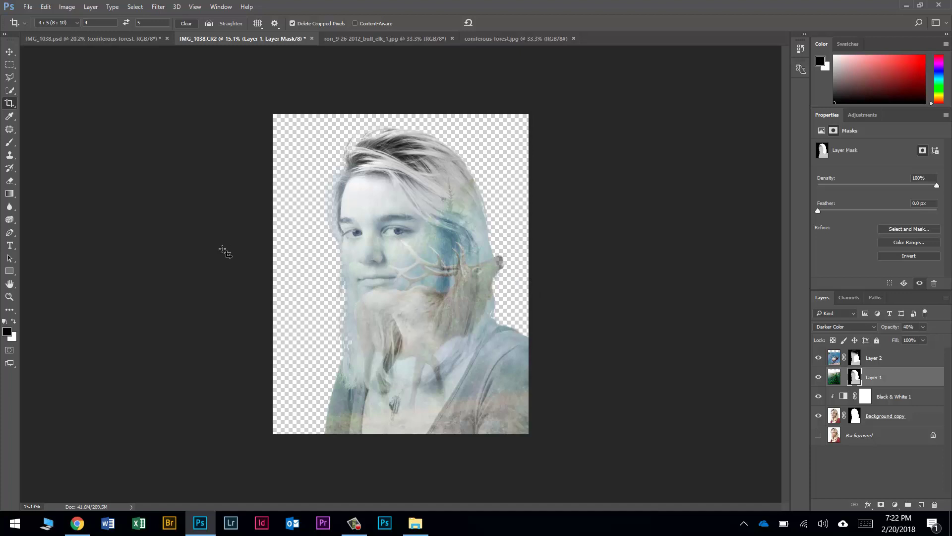
{"action": "key", "text": "b"}
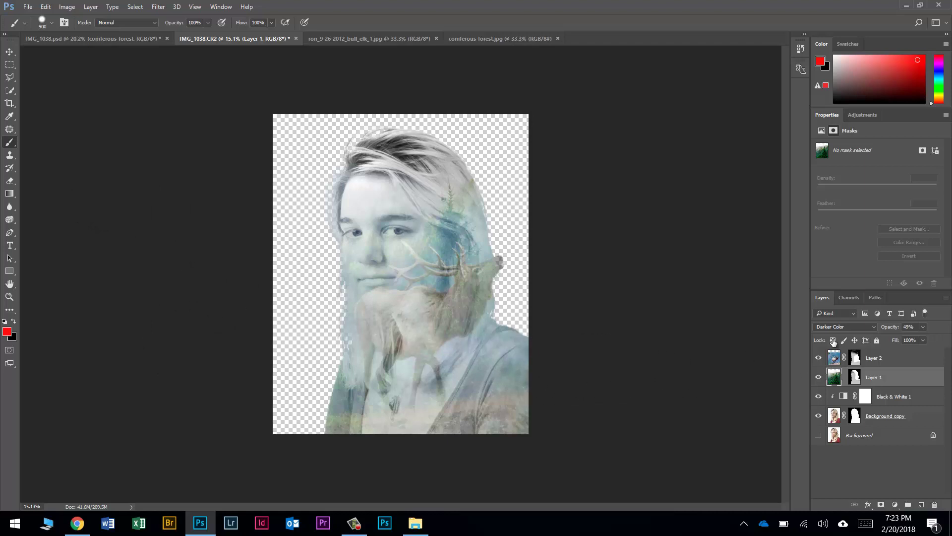
Step: Add a Solid Color fill layer directly above the Background layer in pale grey-green #b2c2bf
{"action": "left_click", "coordinate": [873, 435]}
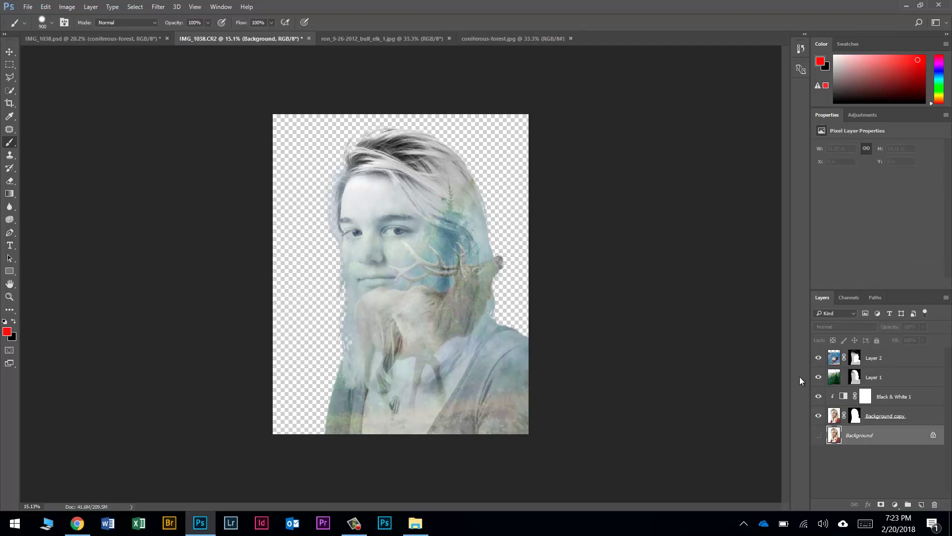
{"action": "left_click", "coordinate": [895, 505]}
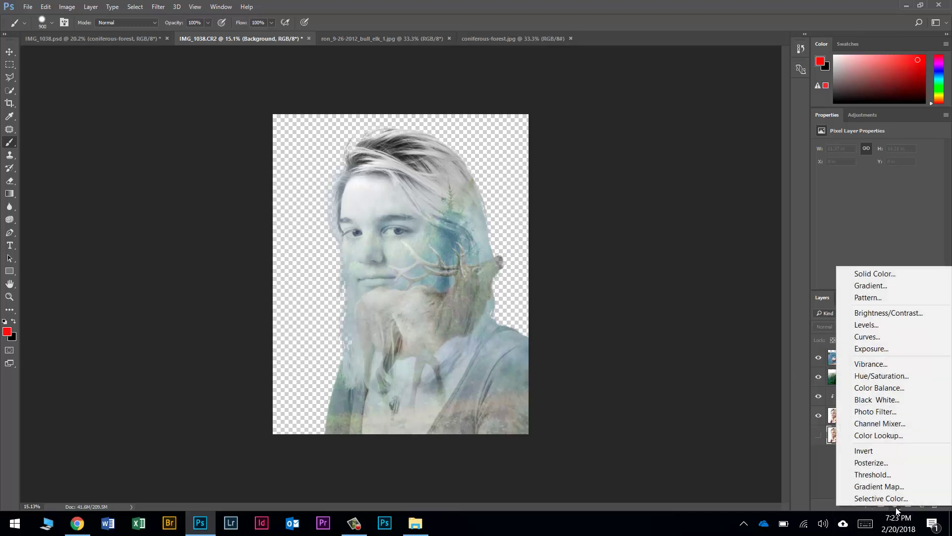
{"action": "left_click", "coordinate": [868, 272]}
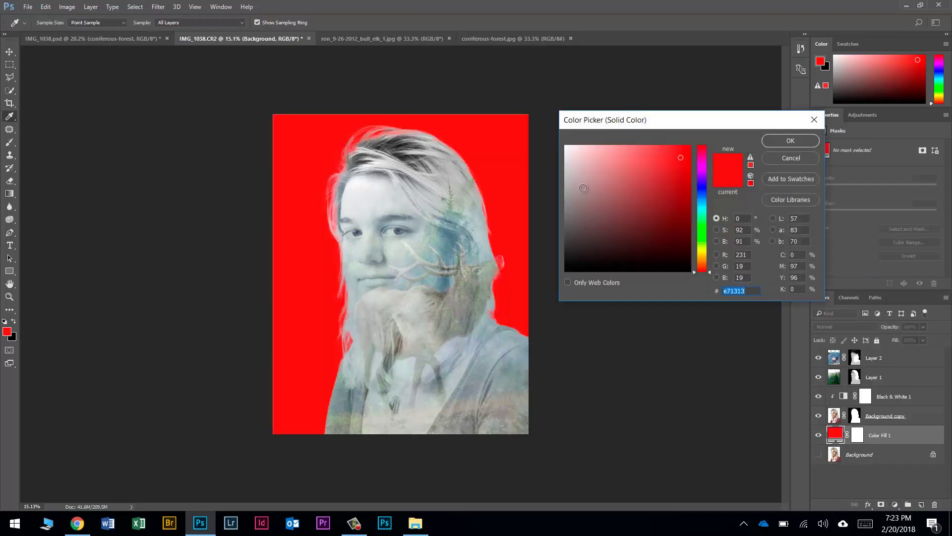
{"action": "left_click", "coordinate": [444, 240]}
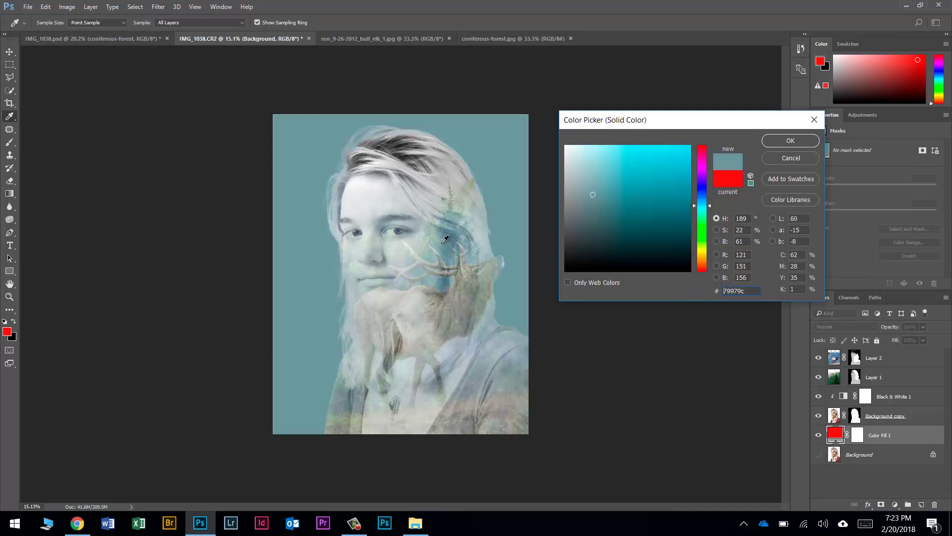
{"action": "left_click", "coordinate": [439, 254]}
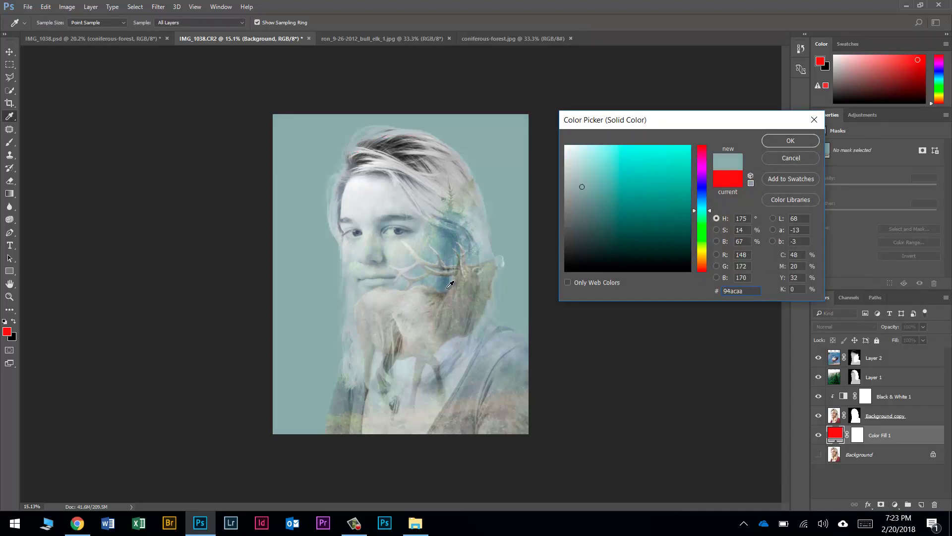
{"action": "left_click", "coordinate": [449, 296]}
{"action": "left_click_drag", "start_coordinate": [467, 289], "coordinate": [445, 221]}
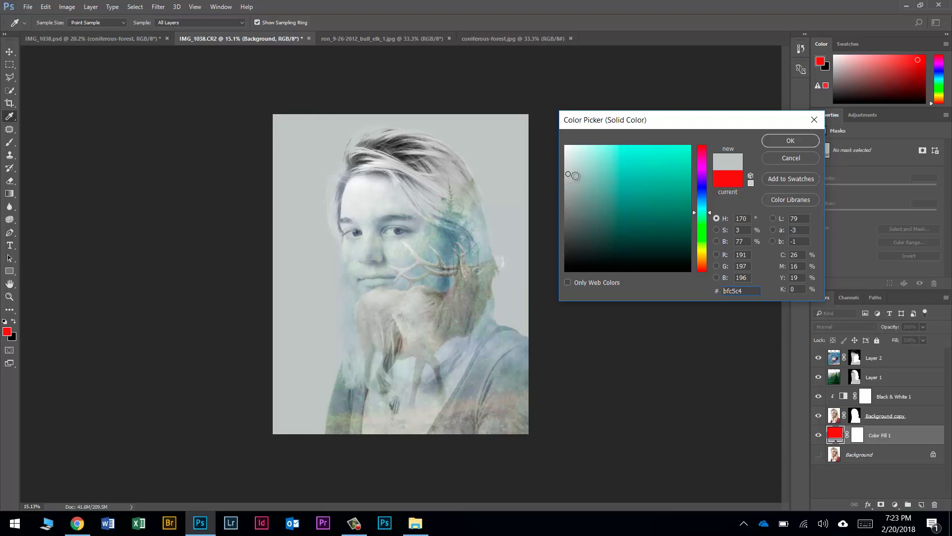
{"action": "left_click", "coordinate": [575, 175]}
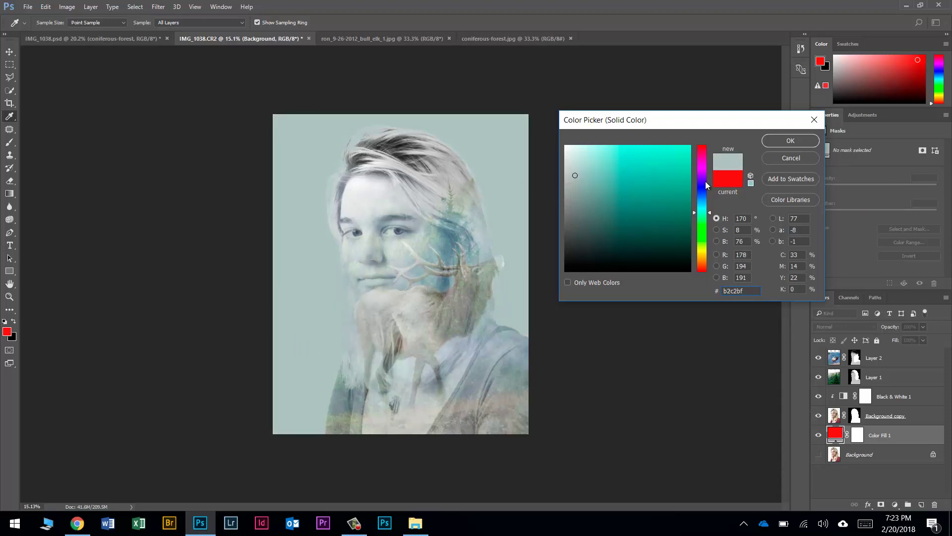
{"action": "left_click", "coordinate": [791, 140]}
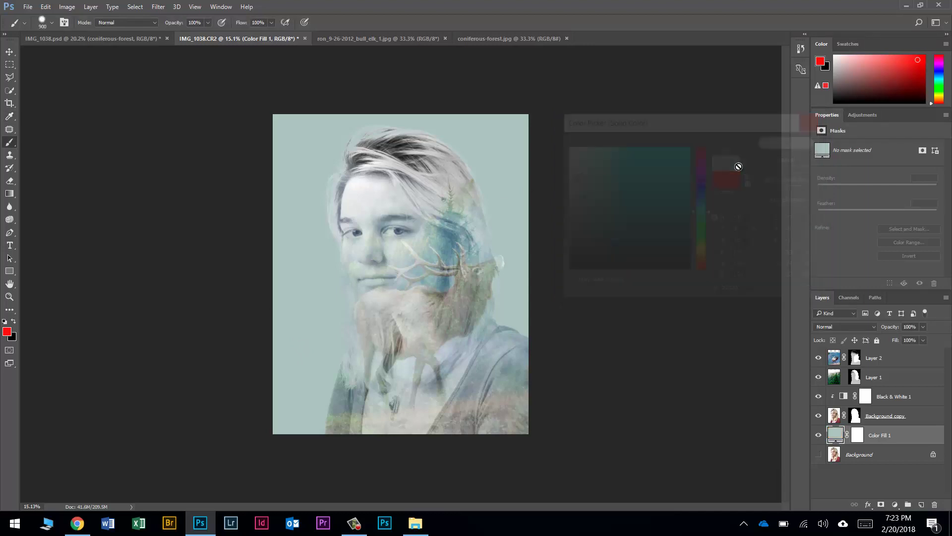
Step: Try to bring forest texture into the backdrop by painting grey on the forest layer's mask with a 960 px brush
{"action": "left_click", "coordinate": [855, 377]}
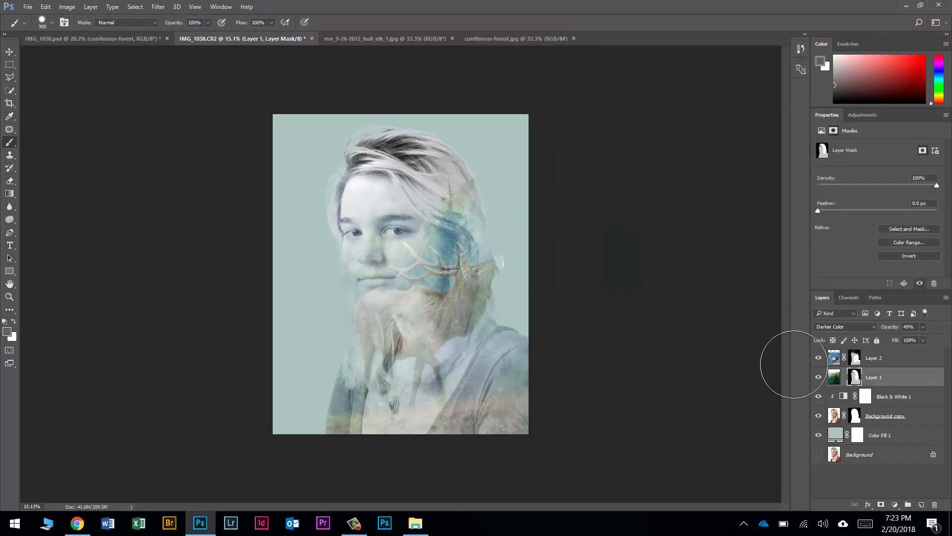
{"action": "mouse_move", "coordinate": [298, 289]}
{"action": "left_mouse_down"}
{"action": "mouse_move", "coordinate": [304, 236]}
{"action": "mouse_move", "coordinate": [294, 264]}
{"action": "mouse_move", "coordinate": [319, 295]}
{"action": "mouse_move", "coordinate": [317, 326]}
{"action": "mouse_move", "coordinate": [278, 319]}
{"action": "mouse_move", "coordinate": [266, 344]}
{"action": "mouse_move", "coordinate": [238, 346]}
{"action": "left_mouse_up"}
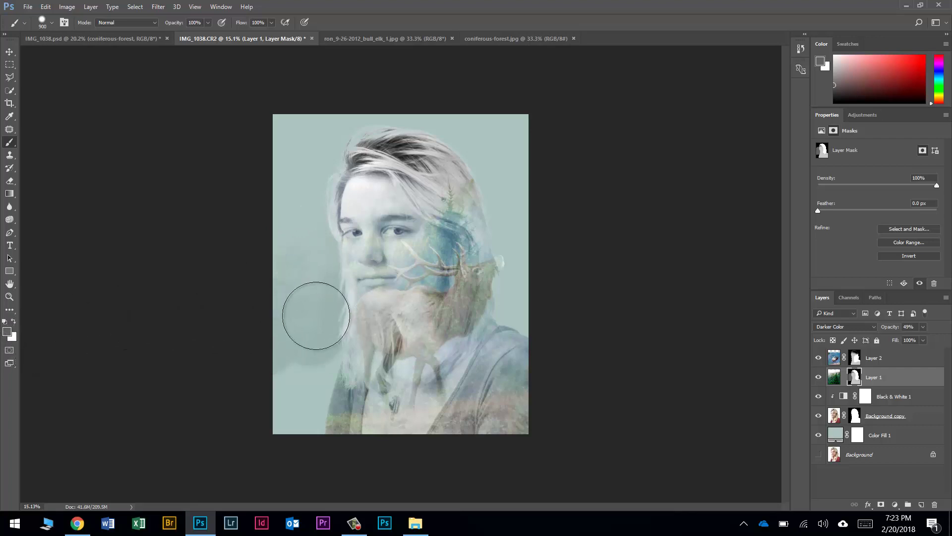
{"action": "mouse_move", "coordinate": [316, 316]}
{"action": "left_mouse_down"}
{"action": "mouse_move", "coordinate": [306, 296]}
{"action": "mouse_move", "coordinate": [246, 280]}
{"action": "mouse_move", "coordinate": [300, 314]}
{"action": "mouse_move", "coordinate": [335, 314]}
{"action": "mouse_move", "coordinate": [322, 253]}
{"action": "mouse_move", "coordinate": [325, 327]}
{"action": "mouse_move", "coordinate": [322, 273]}
{"action": "mouse_move", "coordinate": [343, 274]}
{"action": "mouse_move", "coordinate": [337, 343]}
{"action": "mouse_move", "coordinate": [467, 357]}
{"action": "left_mouse_up"}
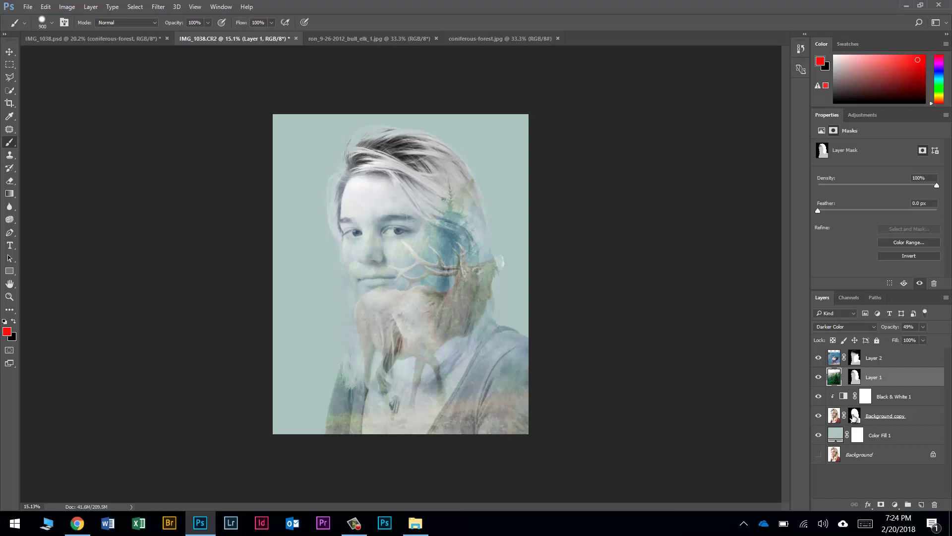
Step: Load the Background copy layer's mask as a selection, target the forest layer's mask, and invert the selection to isolate the backdrop
{"action": "left_click", "coordinate": [855, 417], "text": "ctrl"}
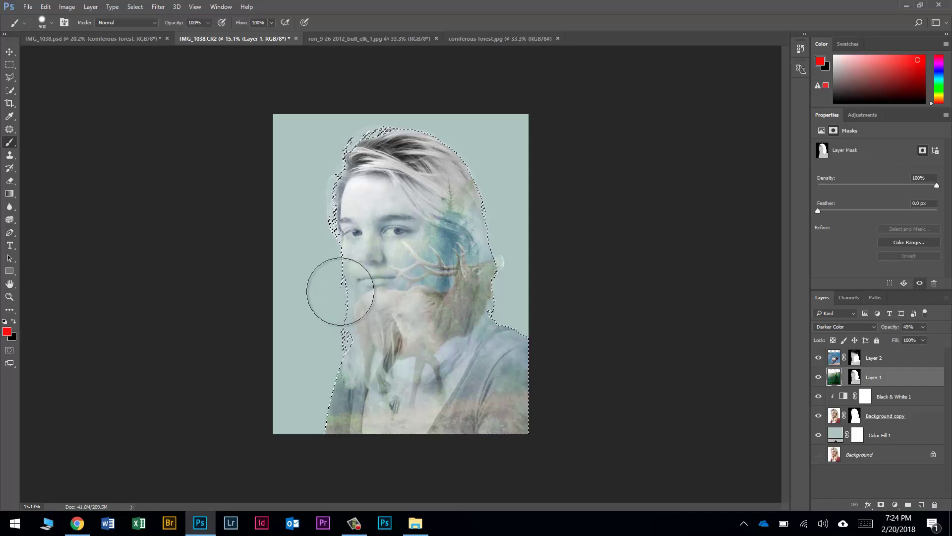
{"action": "left_click", "coordinate": [856, 378]}
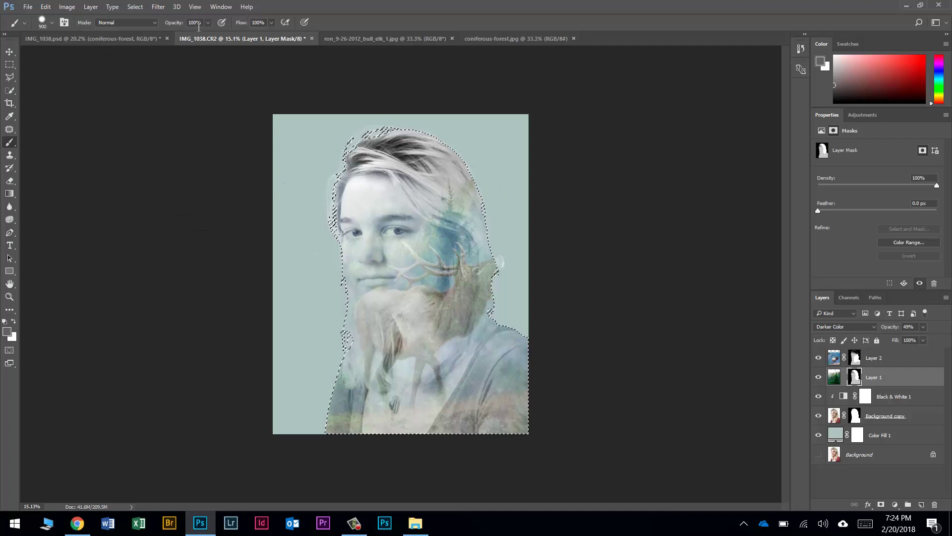
{"action": "left_click", "coordinate": [135, 7]}
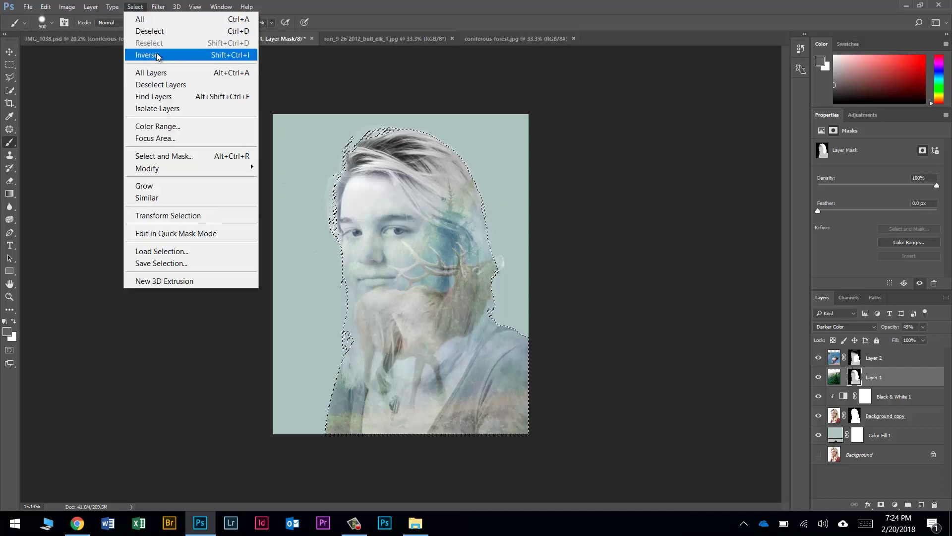
{"action": "left_click", "coordinate": [202, 56]}
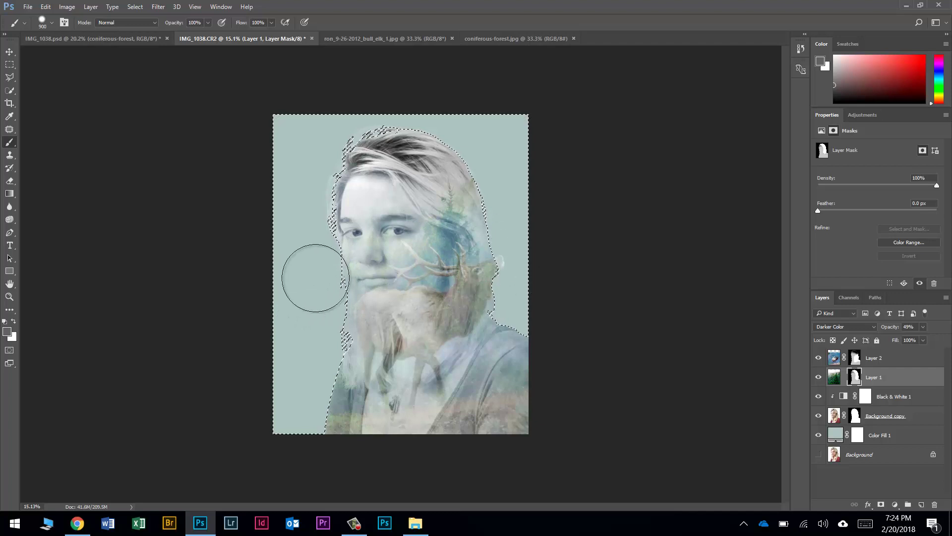
Step: Reveal faint forest on both sides of the portrait by painting grey on the forest layer's mask with a 960 px brush, then deselect
{"action": "mouse_move", "coordinate": [315, 278]}
{"action": "left_mouse_down"}
{"action": "mouse_move", "coordinate": [296, 282]}
{"action": "mouse_move", "coordinate": [327, 302]}
{"action": "mouse_move", "coordinate": [303, 207]}
{"action": "mouse_move", "coordinate": [283, 283]}
{"action": "mouse_move", "coordinate": [290, 351]}
{"action": "mouse_move", "coordinate": [300, 332]}
{"action": "mouse_move", "coordinate": [312, 346]}
{"action": "mouse_move", "coordinate": [293, 409]}
{"action": "left_mouse_up"}
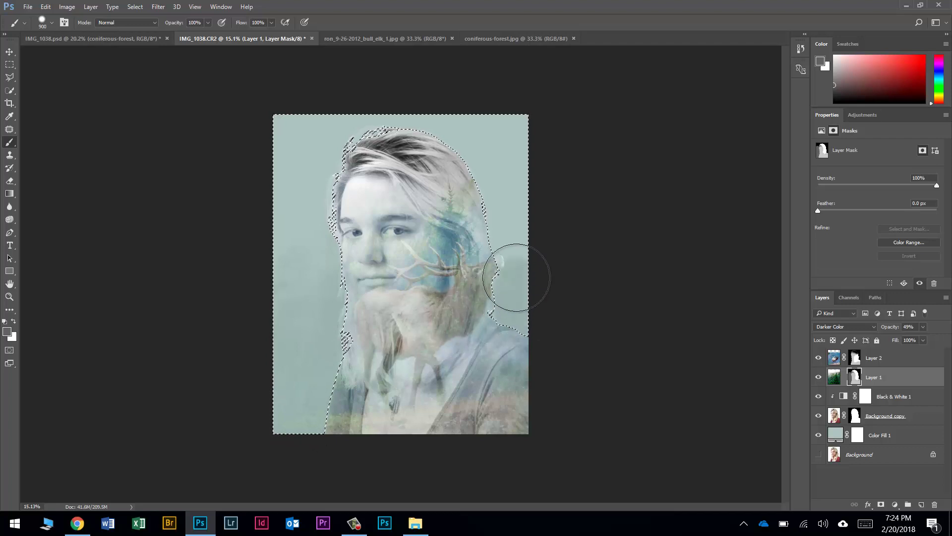
{"action": "mouse_move", "coordinate": [516, 277]}
{"action": "left_mouse_down"}
{"action": "mouse_move", "coordinate": [506, 213]}
{"action": "mouse_move", "coordinate": [516, 191]}
{"action": "mouse_move", "coordinate": [546, 176]}
{"action": "left_mouse_up"}
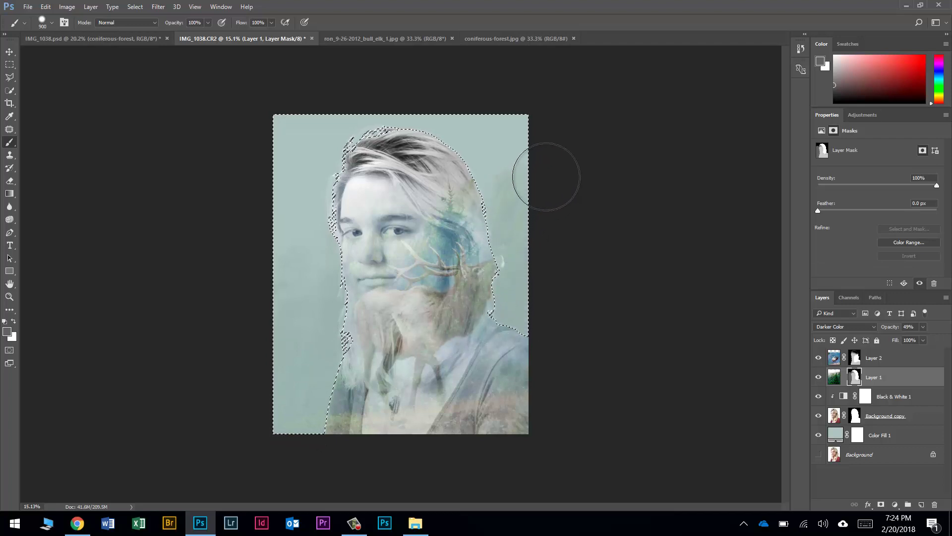
{"action": "key", "text": "ctrl+d"}
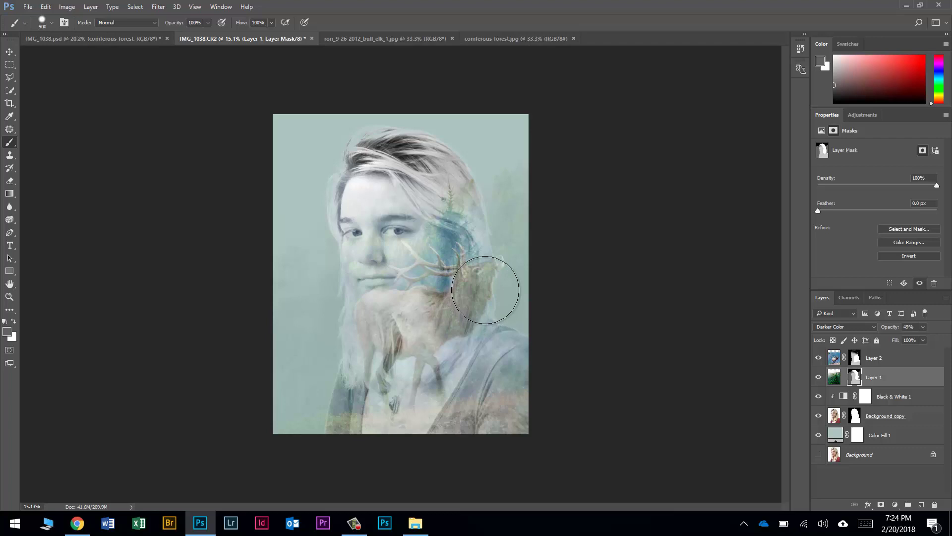
{"action": "left_click_drag", "start_coordinate": [485, 290], "coordinate": [489, 297]}
Step: Add a Gradient Map adjustment layer above the elk layer
{"action": "left_click", "coordinate": [900, 359]}
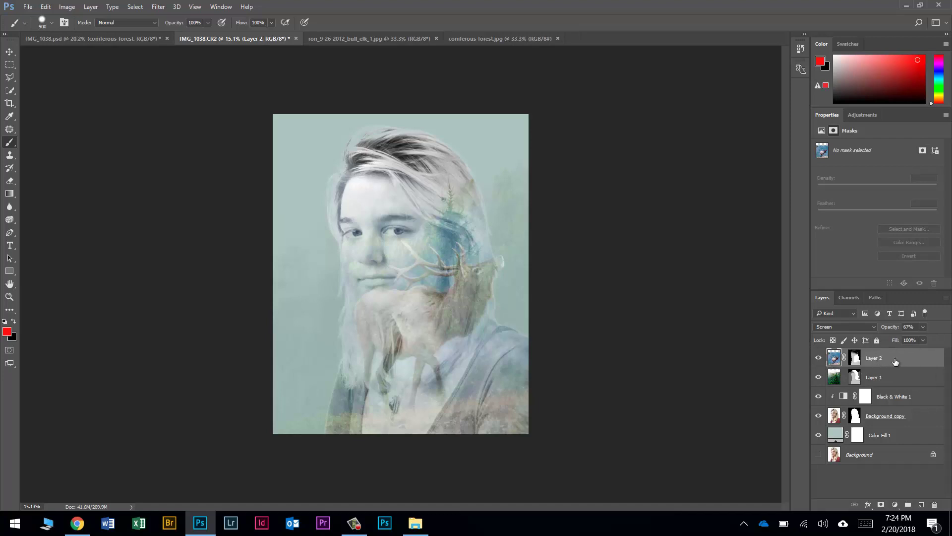
{"action": "left_click", "coordinate": [895, 504]}
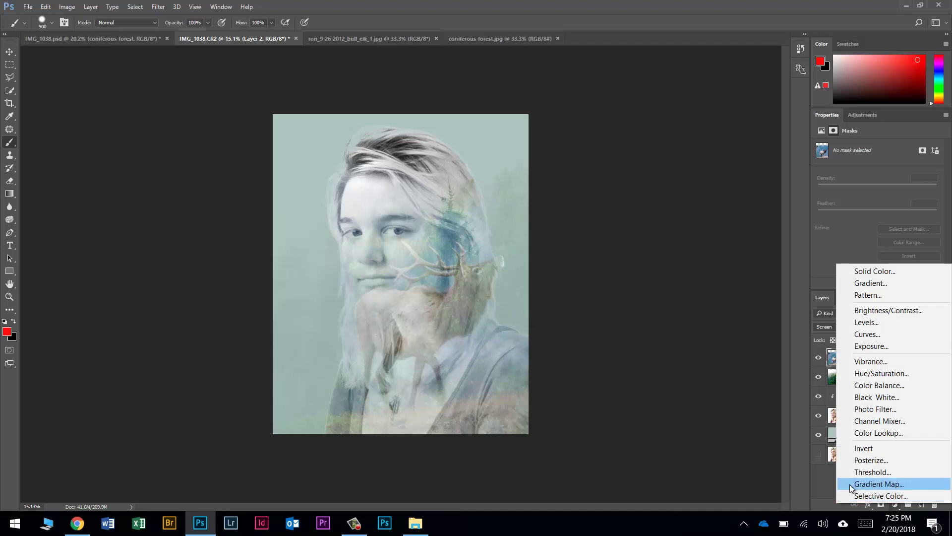
{"action": "left_click", "coordinate": [885, 483]}
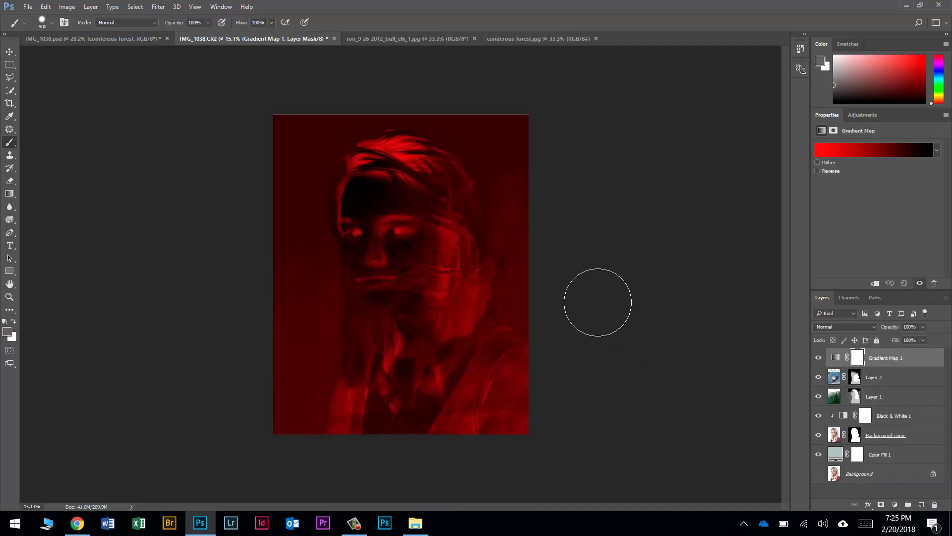
Step: Replace the gradient presets with the Photographic Toning set and apply its black-to-cream gradient to the gradient map
{"action": "left_click", "coordinate": [936, 150]}
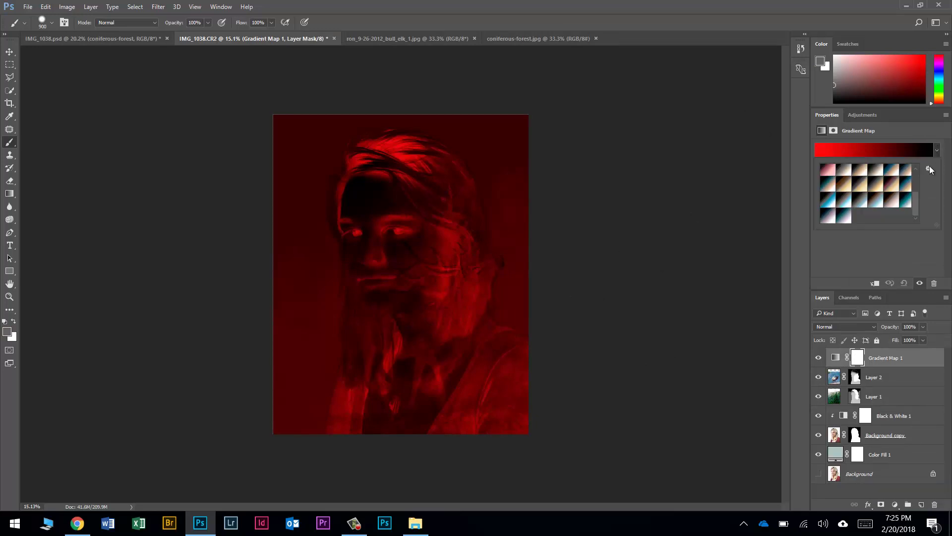
{"action": "left_click", "coordinate": [929, 169]}
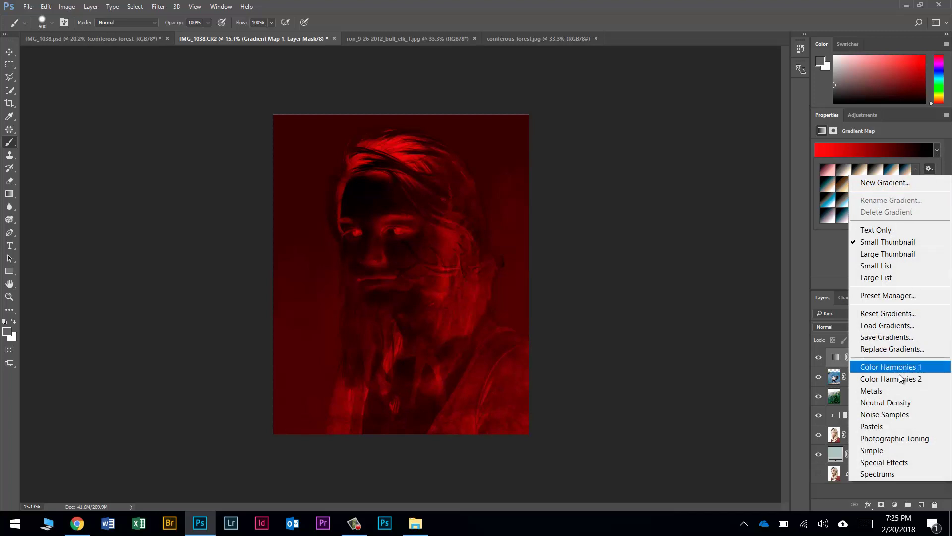
{"action": "left_click", "coordinate": [882, 439]}
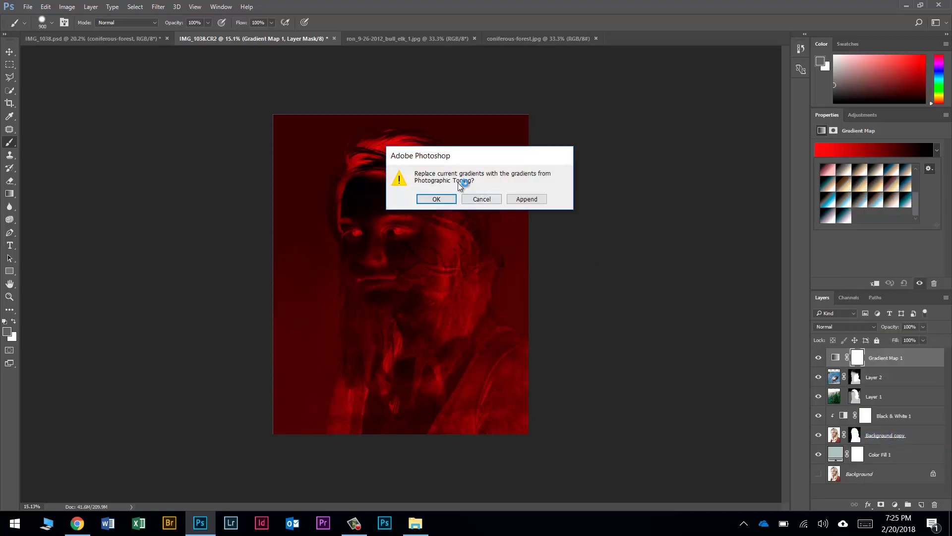
{"action": "left_click", "coordinate": [437, 198]}
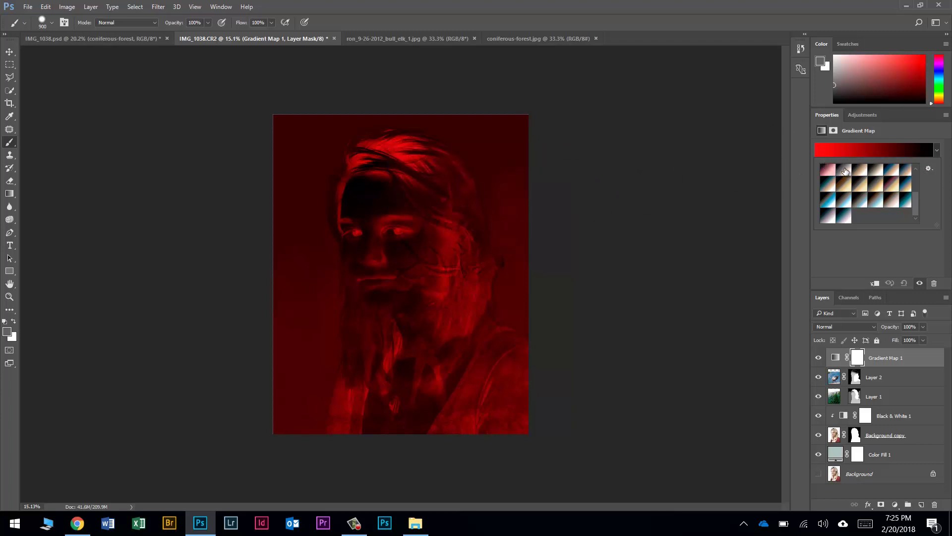
{"action": "left_click", "coordinate": [844, 170]}
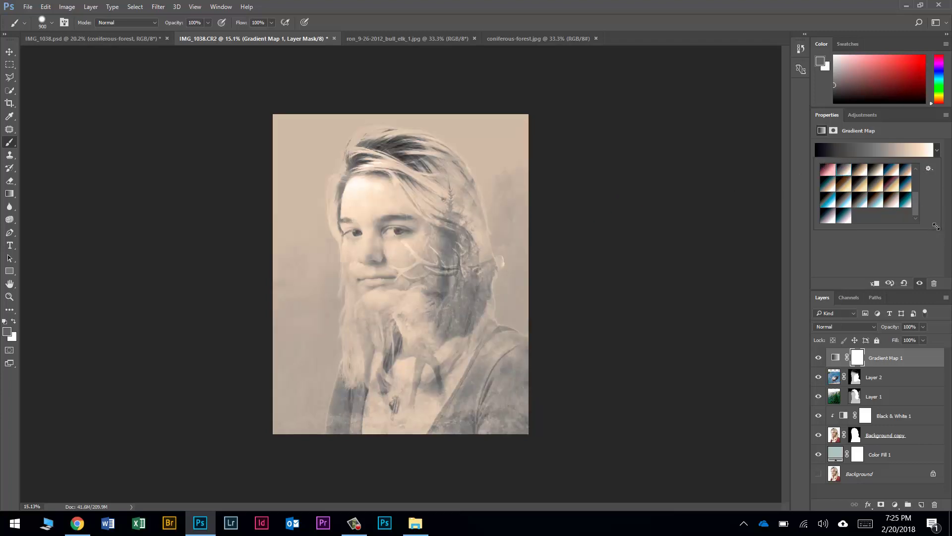
{"action": "left_click_drag", "start_coordinate": [936, 227], "coordinate": [938, 296]}
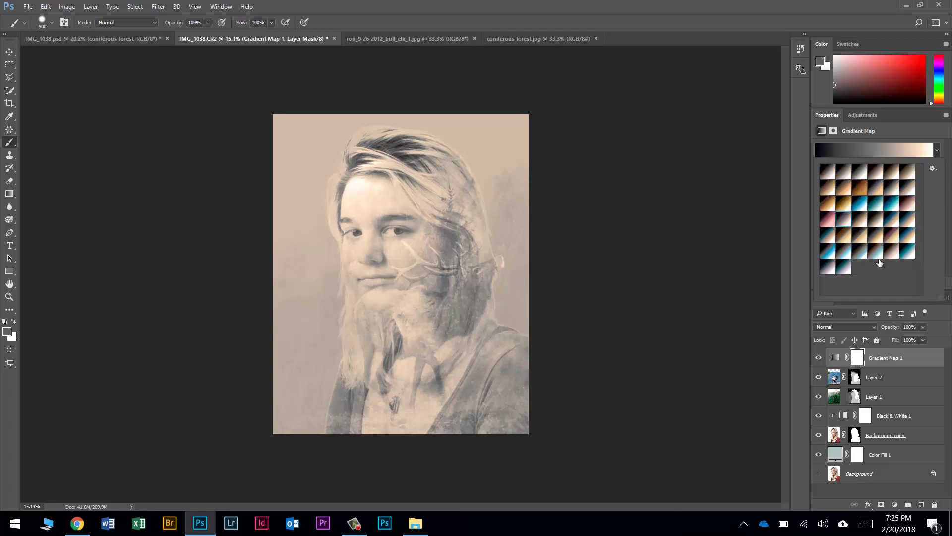
Step: Try several neutral, sepia and orange Photographic Toning presets on the gradient map
{"action": "left_click", "coordinate": [831, 176]}
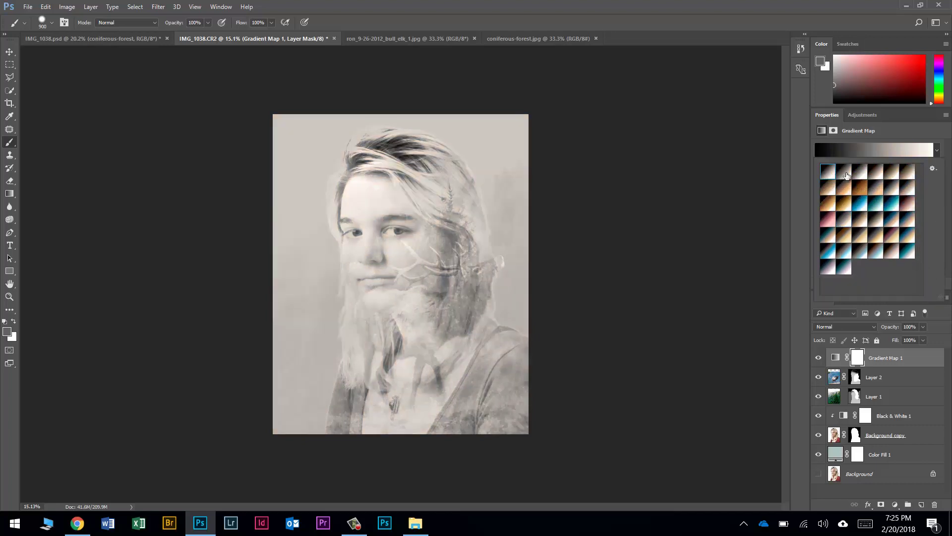
{"action": "left_click", "coordinate": [845, 173]}
{"action": "left_click", "coordinate": [862, 174]}
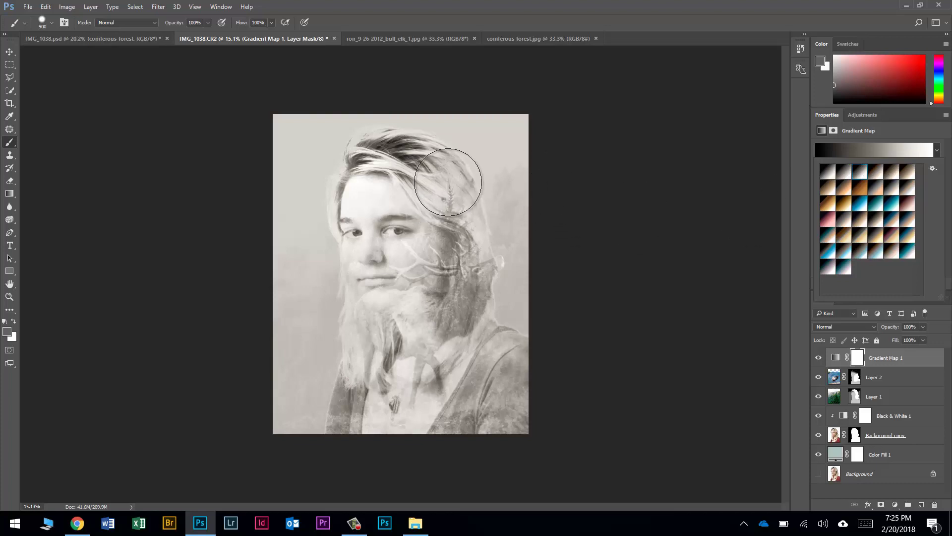
{"action": "left_click", "coordinate": [876, 171]}
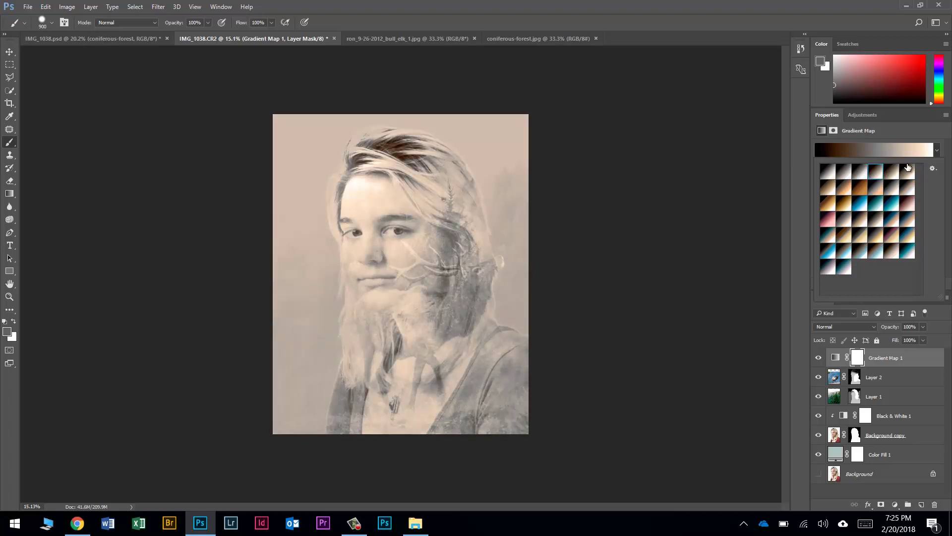
{"action": "left_click", "coordinate": [910, 170]}
{"action": "left_click", "coordinate": [891, 173]}
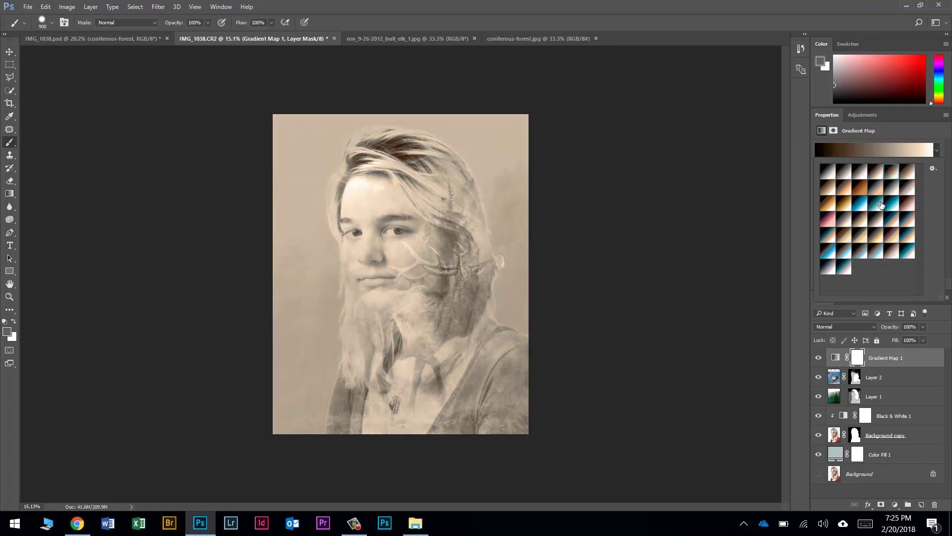
{"action": "left_click", "coordinate": [892, 192]}
{"action": "left_click", "coordinate": [857, 191]}
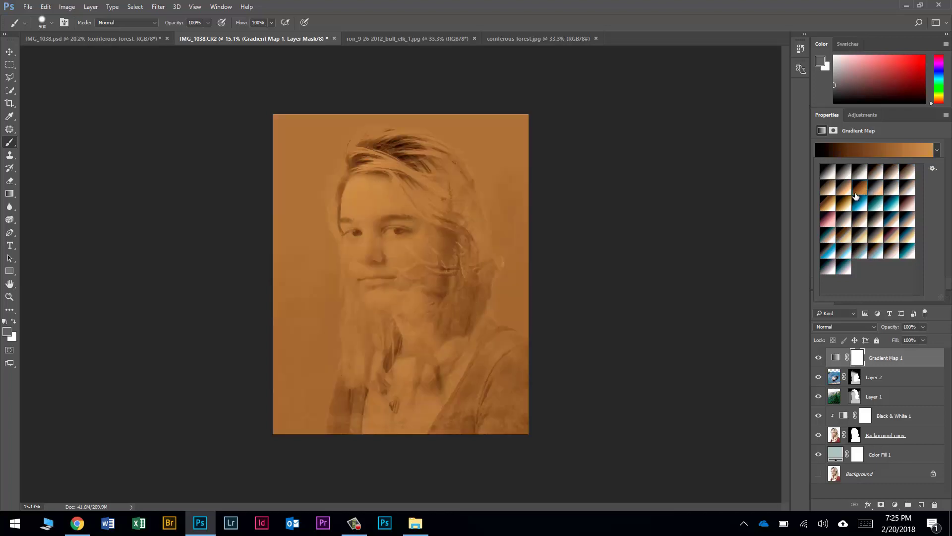
{"action": "left_click", "coordinate": [843, 189]}
{"action": "left_click", "coordinate": [813, 196]}
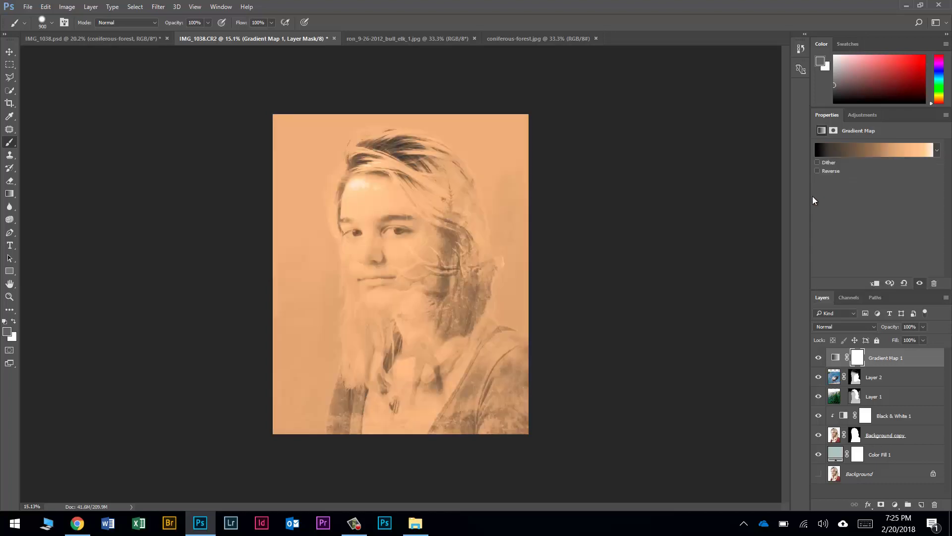
Step: Compare the blue, teal and split-tone presets and apply the black-brown to pale pink gradient to the gradient map
{"action": "left_click", "coordinate": [937, 152]}
{"action": "left_click", "coordinate": [869, 237]}
{"action": "left_click", "coordinate": [843, 251]}
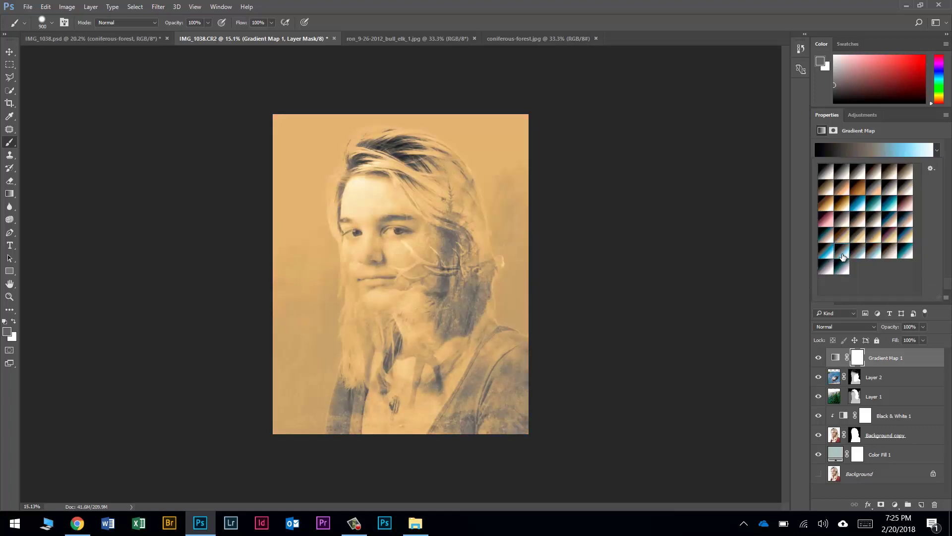
{"action": "left_click", "coordinate": [875, 251]}
{"action": "left_click", "coordinate": [891, 251]}
{"action": "left_click", "coordinate": [906, 252]}
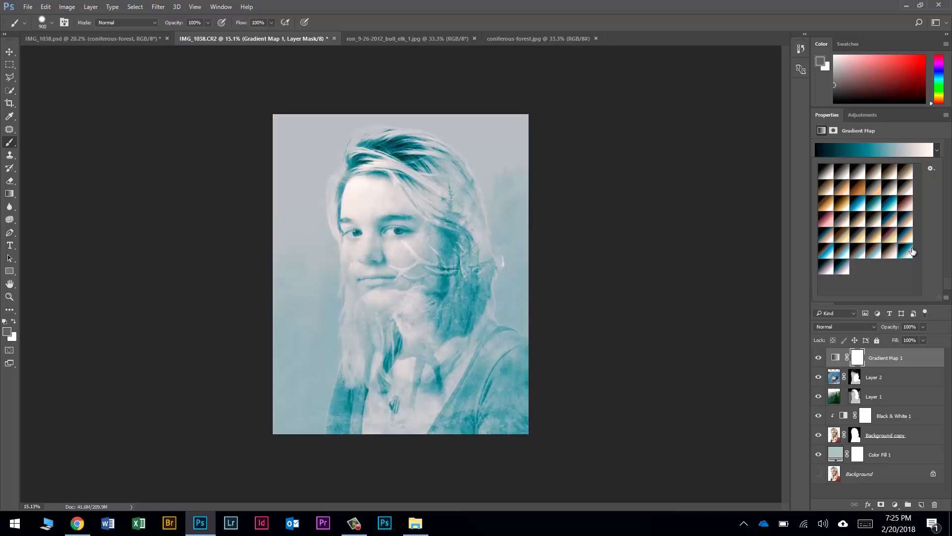
{"action": "left_click", "coordinate": [891, 251]}
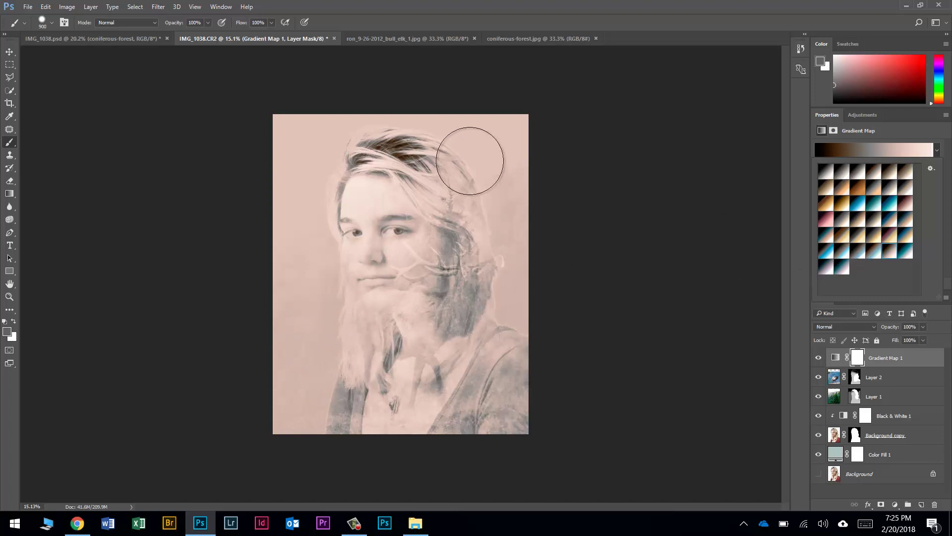
Step: Compare the darkening blend modes on the gradient map layer and set it to Color Burn
{"action": "left_click", "coordinate": [842, 326]}
{"action": "left_click", "coordinate": [840, 326]}
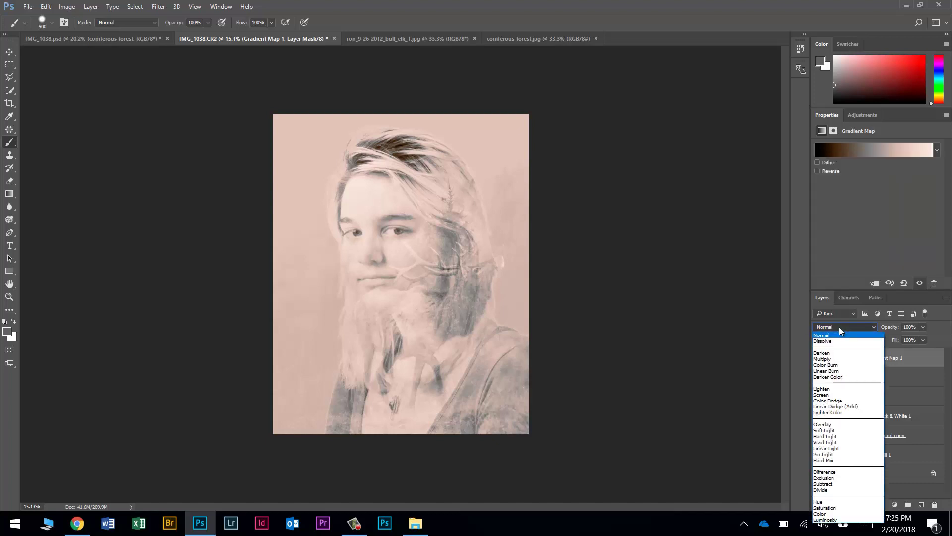
{"action": "left_click", "coordinate": [839, 353]}
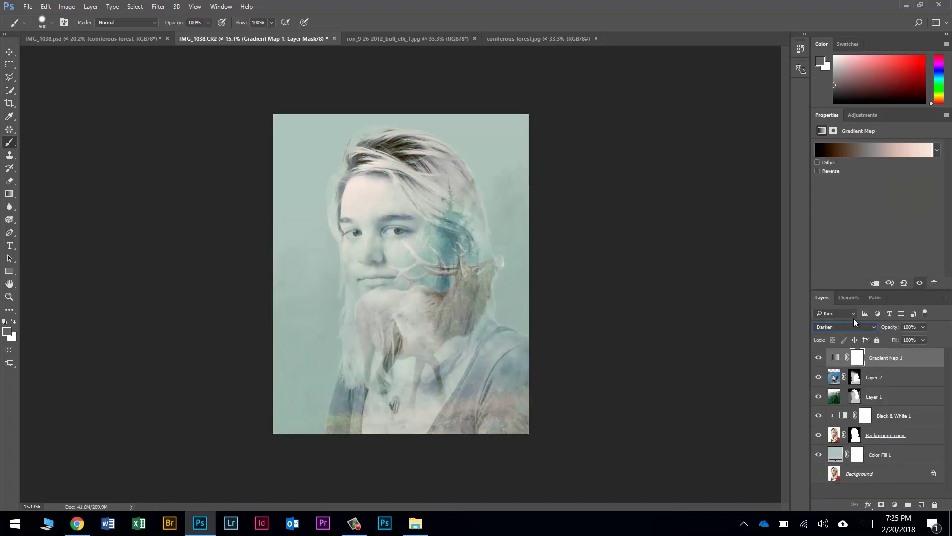
{"action": "key", "text": "Down"}
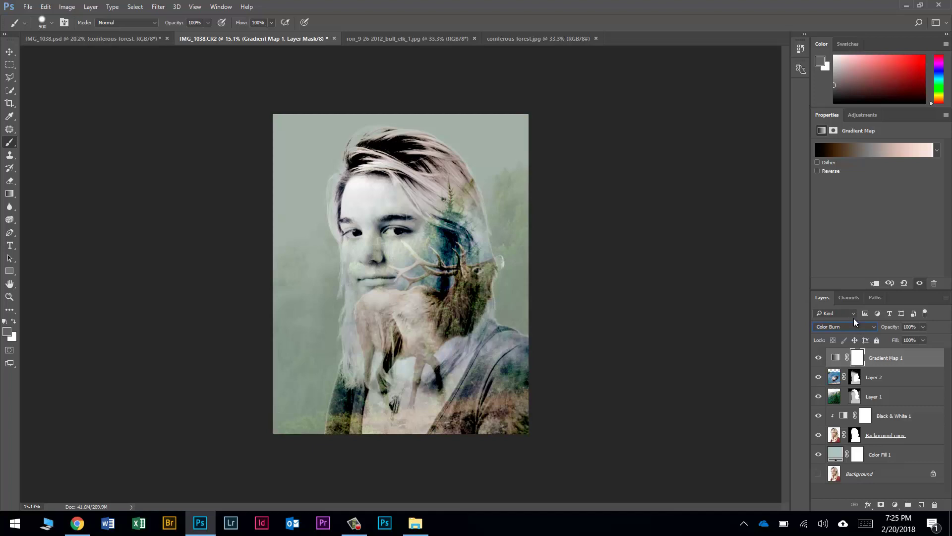
{"action": "key", "text": "Down"}
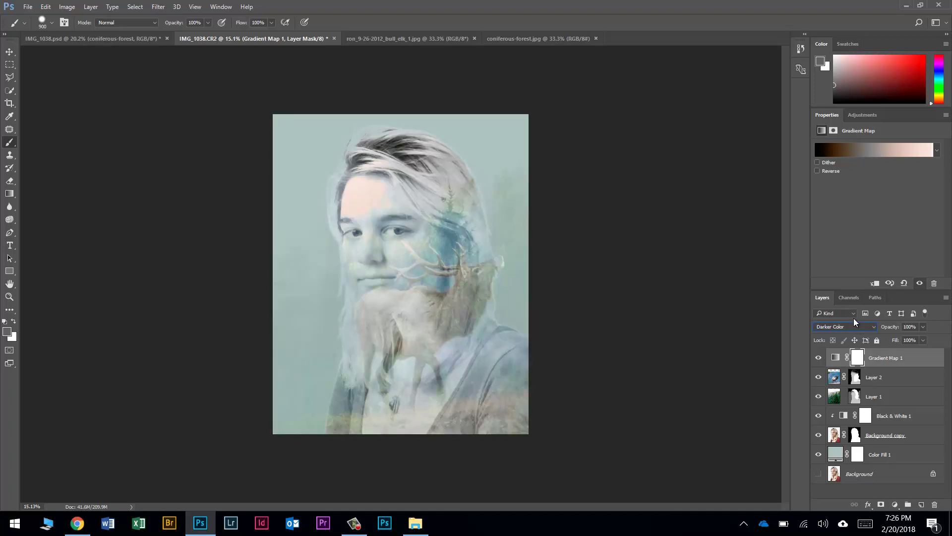
{"action": "key", "text": "Up"}
{"action": "key", "text": "Up"}
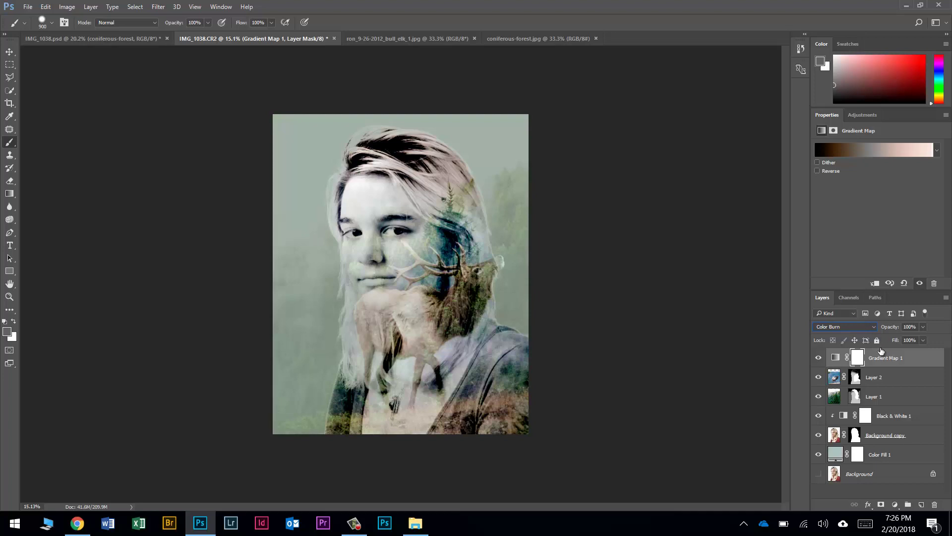
Step: Lower the gradient map layer's opacity to 27% and toggle its visibility to compare the image with and without the toning
{"action": "left_click", "coordinate": [923, 327]}
{"action": "left_click_drag", "start_coordinate": [908, 340], "coordinate": [889, 334]}
{"action": "left_click", "coordinate": [818, 358]}
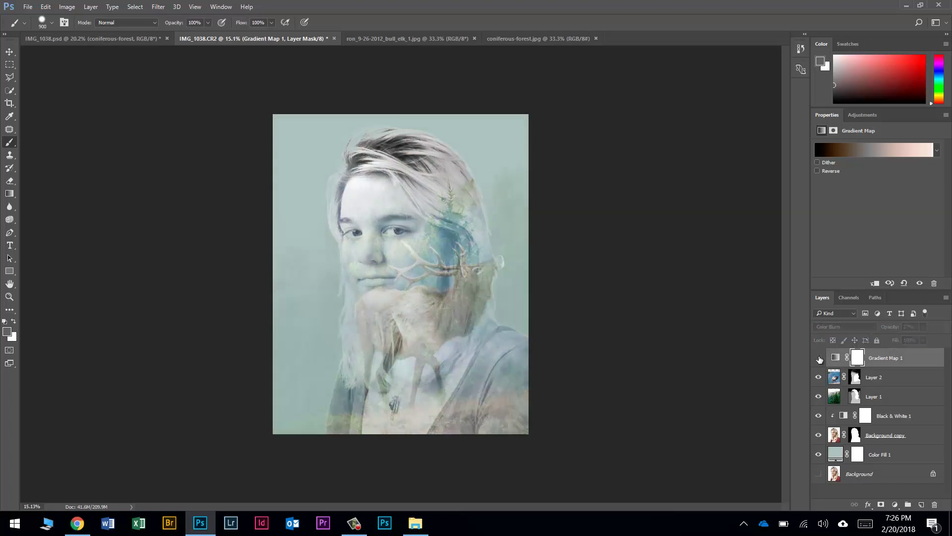
{"action": "left_click", "coordinate": [819, 358]}
{"action": "left_click", "coordinate": [818, 358]}
{"action": "left_click", "coordinate": [819, 358]}
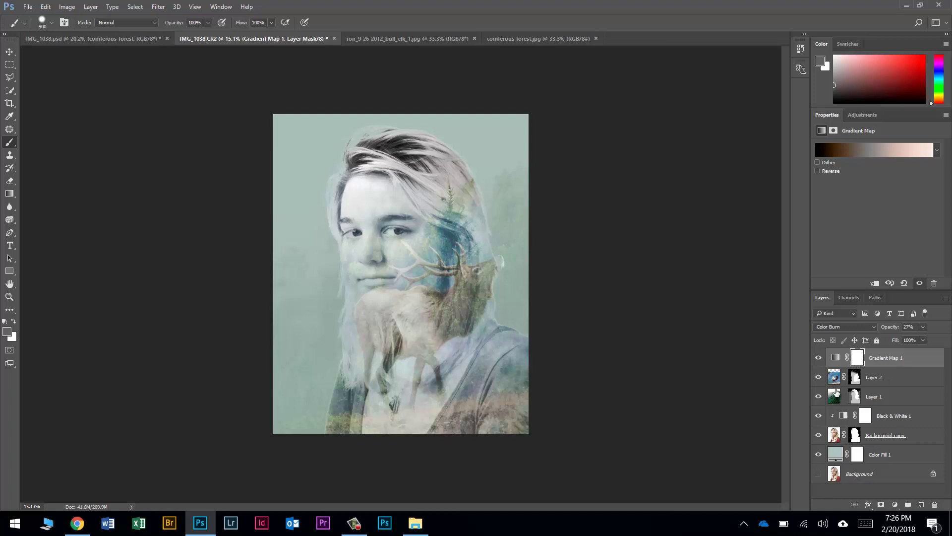
Step: Reduce the elk layer's opacity to 54% and the forest layer's opacity to 35%
{"action": "left_click", "coordinate": [834, 378]}
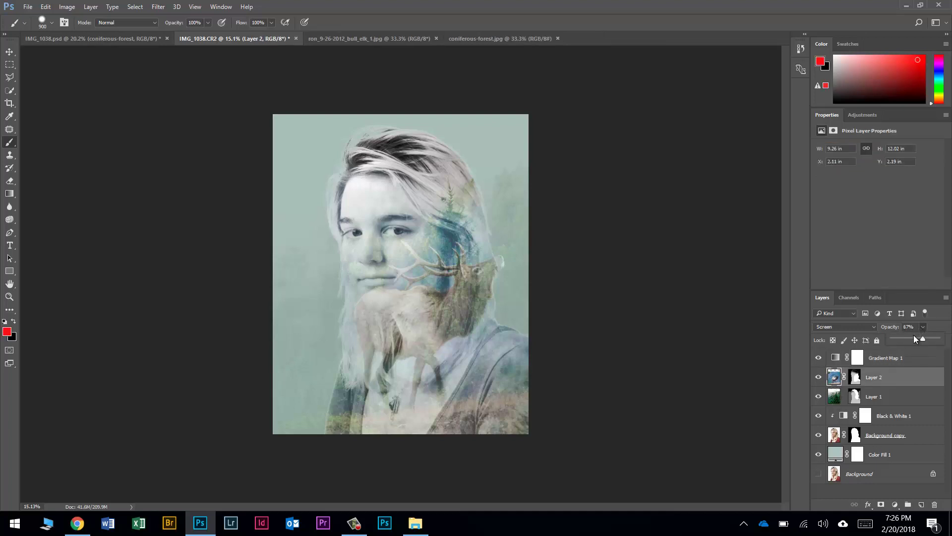
{"action": "mouse_move", "coordinate": [911, 338]}
{"action": "left_mouse_down"}
{"action": "mouse_move", "coordinate": [923, 339]}
{"action": "mouse_move", "coordinate": [912, 338]}
{"action": "left_mouse_up"}
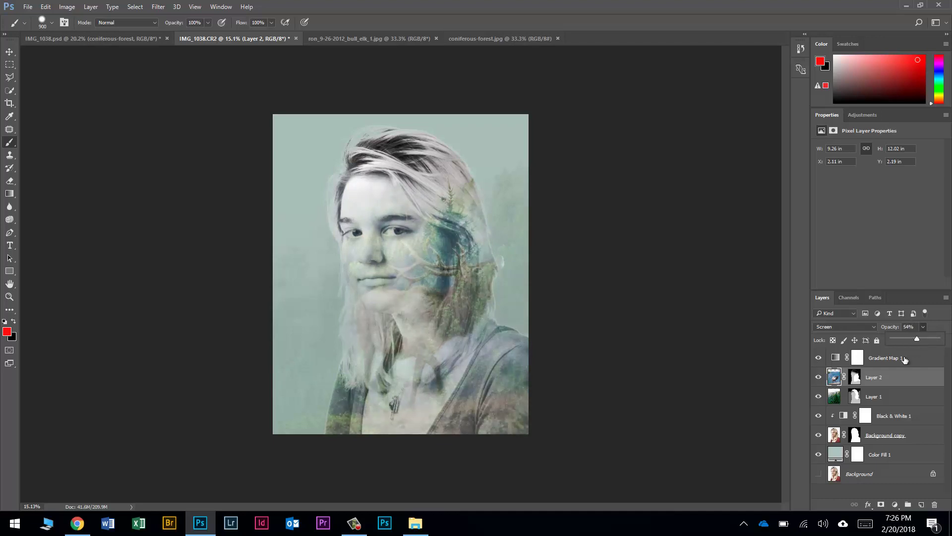
{"action": "left_click", "coordinate": [839, 397]}
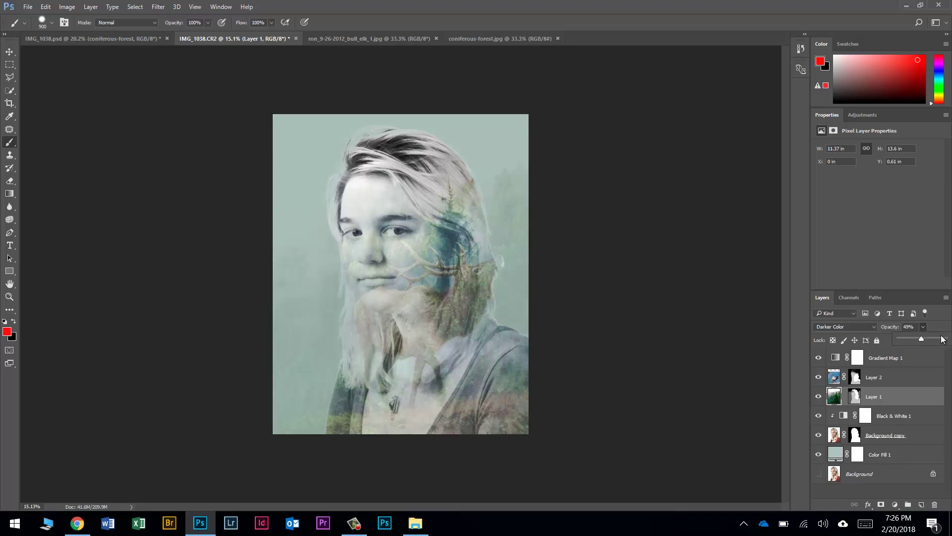
{"action": "left_click_drag", "start_coordinate": [944, 340], "coordinate": [915, 339]}
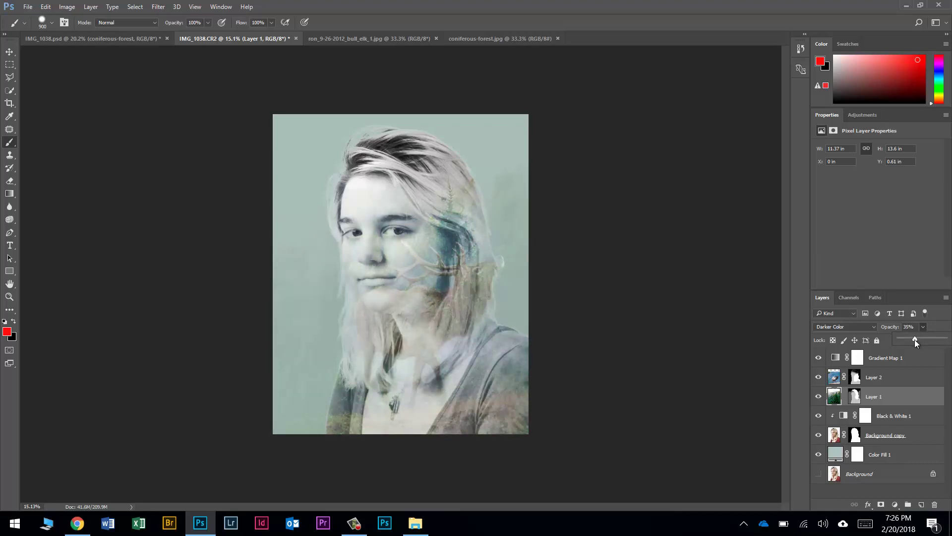
Step: Try other toning presets on the gradient map and reapply the black-brown to pale pink gradient
{"action": "left_click", "coordinate": [877, 360]}
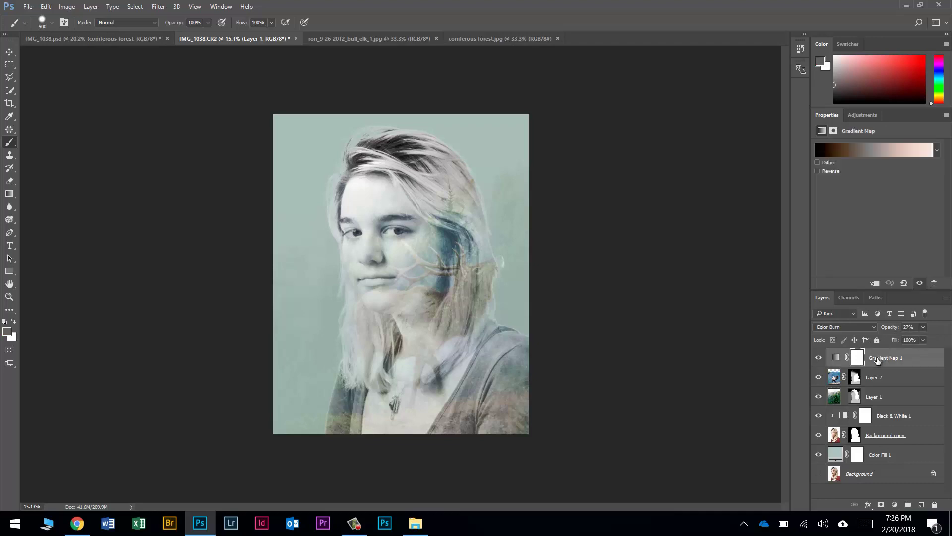
{"action": "left_click", "coordinate": [836, 358]}
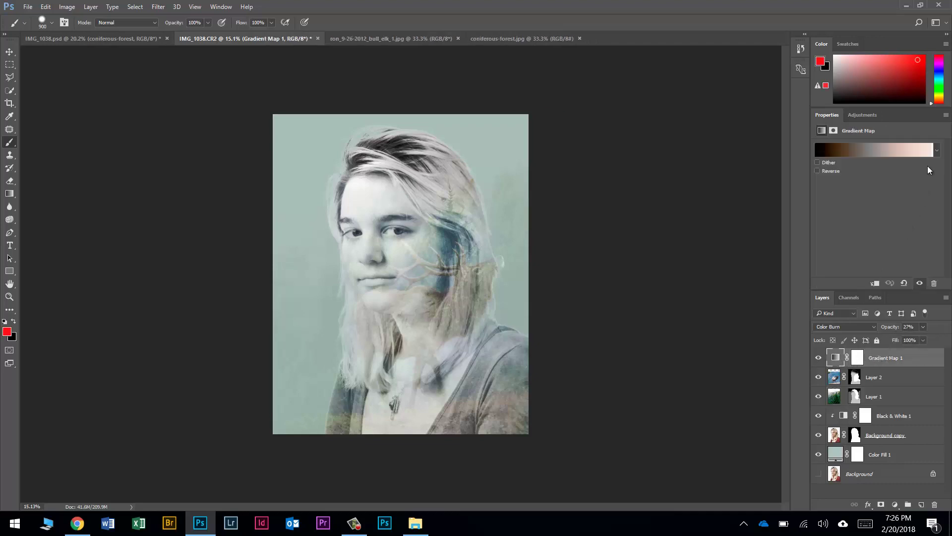
{"action": "left_click", "coordinate": [936, 150]}
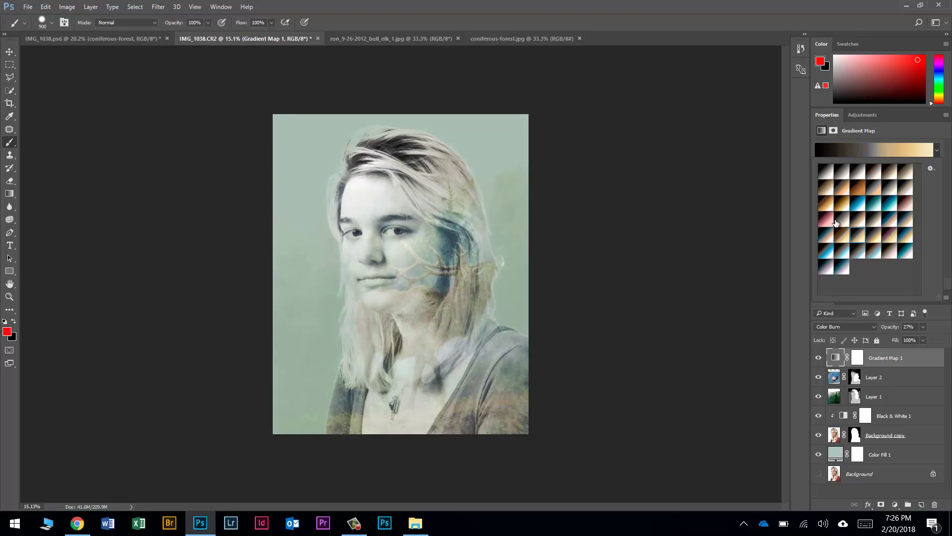
{"action": "left_click_drag", "start_coordinate": [840, 226], "coordinate": [845, 281]}
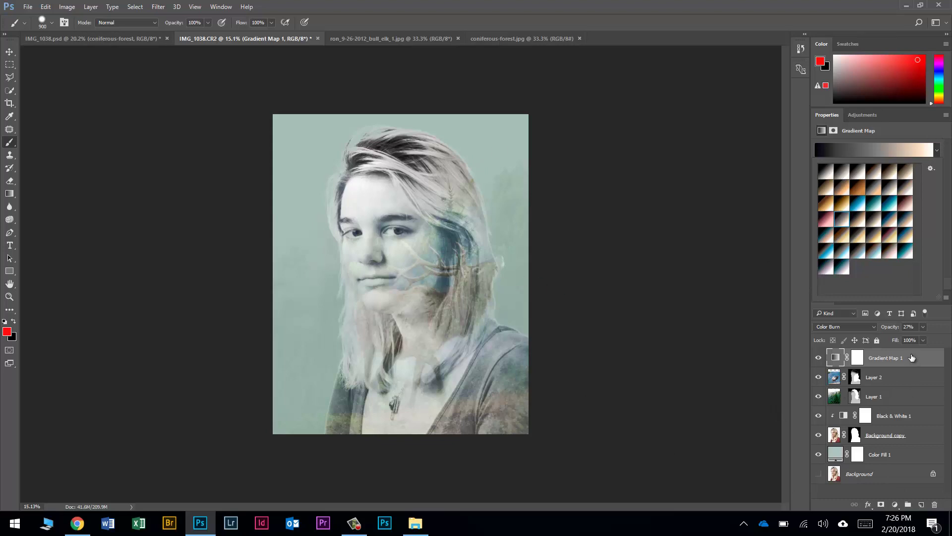
{"action": "left_click", "coordinate": [890, 252]}
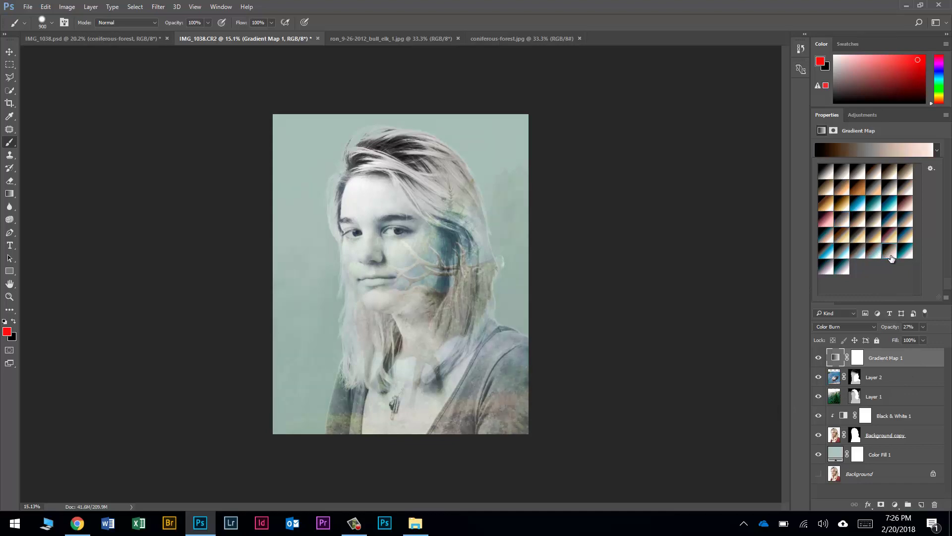
Step: Save the finished composite document
{"action": "left_click", "coordinate": [26, 9]}
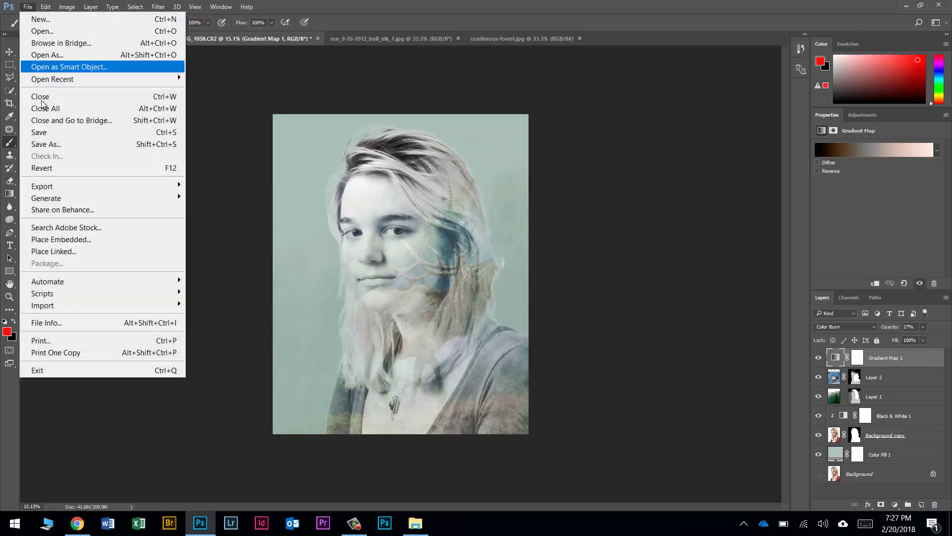
{"action": "left_click", "coordinate": [55, 133]}
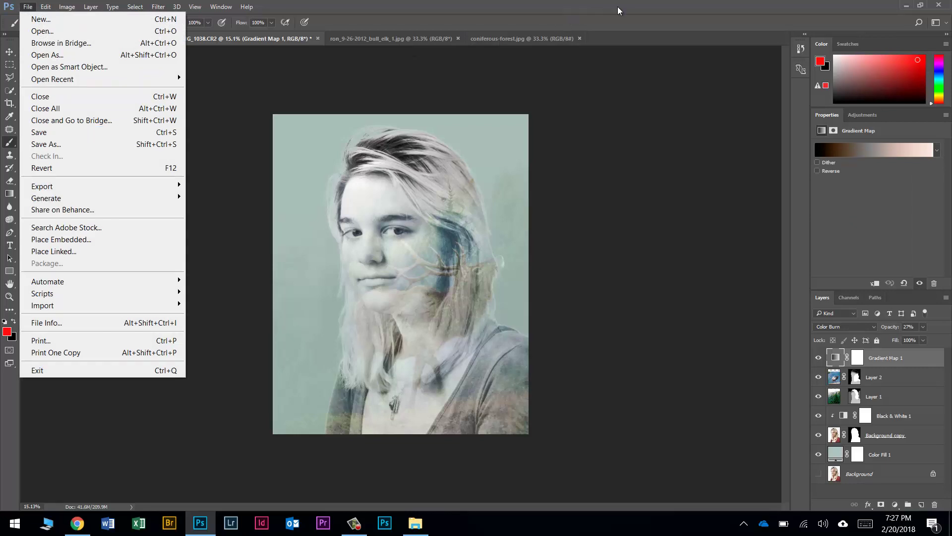